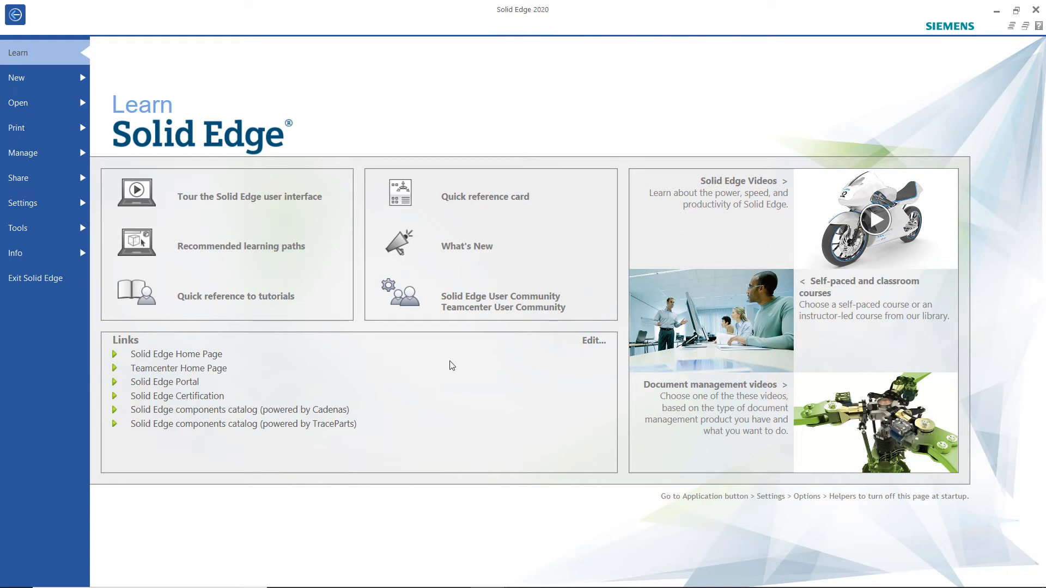
Open the recent part Design Intent Explanation Block.par and hide its PMI dimensions.
left_click(34, 108)
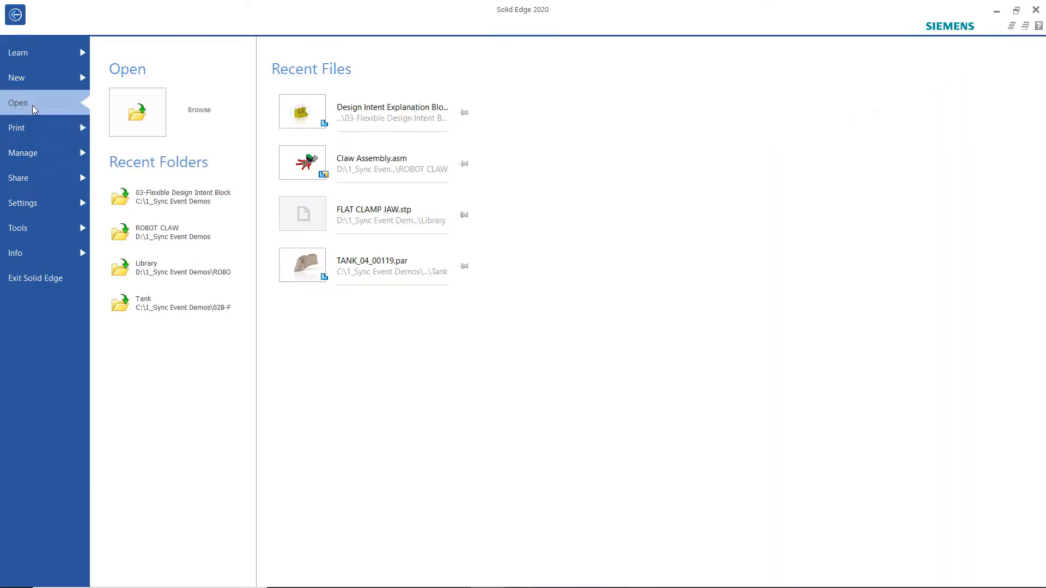
left_click(384, 117)
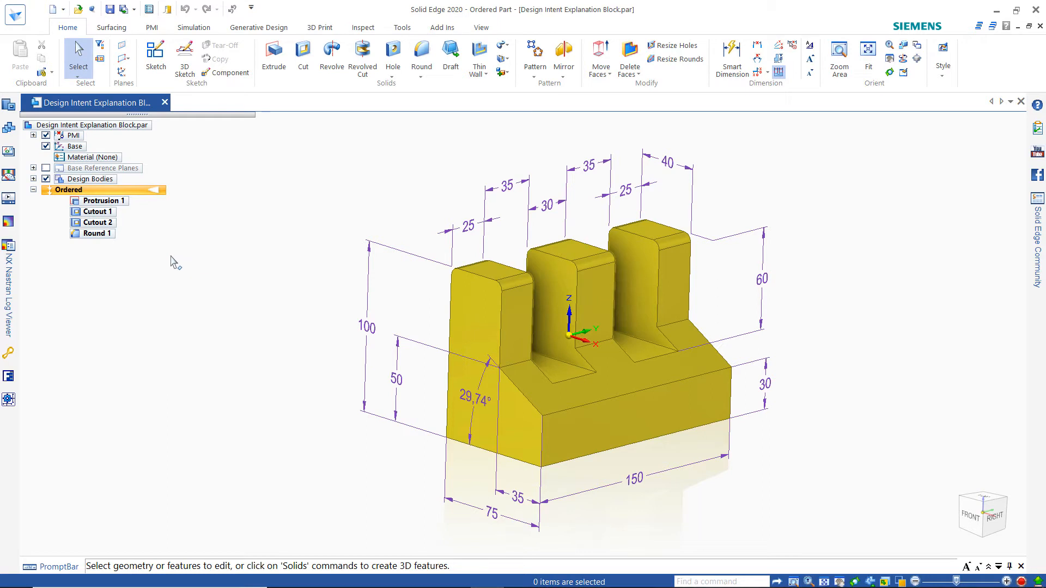
middle_click_drag(171, 256, 149, 248)
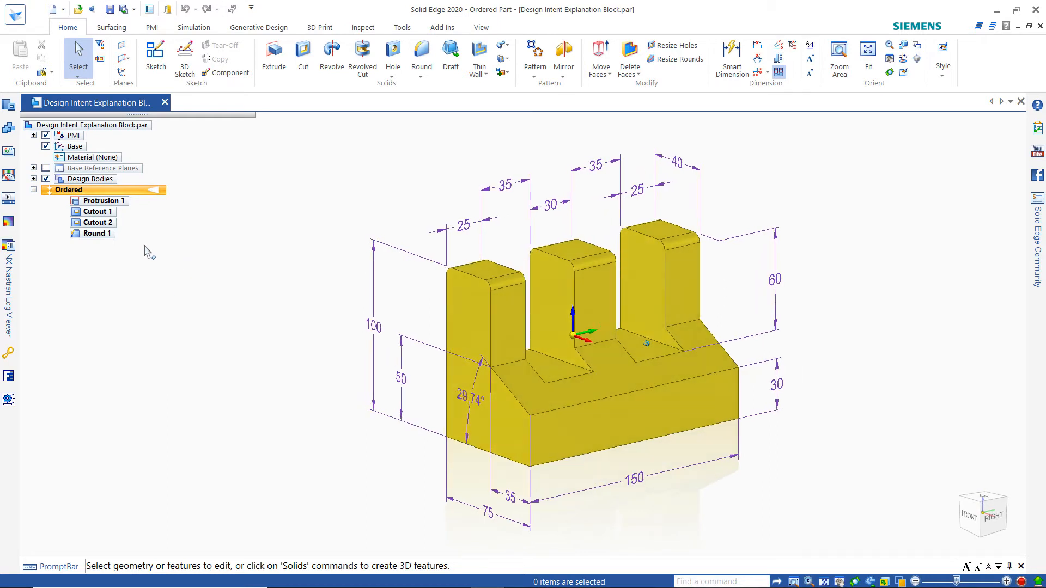
left_click(45, 135)
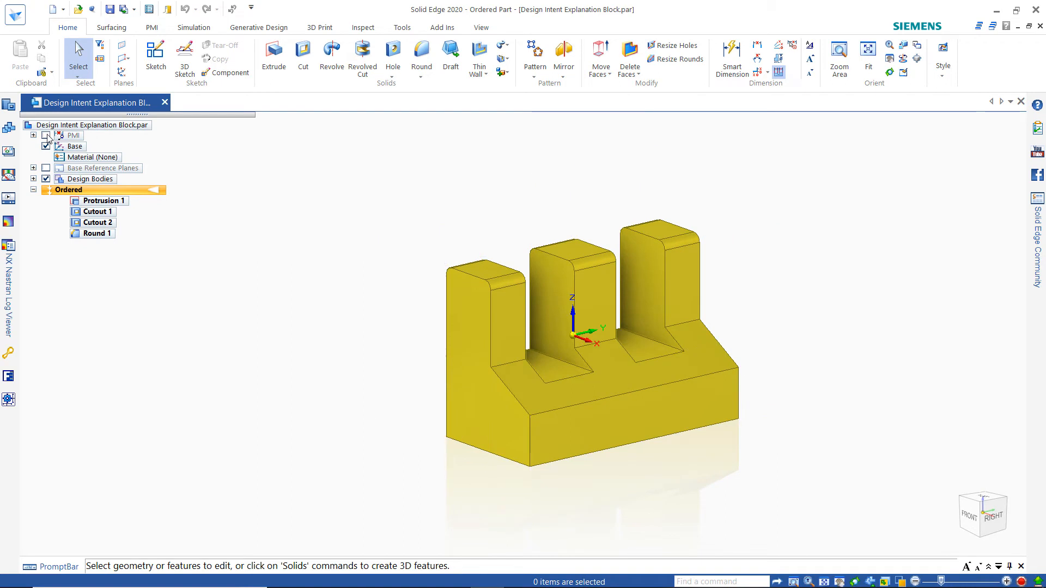
Roll the ordered feature history back to Protrusion 1.
right_click(94, 200)
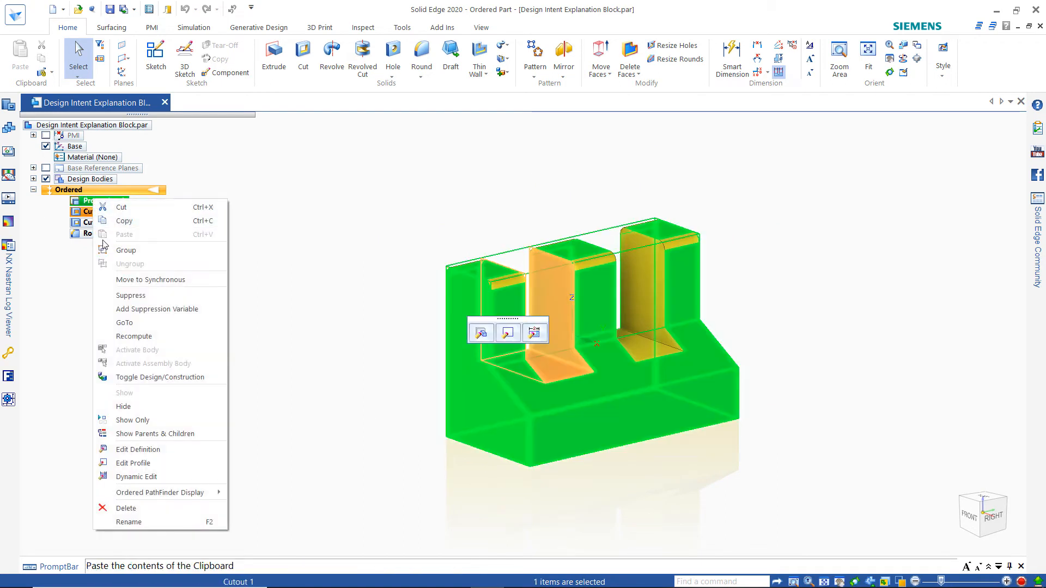
left_click(125, 324)
left_click(298, 306)
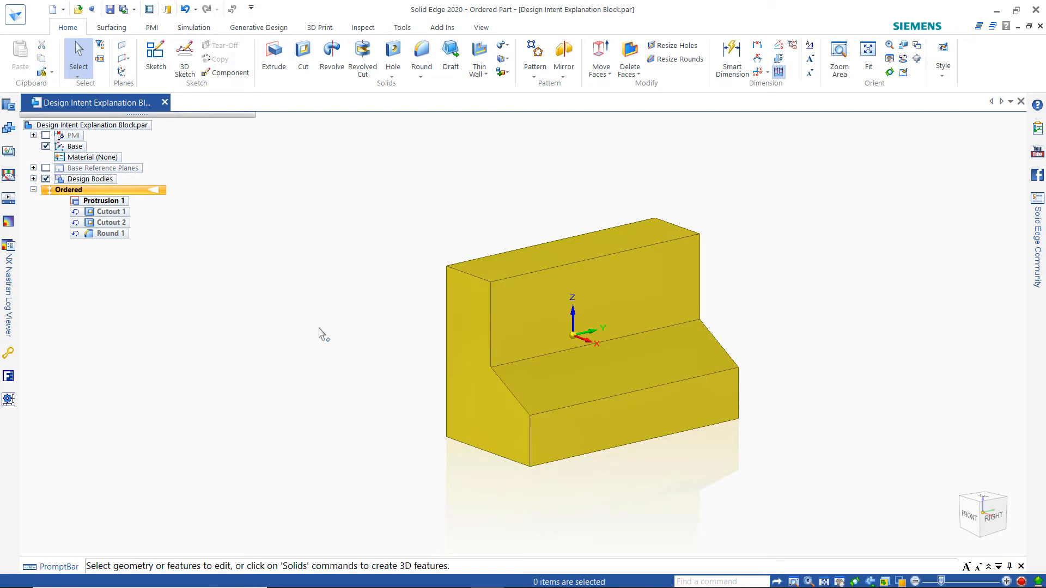
Roll the feature history forward one feature at a time through Cutout 1, Cutout 2 and Round 1.
right_click(112, 213)
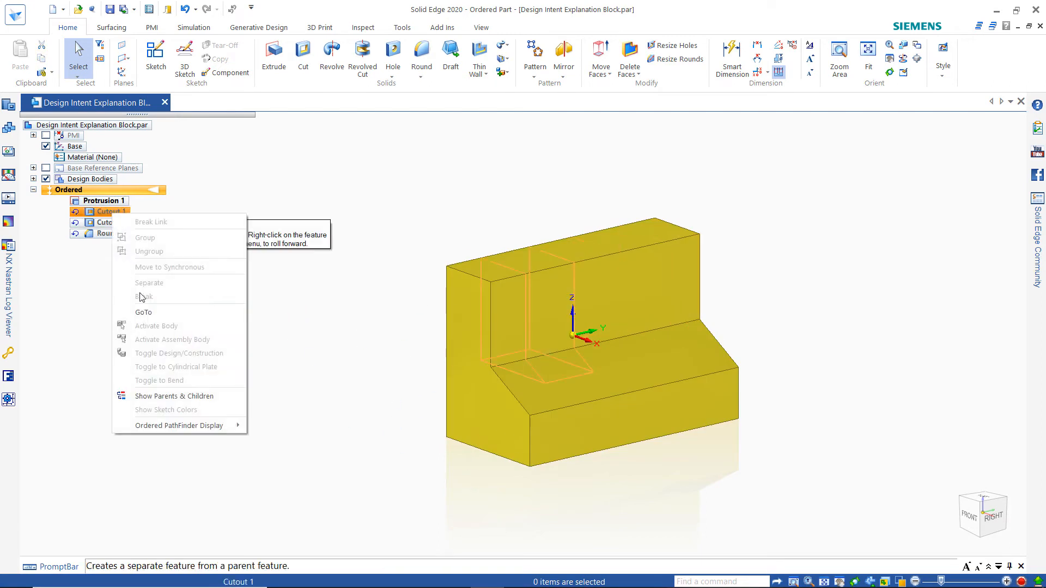
left_click(142, 314)
right_click(101, 223)
left_click(126, 320)
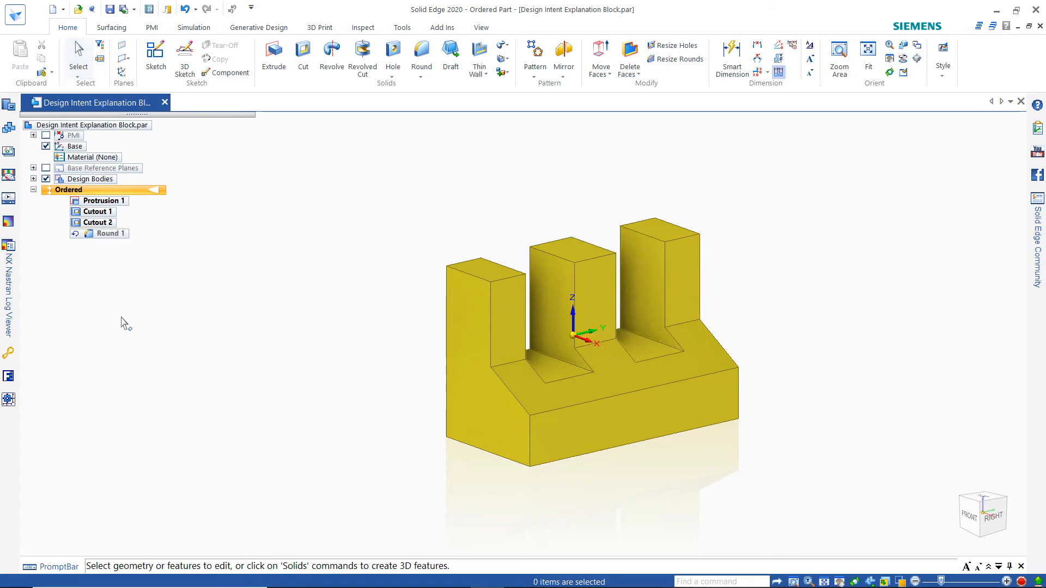
right_click(91, 235)
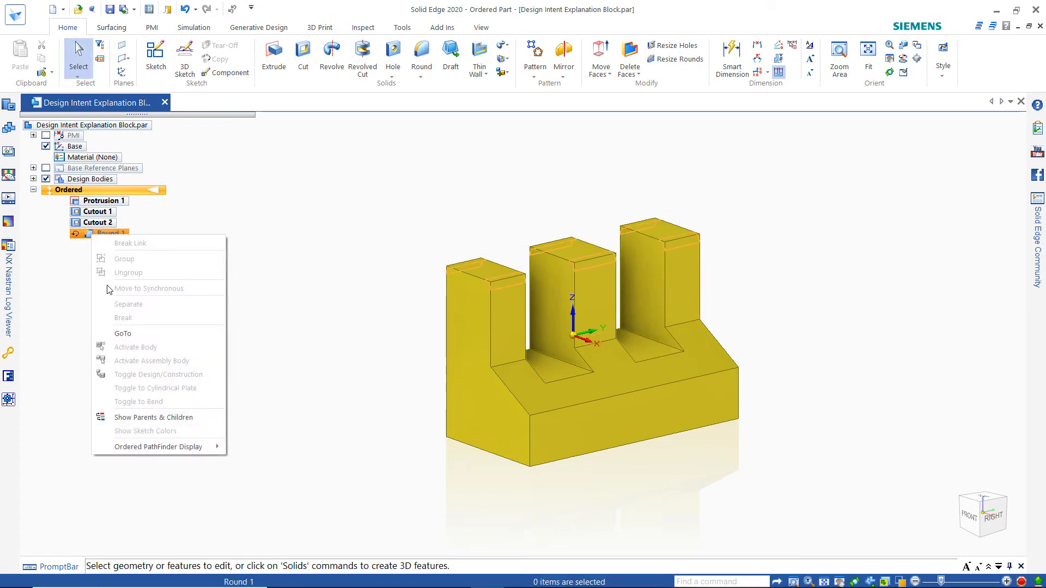
left_click(122, 334)
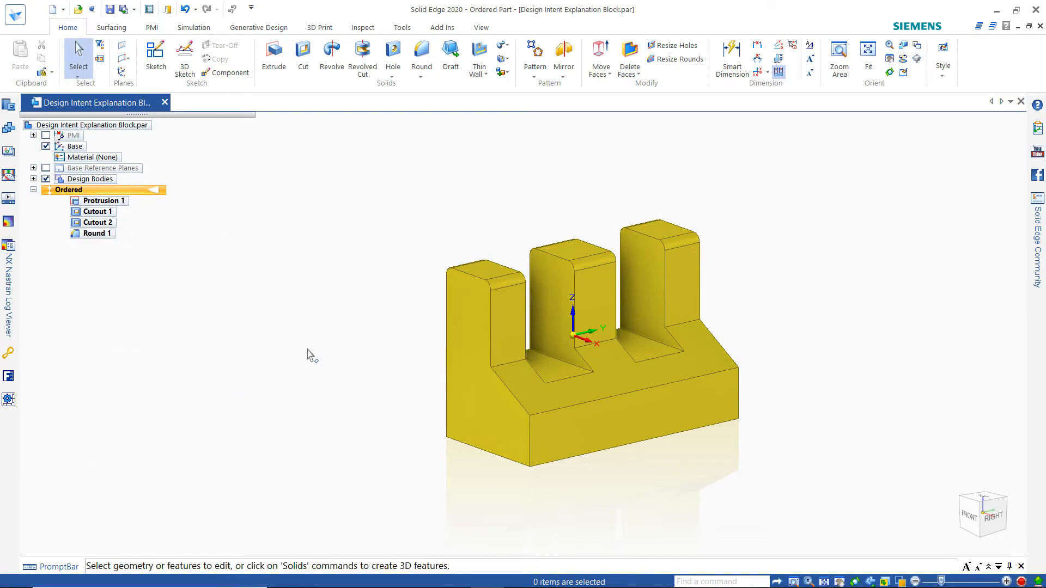
Check the PMI dimensions with a brief display, and open the profile of Protrusion 1 for editing.
left_click(46, 136)
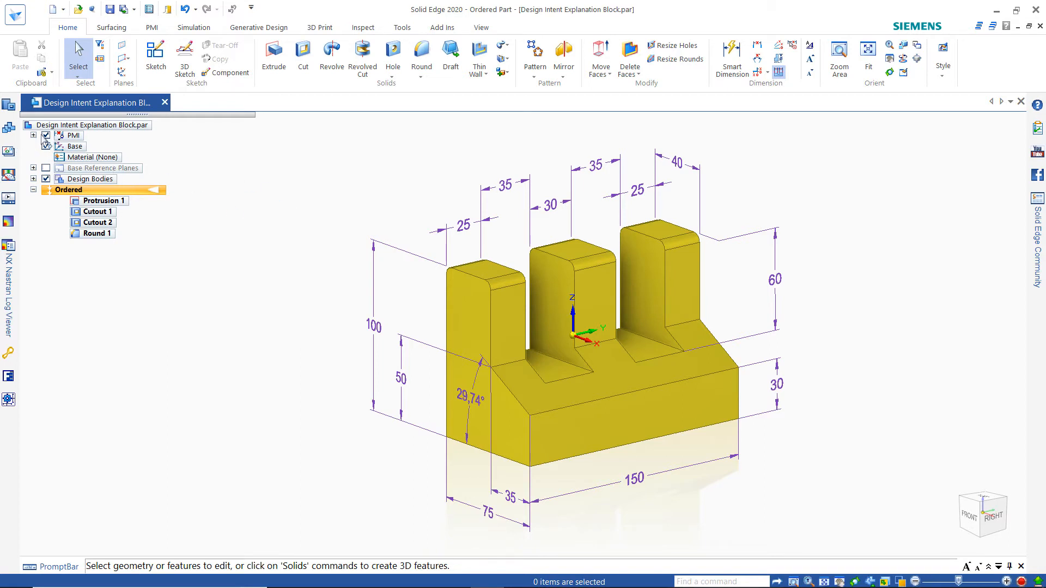
left_click(46, 135)
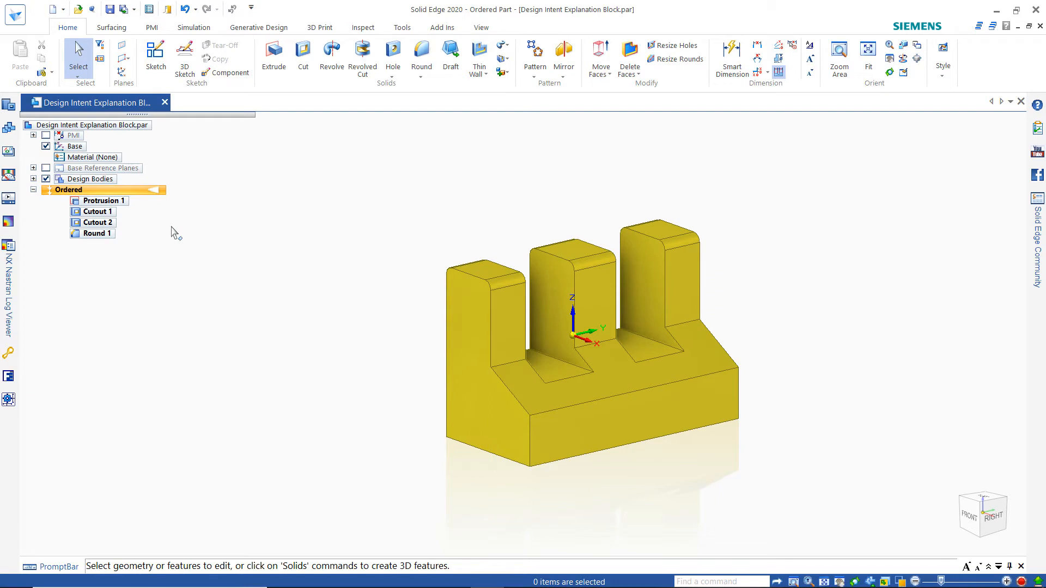
left_click(102, 205)
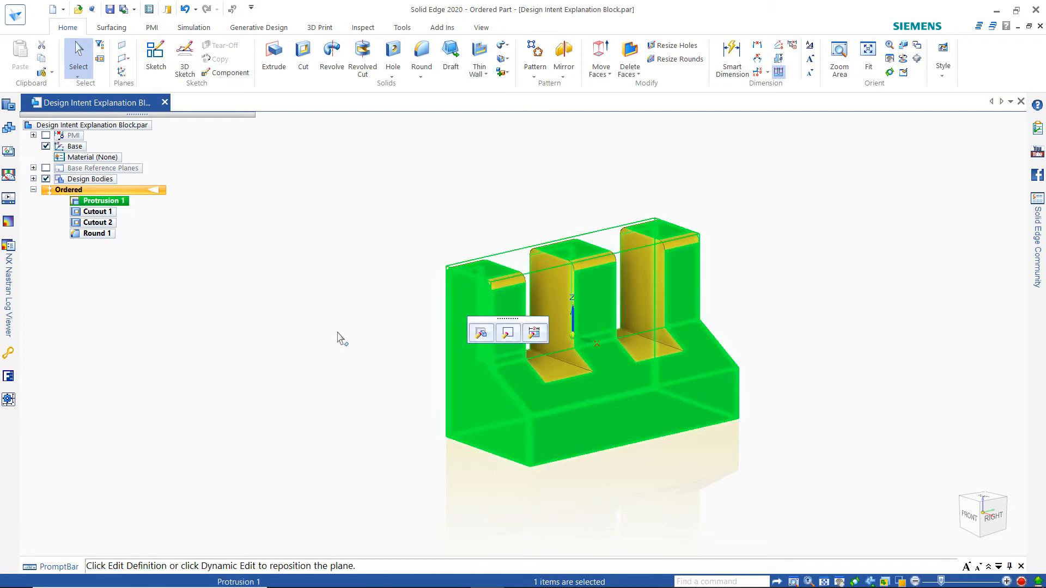
left_click(508, 332)
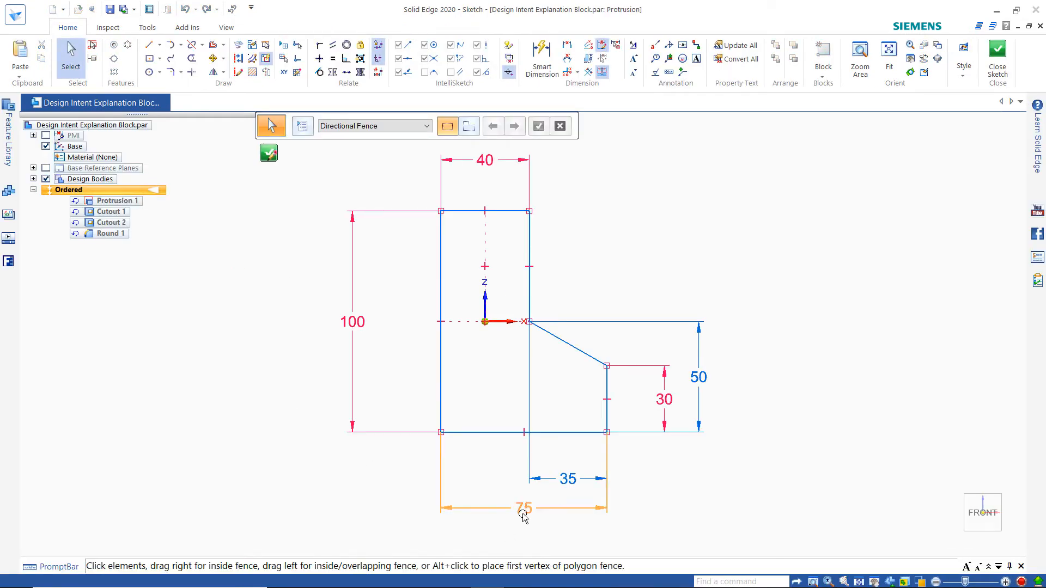
Try an overall base width of 100 mm in the Protrusion 1 profile and undo it.
type("1")
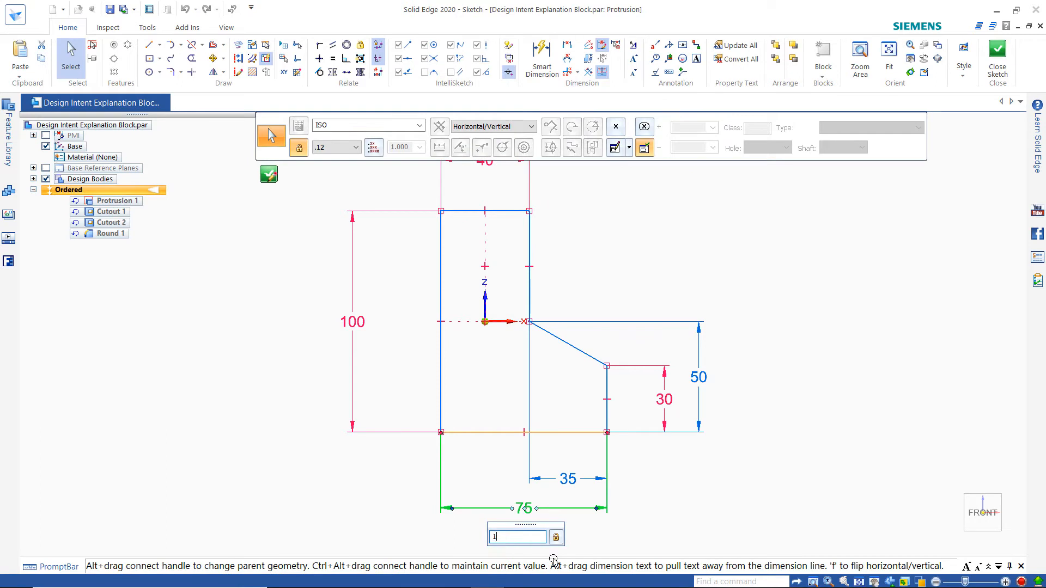
type("00")
key("Return")
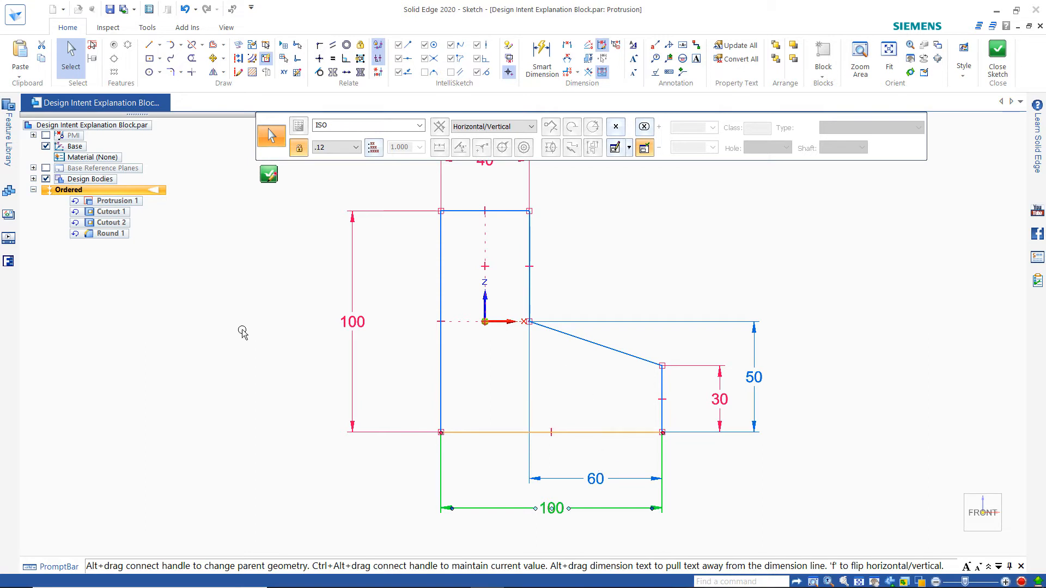
key("ctrl+z")
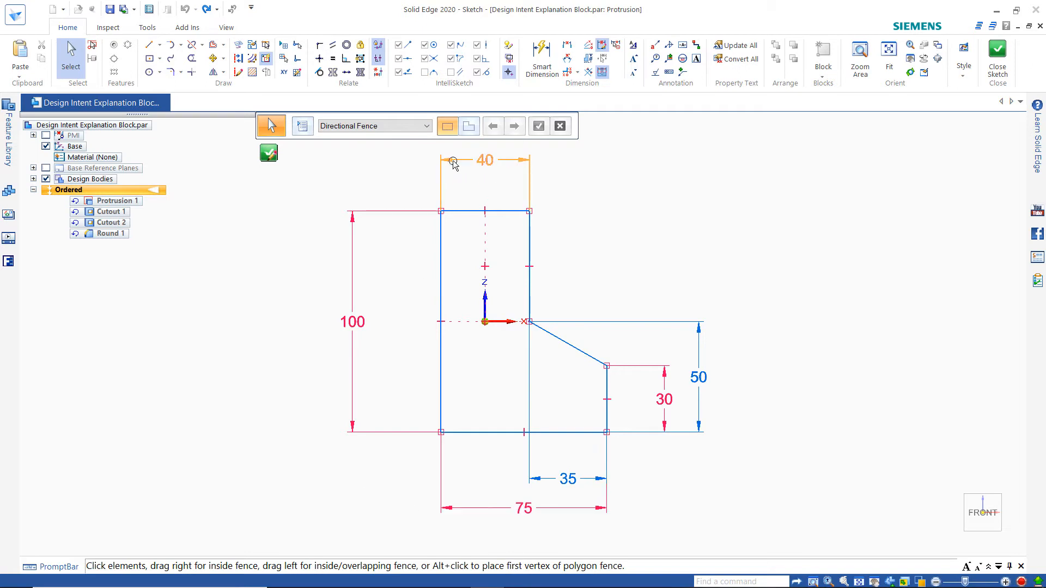
Unlock the 40 mm dimension across the top edge of the profile.
left_click(484, 164)
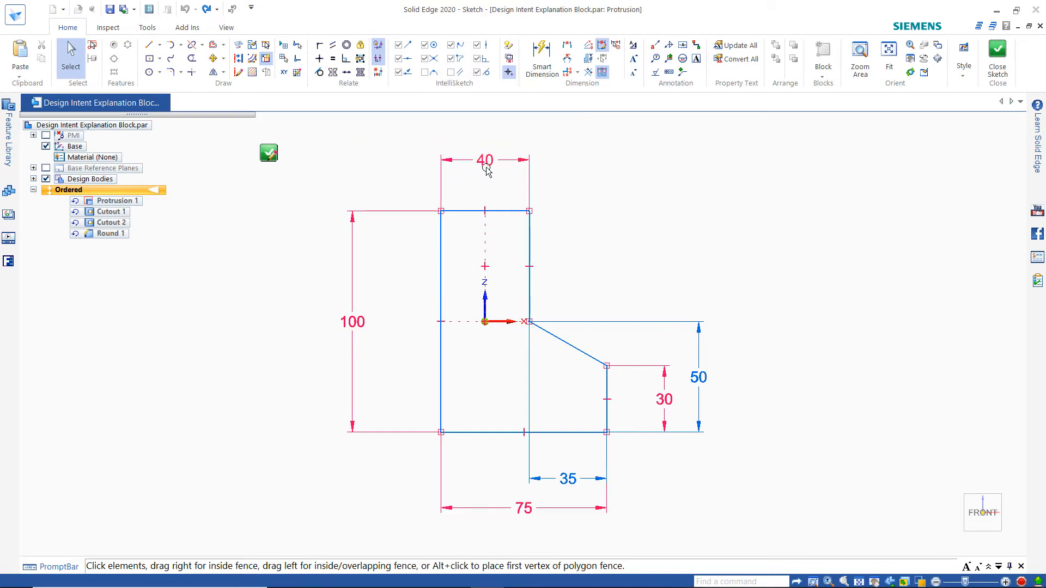
left_click(266, 237)
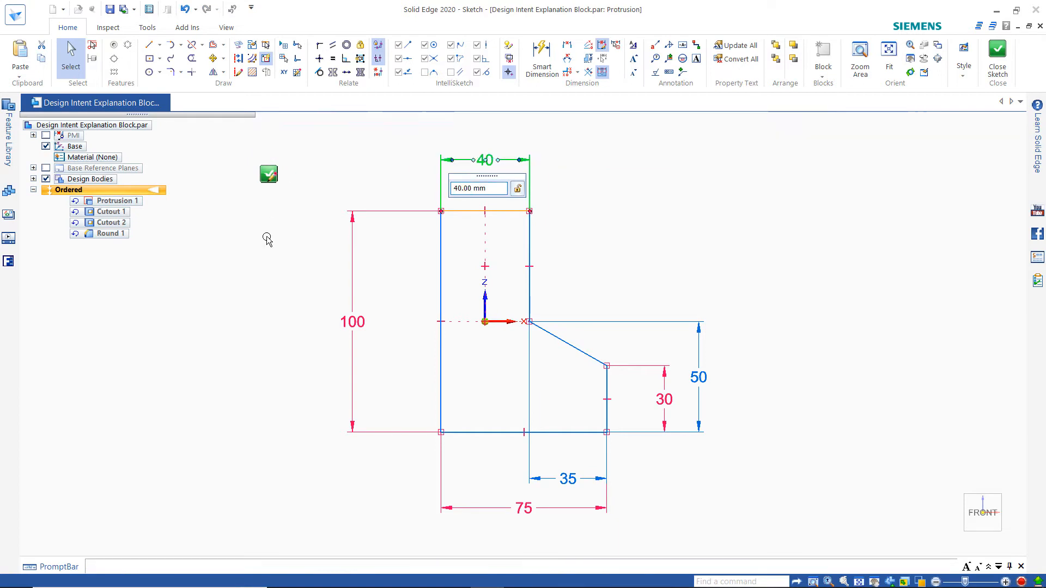
Try the 100 mm overall base width again with the top dimension unlocked, and undo the change.
left_click(518, 510)
type("100")
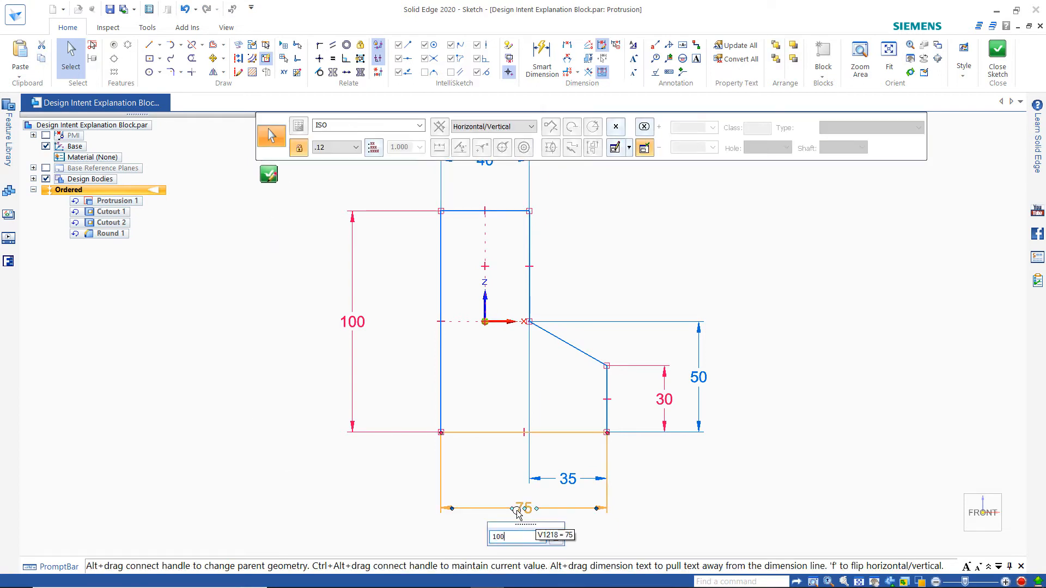
key("Return")
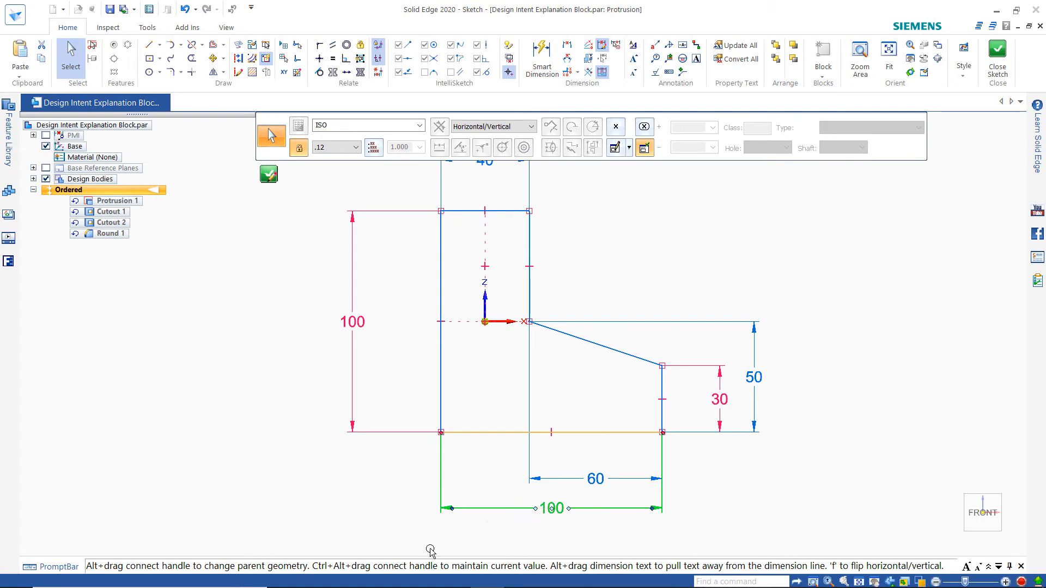
key("ctrl+z")
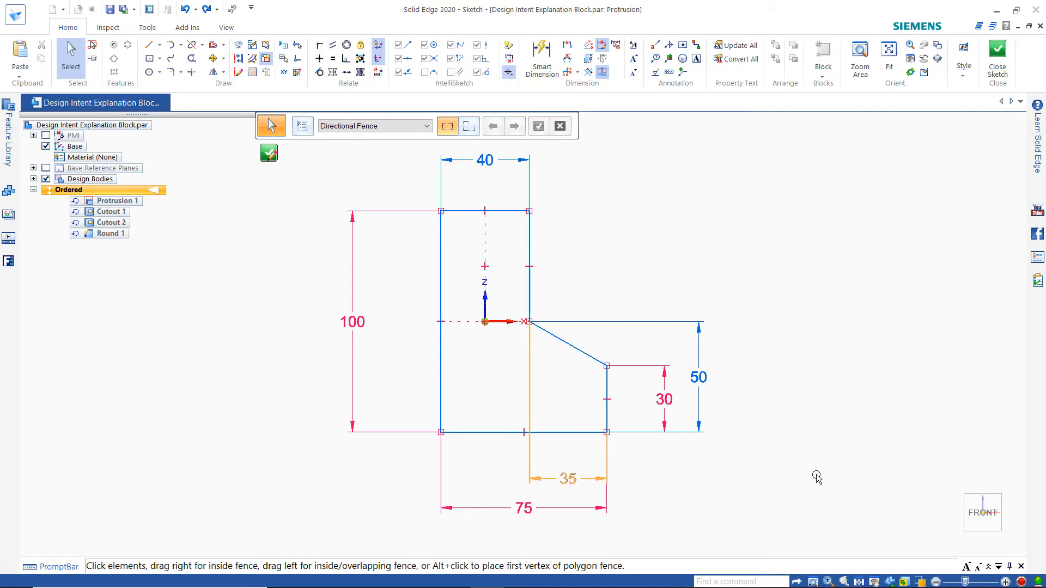
Delete the vertical alignment relation between the top edge's midpoint and the origin, and set the profile's overall base width to 100 mm.
left_click(485, 241)
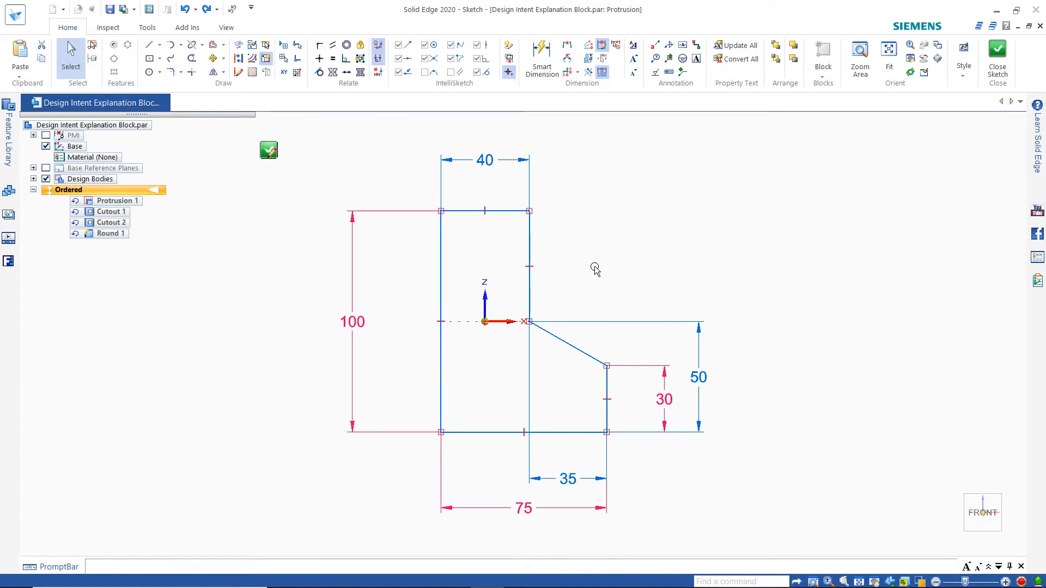
key("Delete")
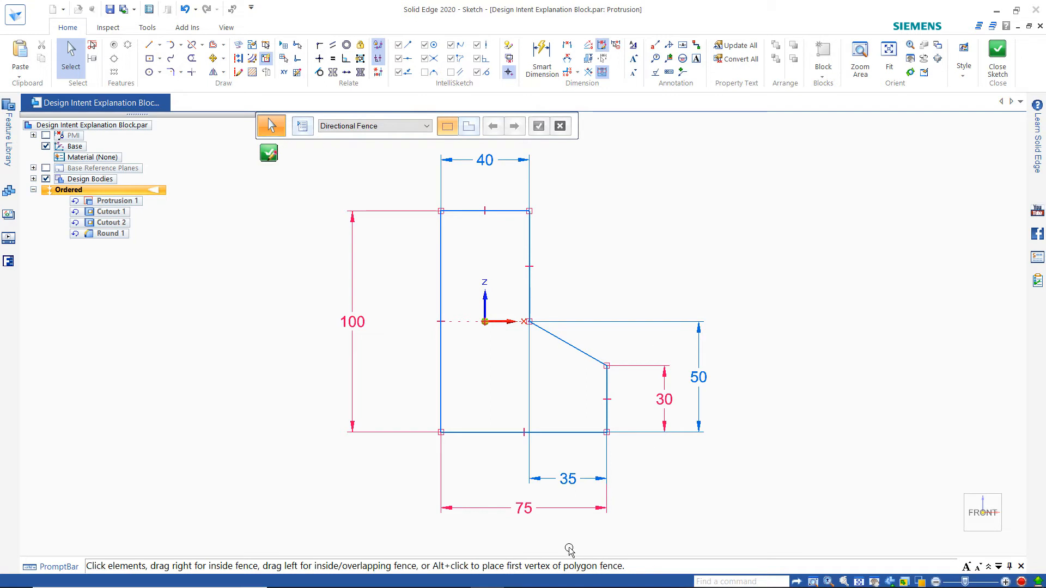
left_click(524, 511)
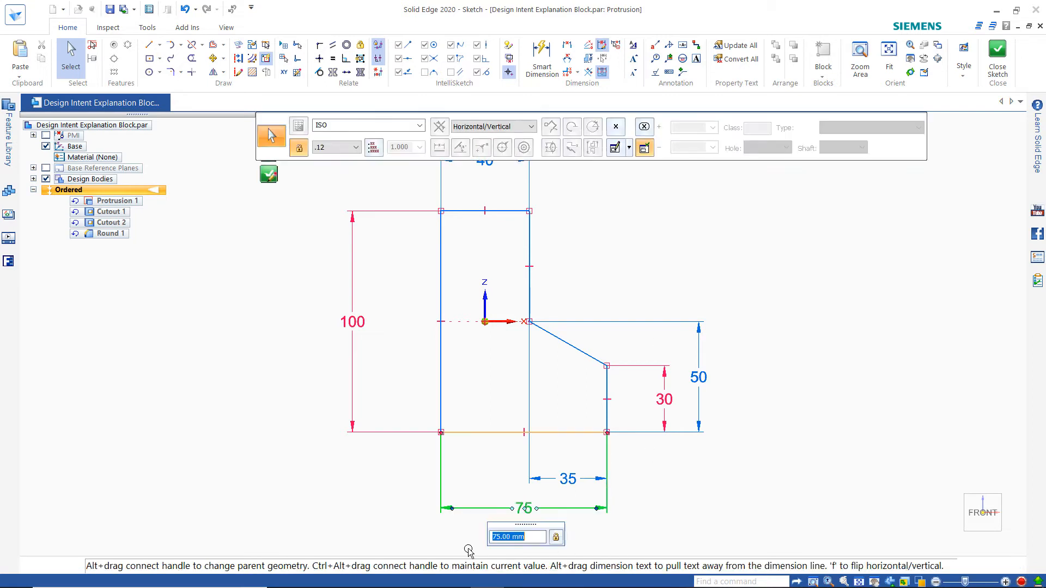
type("100")
key("Return")
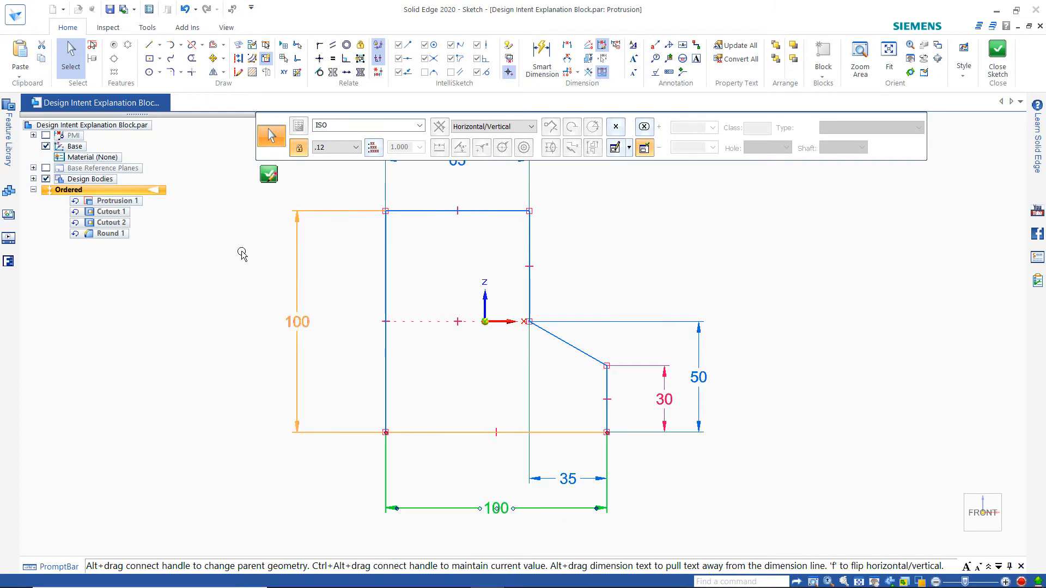
left_click(268, 175)
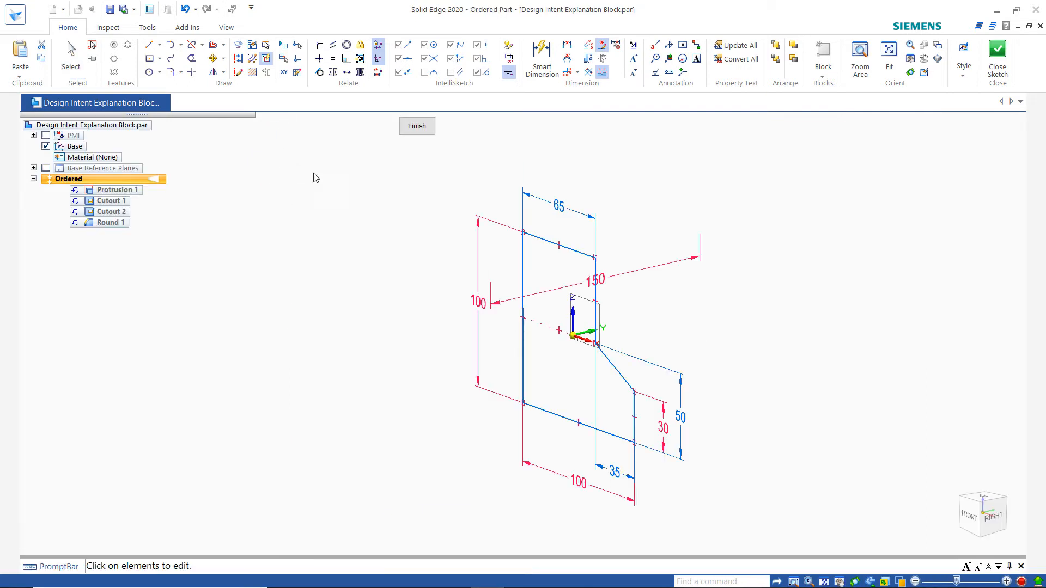
left_click(411, 126)
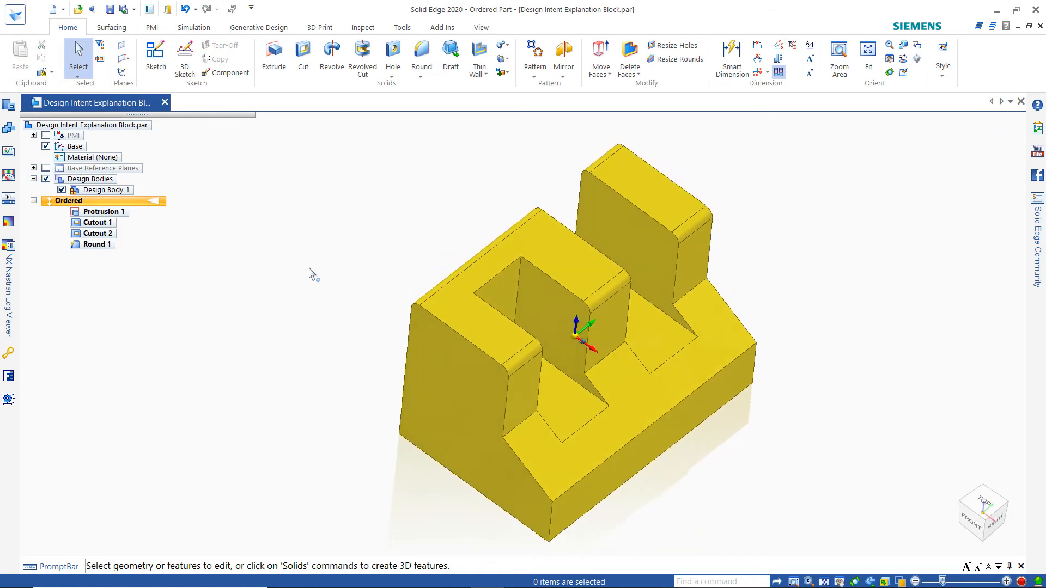
Redefine the extent of Cutout 1 as Through All on both sides of its profile.
left_click(97, 222)
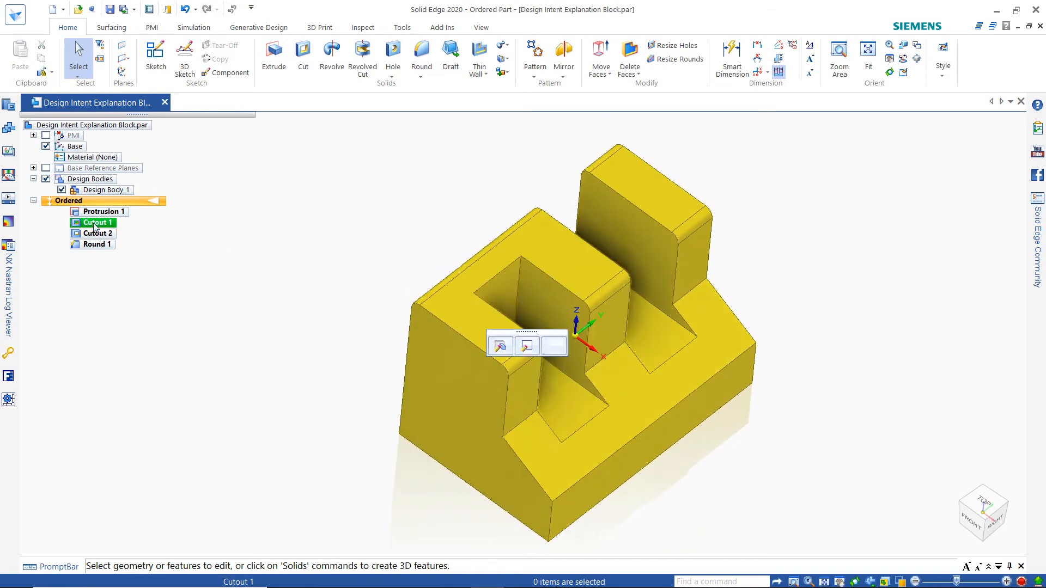
left_click(500, 347)
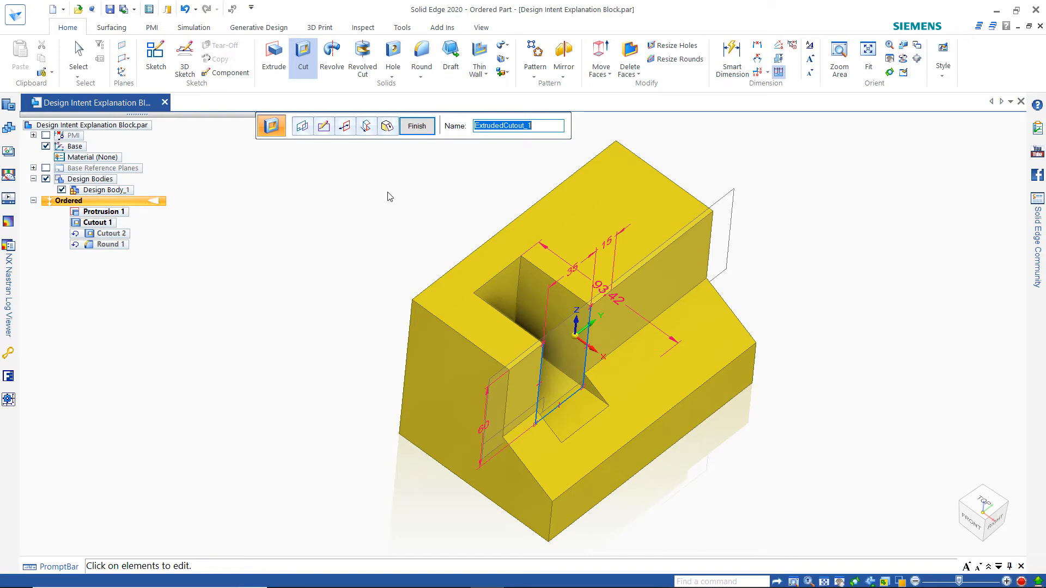
left_click(365, 130)
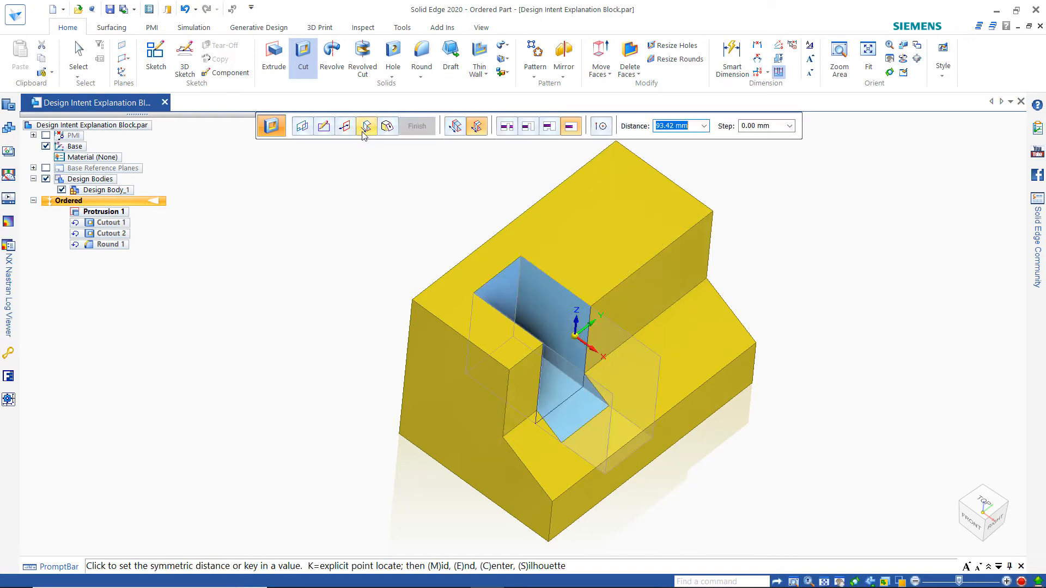
left_click(506, 127)
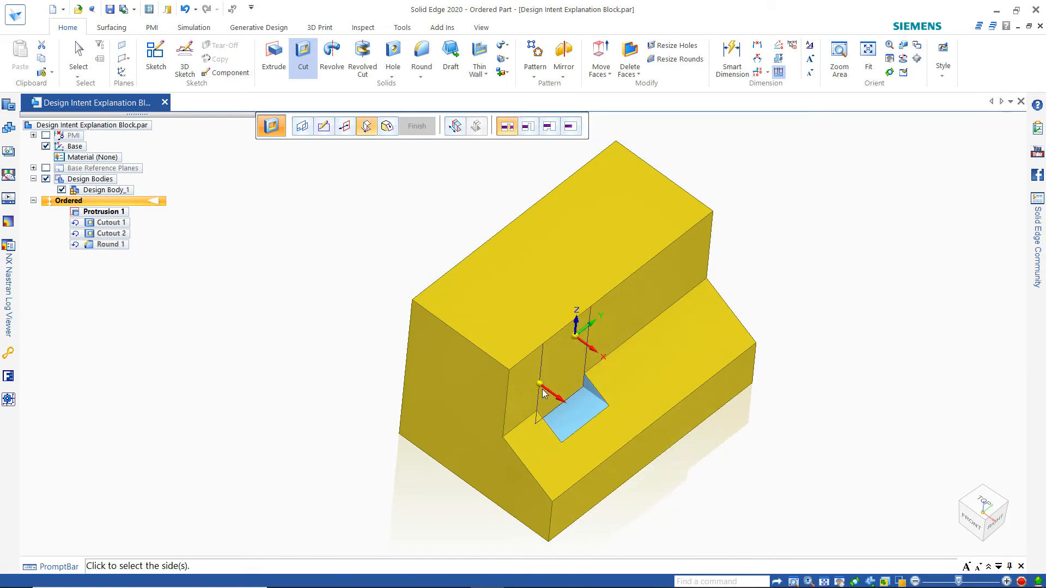
left_click(539, 393)
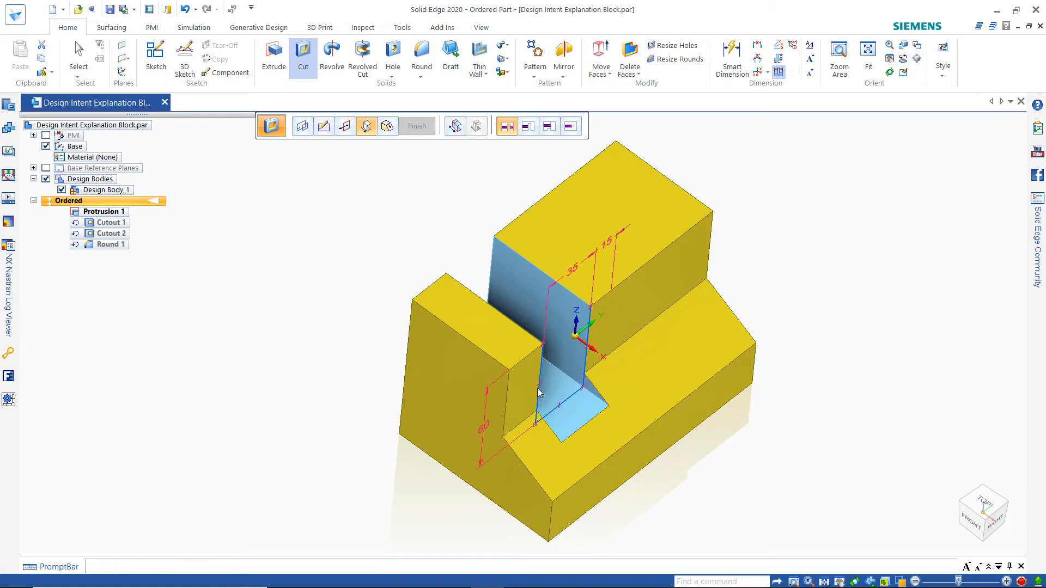
right_click(336, 240)
left_click(322, 234)
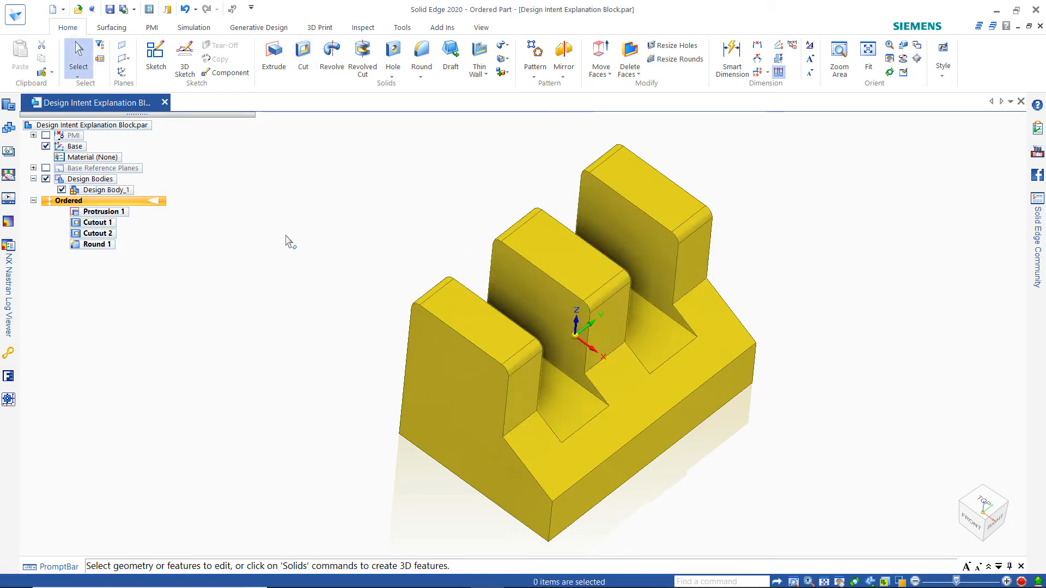
mouse_move(286, 235)
middle_mouse_down()
mouse_move(257, 236)
mouse_move(240, 260)
mouse_move(550, 203)
mouse_move(287, 179)
mouse_move(271, 191)
middle_mouse_up()
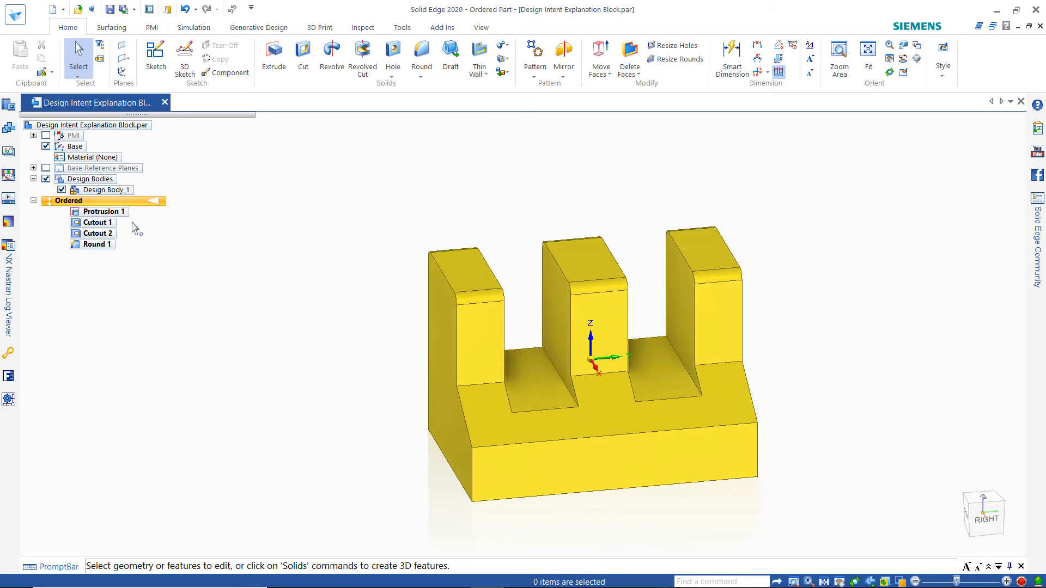
Edit Cutout 1's profile, setting its offset from the origin to 20 mm and its width to 30 mm.
left_click(94, 222)
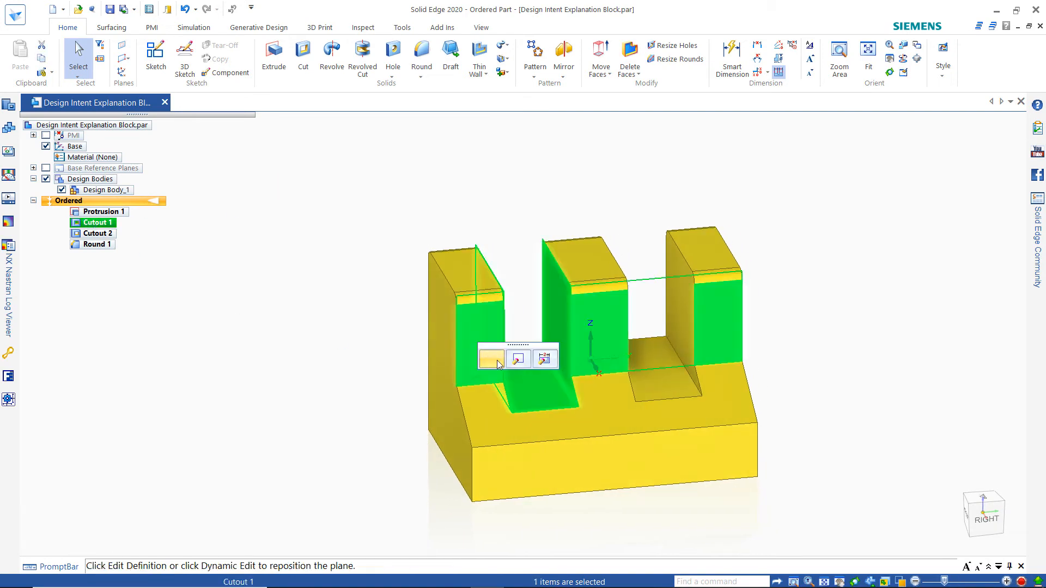
left_click(518, 359)
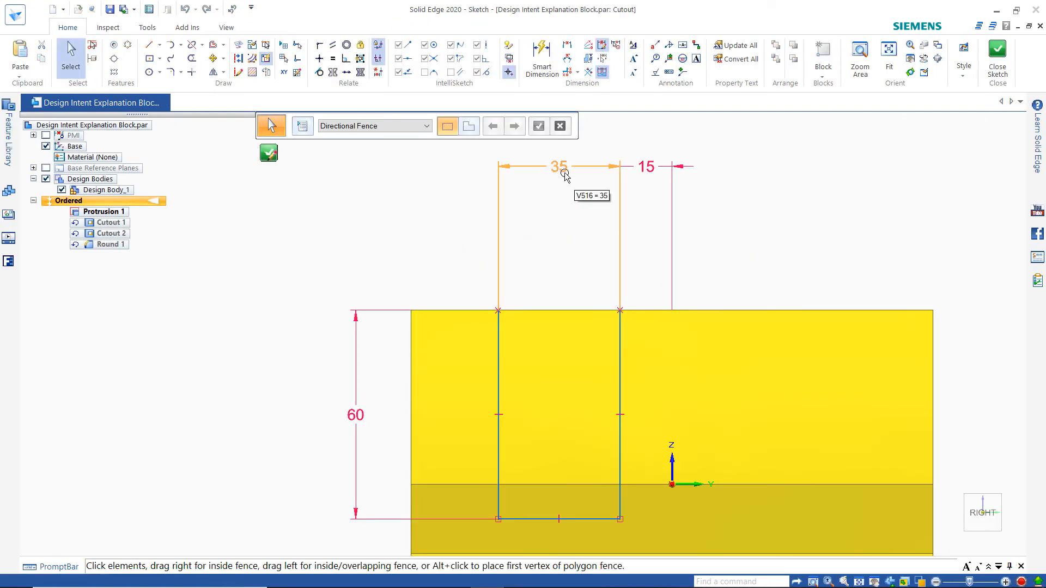
left_click(648, 173)
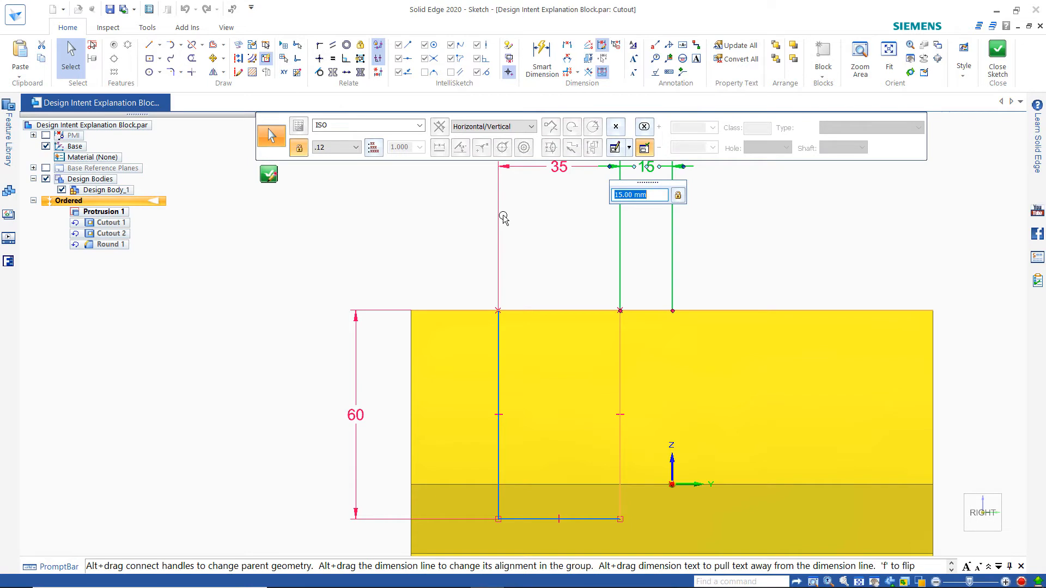
type("20")
key("Return")
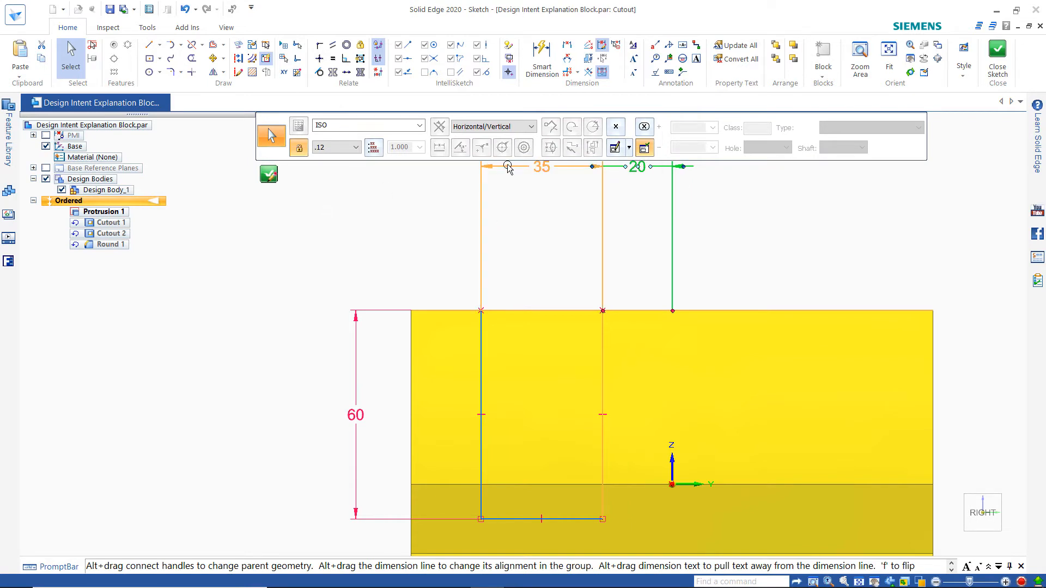
left_click(538, 170)
type("30")
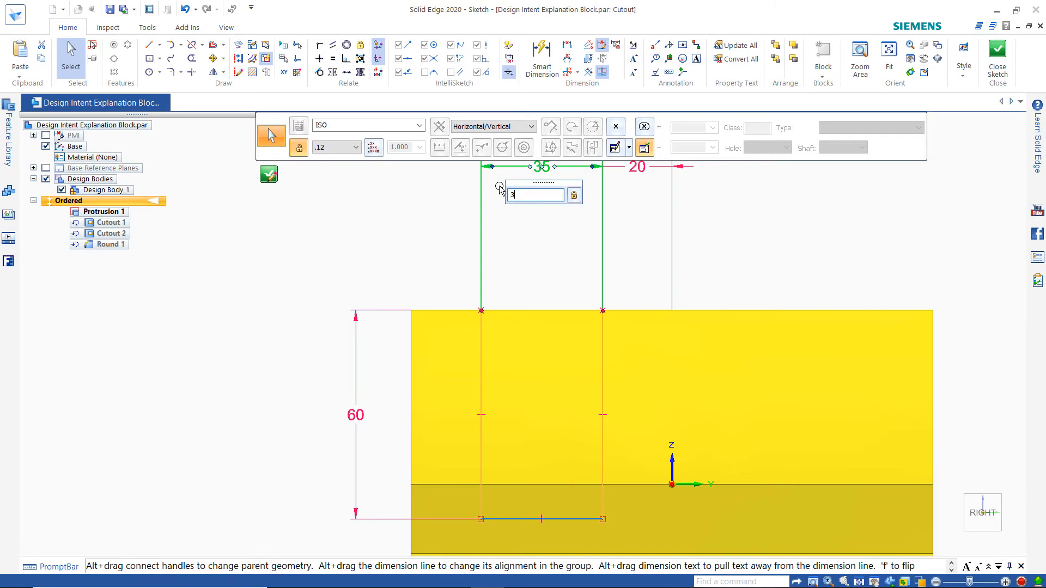
key("Return")
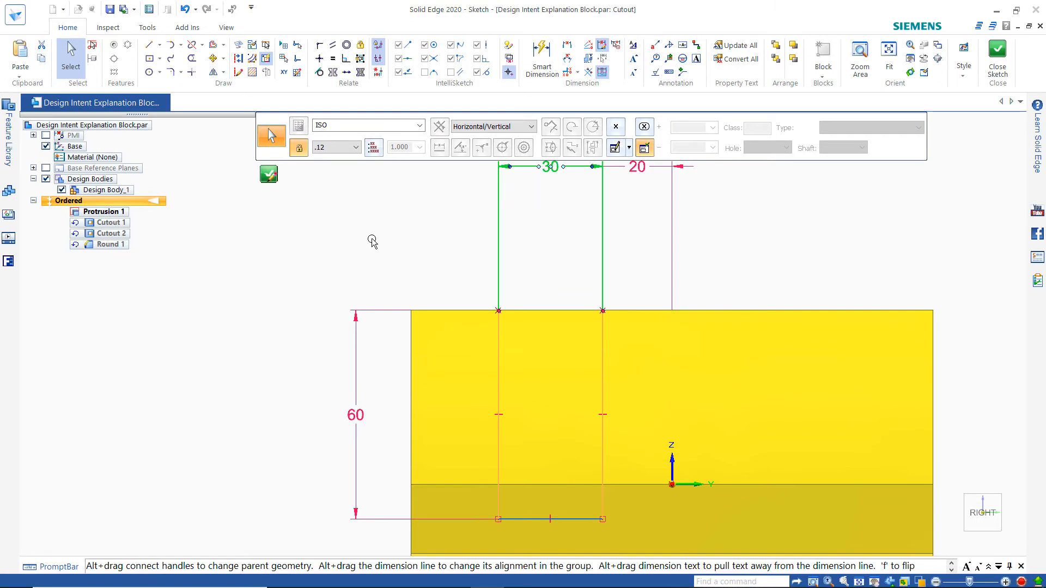
left_click(269, 174)
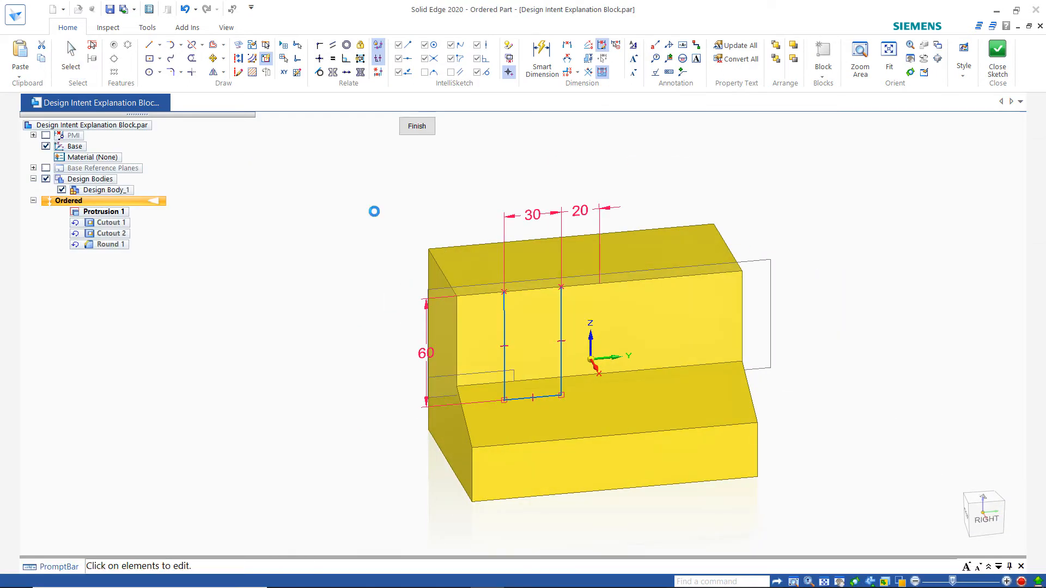
left_click(347, 207)
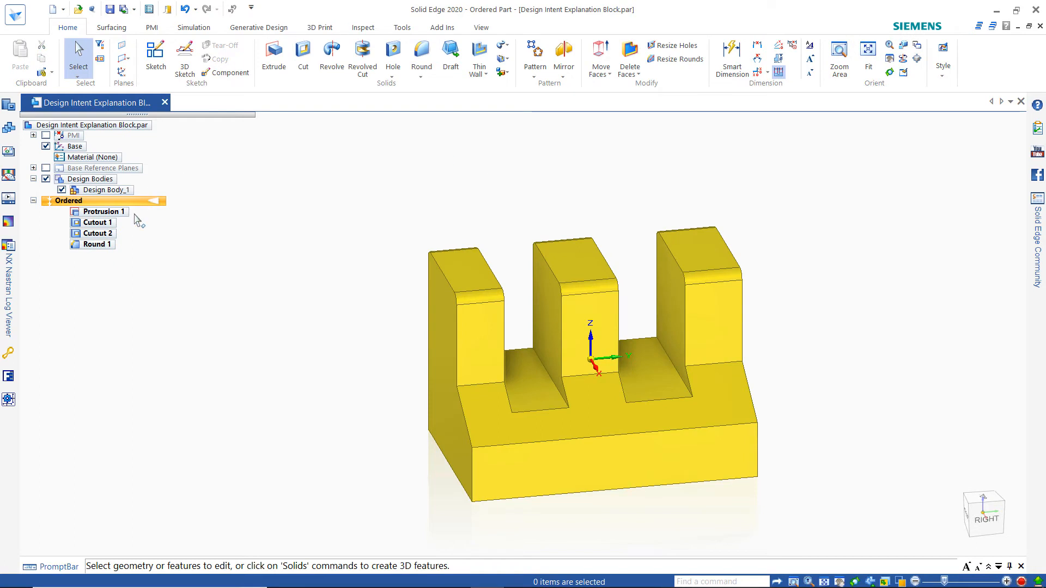
Edit Cutout 2's profile, setting its distance from Cutout 1 to 40 mm and its width to 30 mm.
left_click(99, 234)
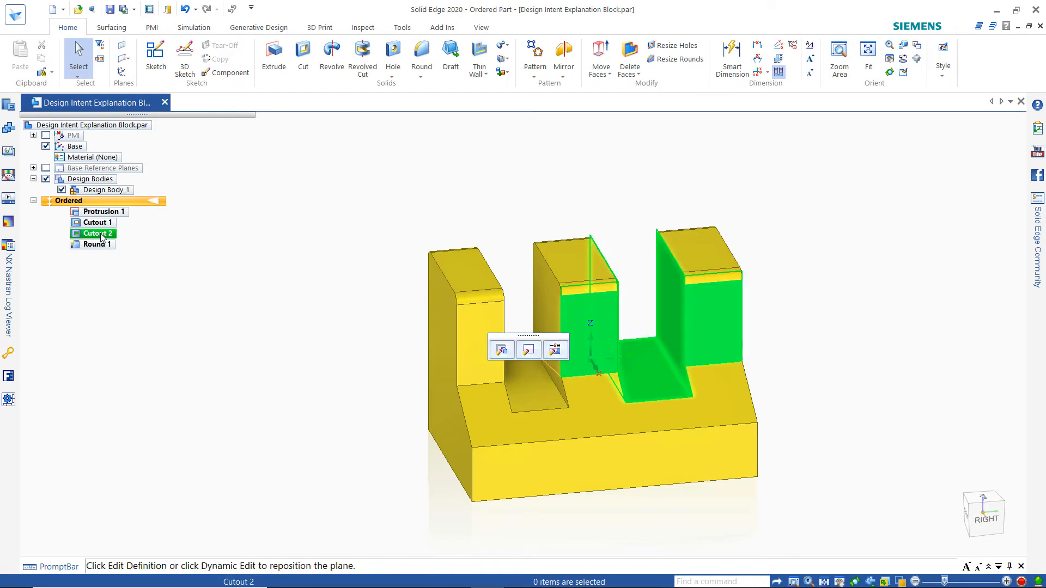
left_click(501, 350)
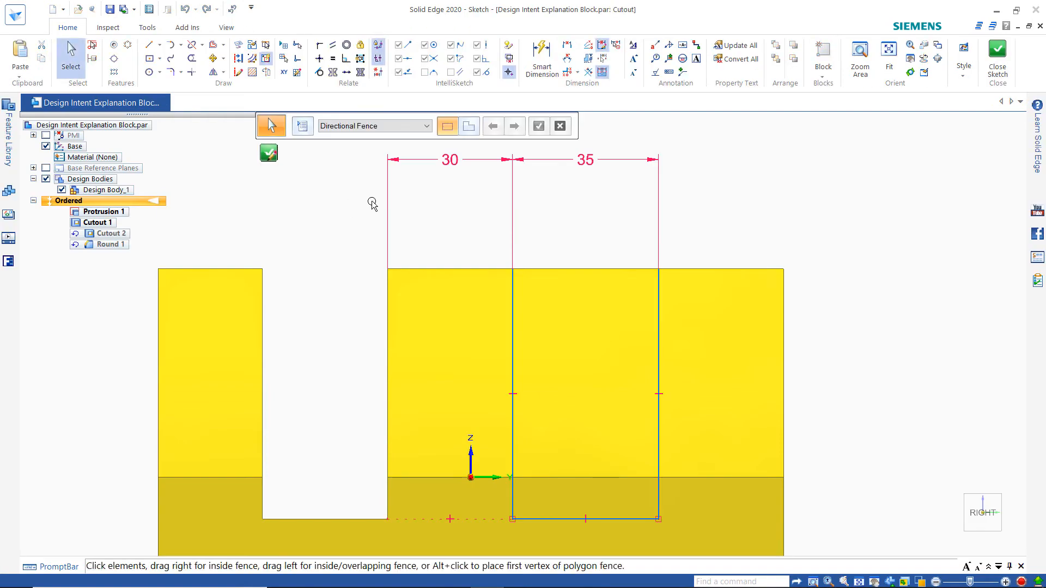
left_click(450, 161)
type("40")
key("Return")
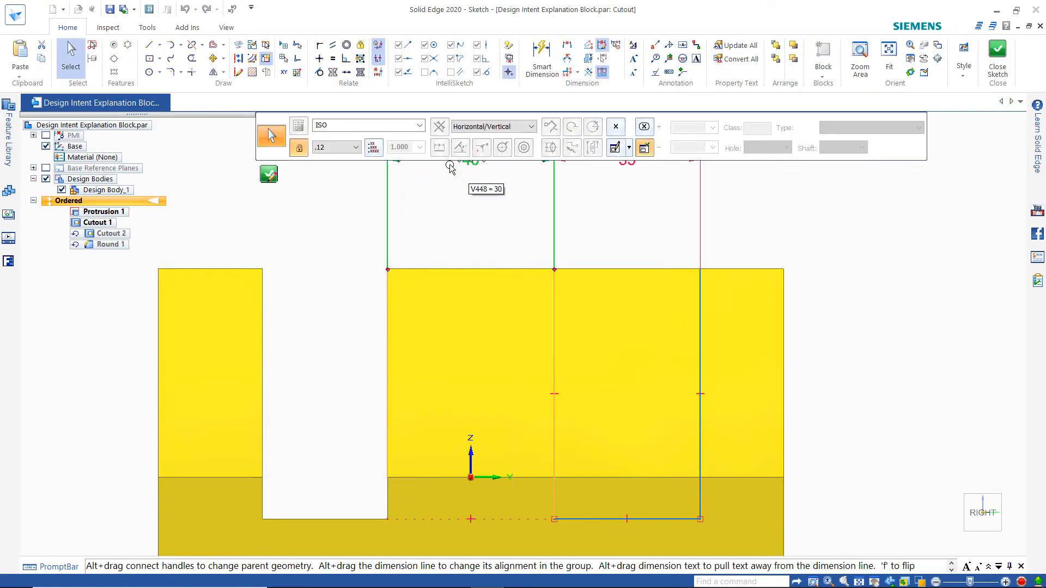
left_click(626, 182)
type("30")
key("Return")
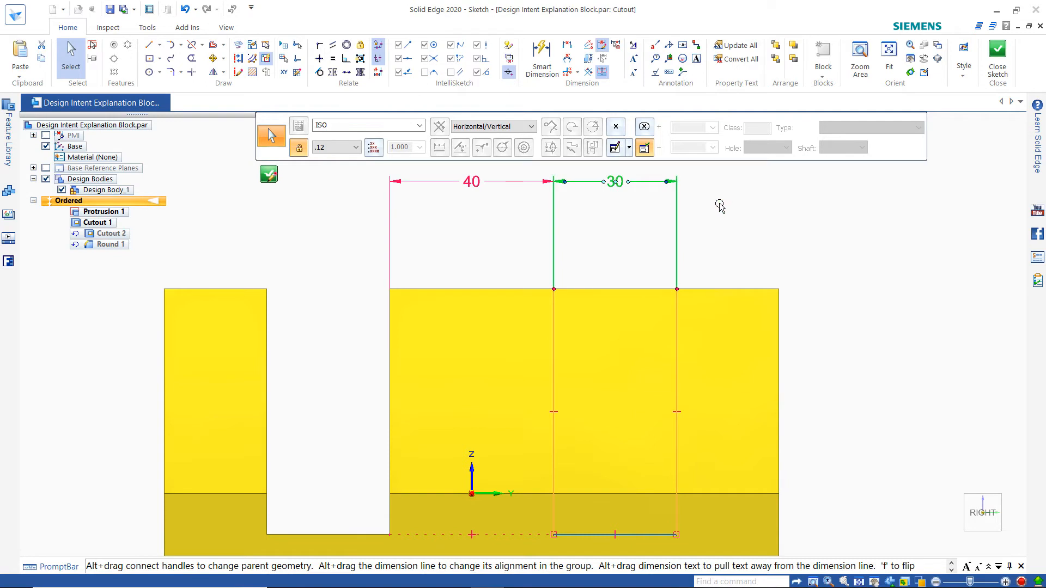
left_click(273, 183)
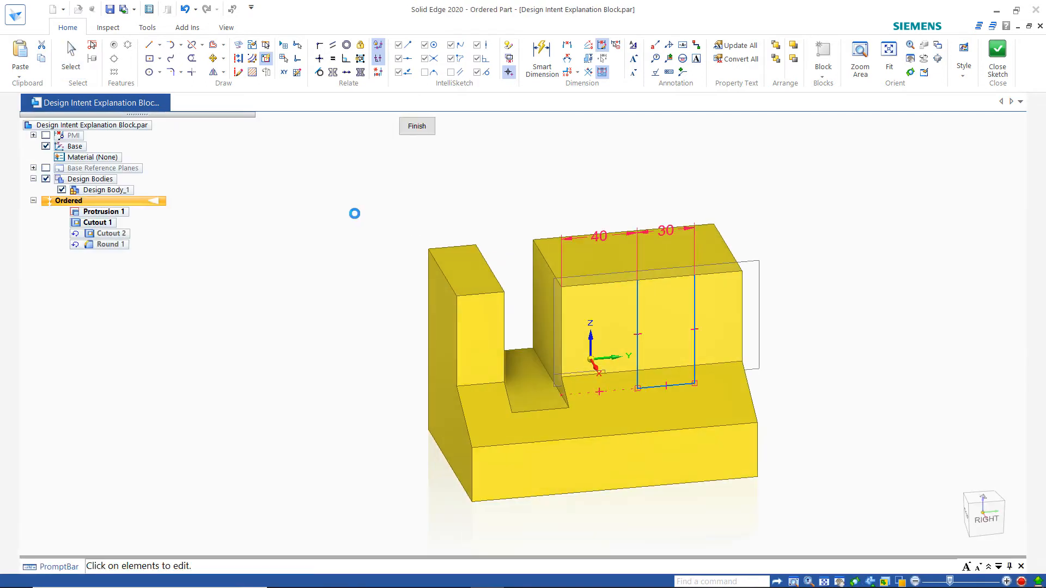
left_click(303, 217)
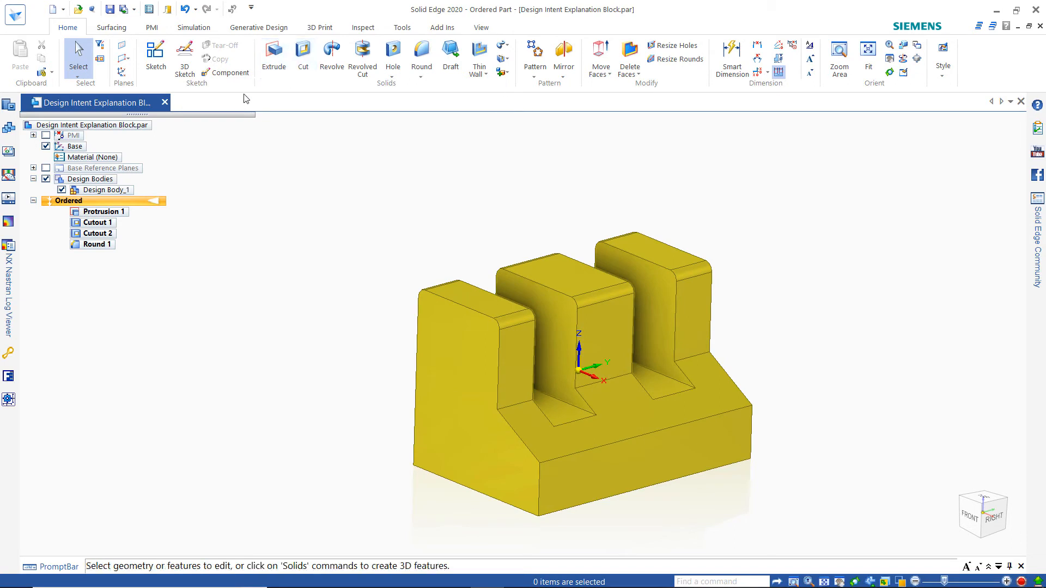
Start an Extrude sketch on a parallel plane 20 mm above the middle post's top face.
left_click(278, 57)
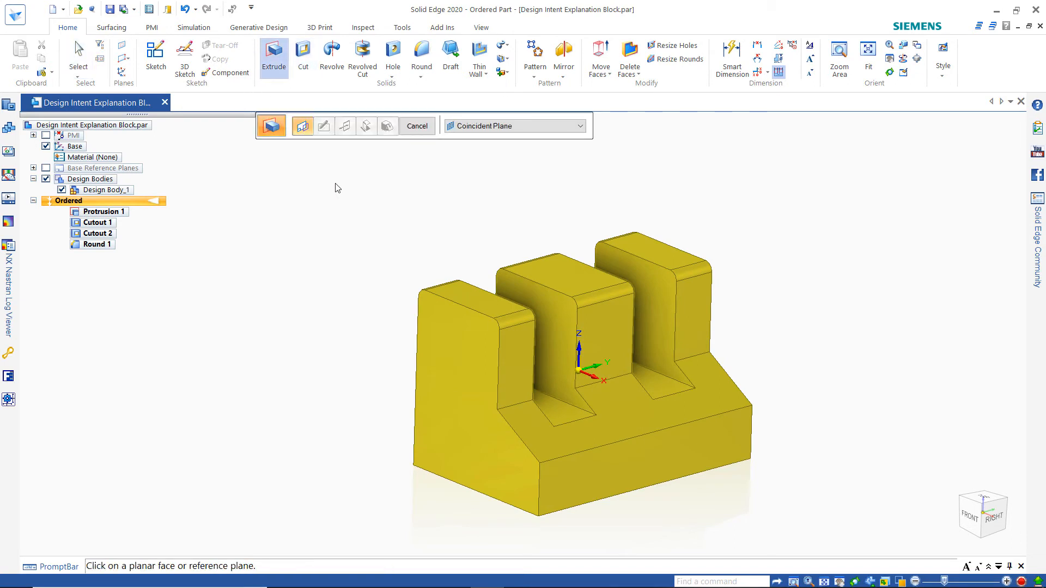
left_click(492, 126)
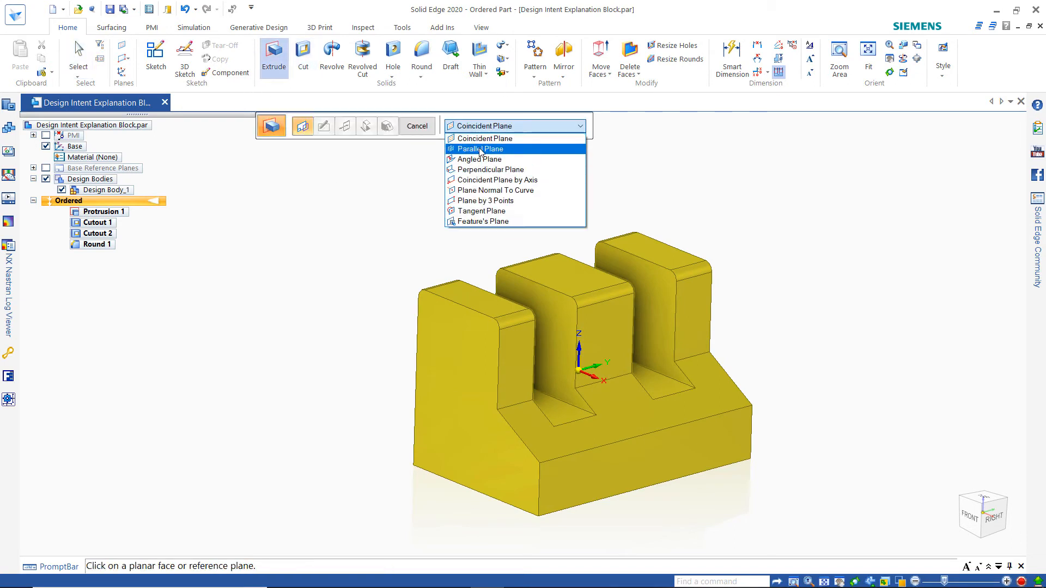
left_click(474, 148)
left_click(560, 273)
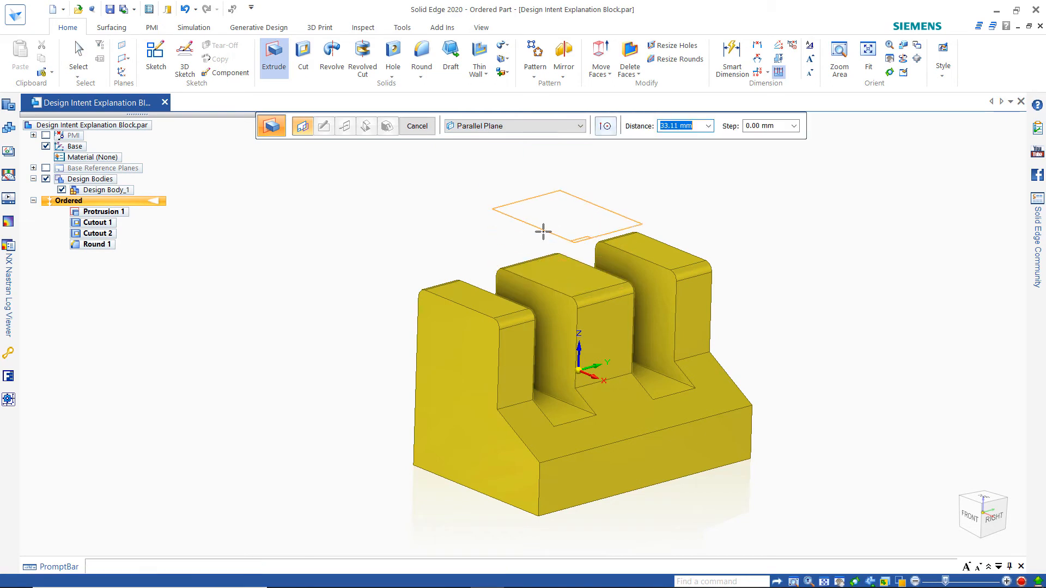
type("20")
key("Return")
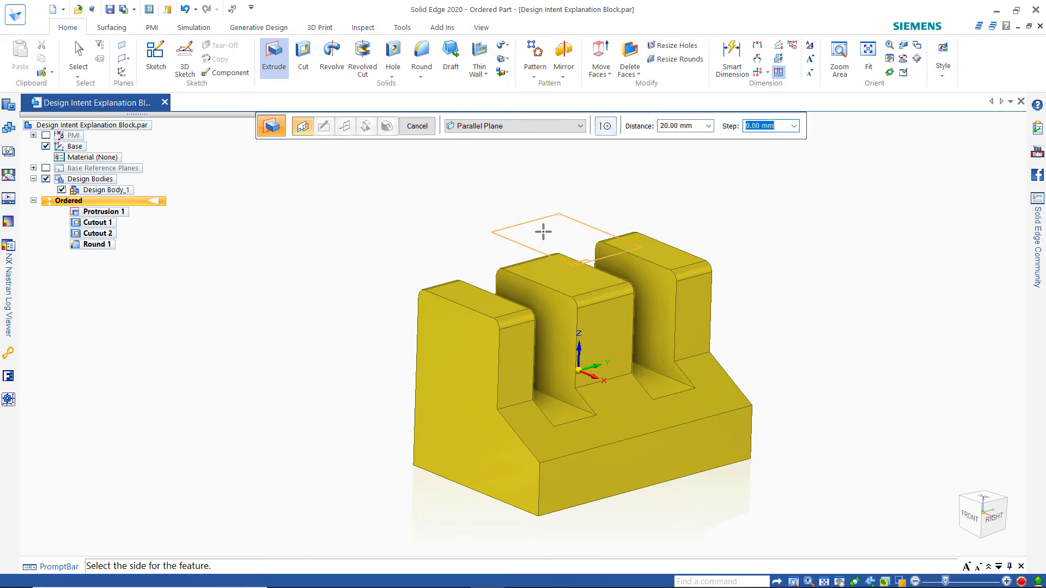
left_click(540, 226)
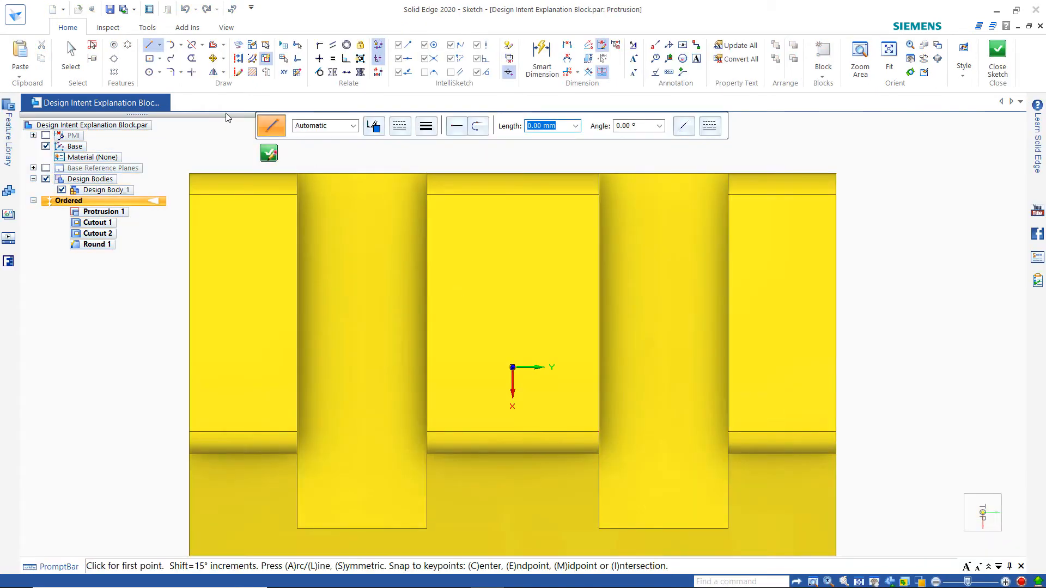
Project the four outer edges of the middle post into the sketch.
left_click(238, 44)
left_click(489, 371)
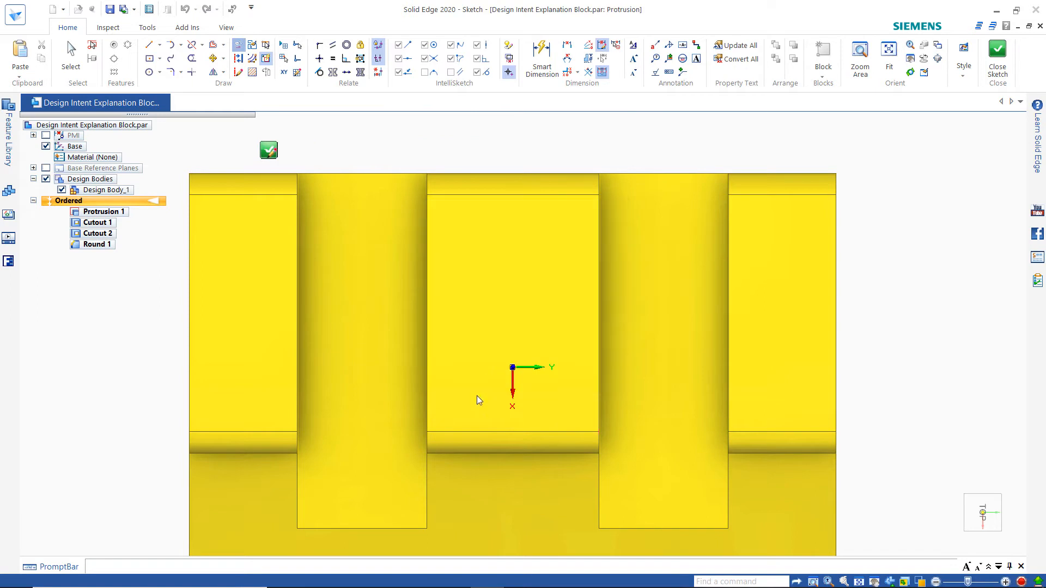
left_click(465, 453)
left_click(427, 380)
left_click(475, 173)
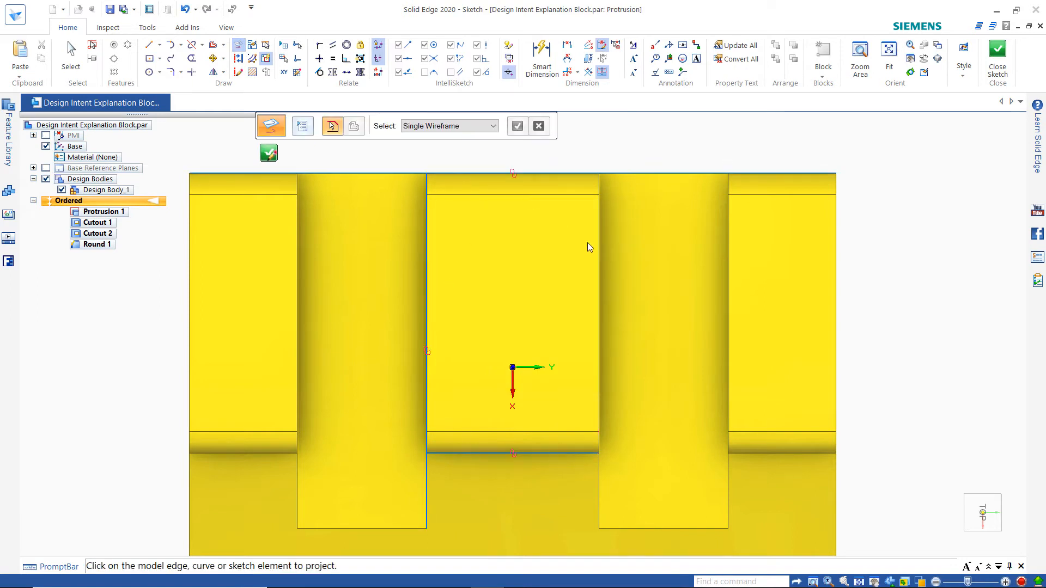
left_click(599, 245)
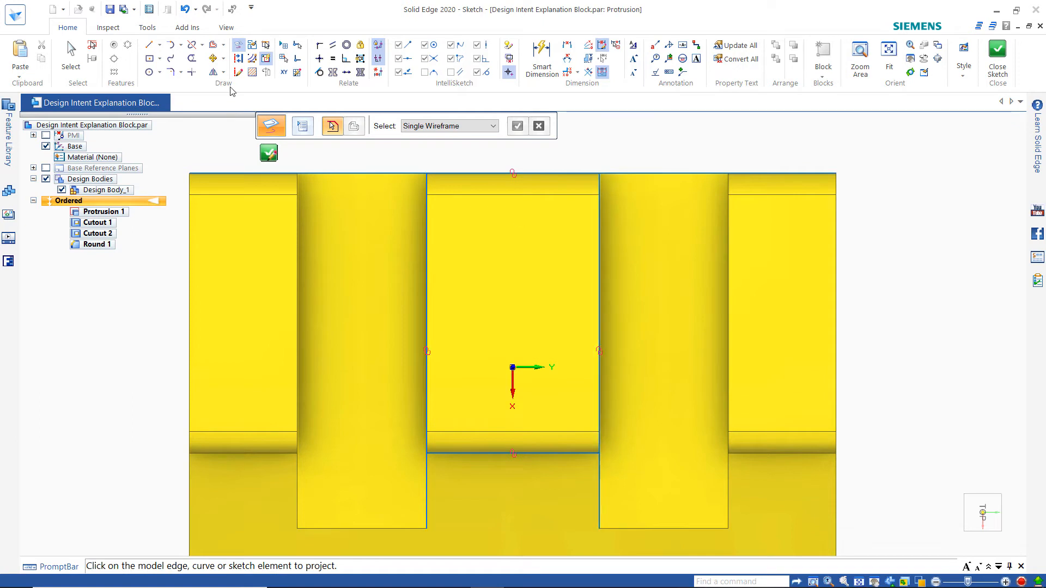
Trim the projected lines to each other at all four corners to form a closed rectangle.
left_click(192, 72)
left_click(455, 172)
left_click(412, 308)
left_click_drag(406, 316, 479, 485)
mouse_move(537, 474)
left_mouse_down()
mouse_move(563, 423)
mouse_move(659, 378)
left_mouse_up()
left_click_drag(626, 304, 530, 154)
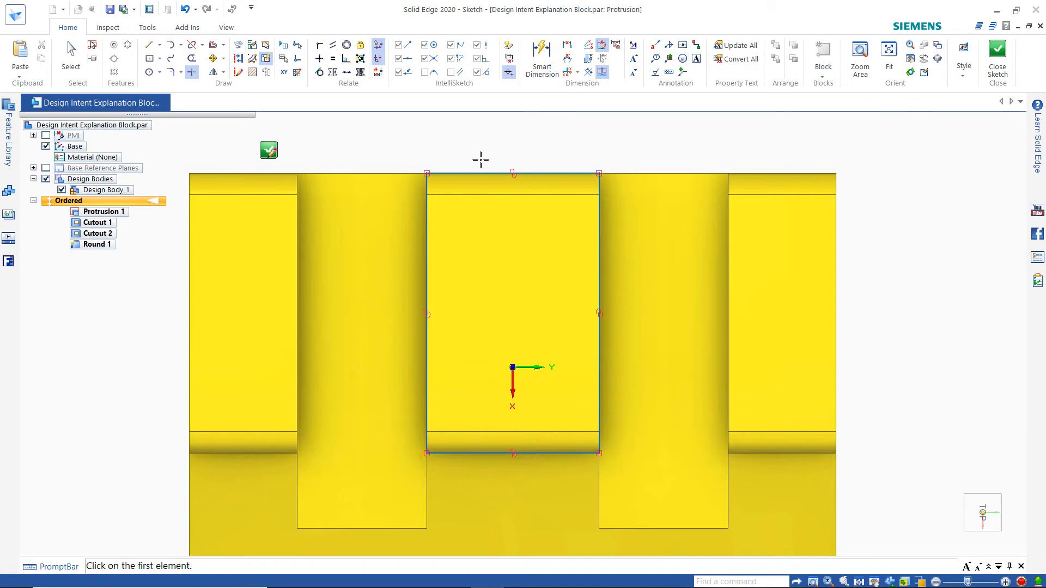
Close the sketch and extrude the rectangle down onto the middle post.
left_click(268, 150)
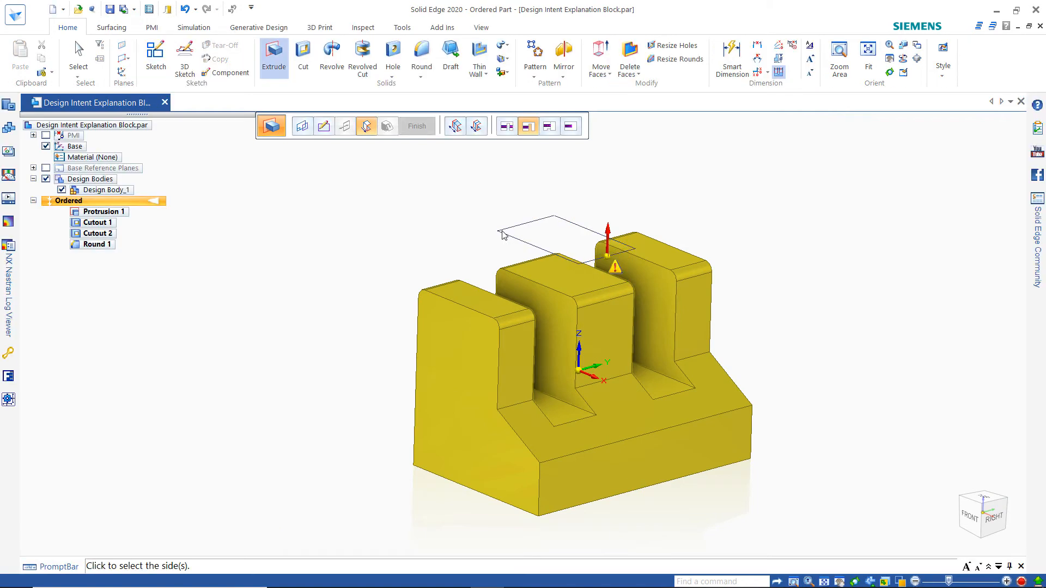
left_click(563, 329)
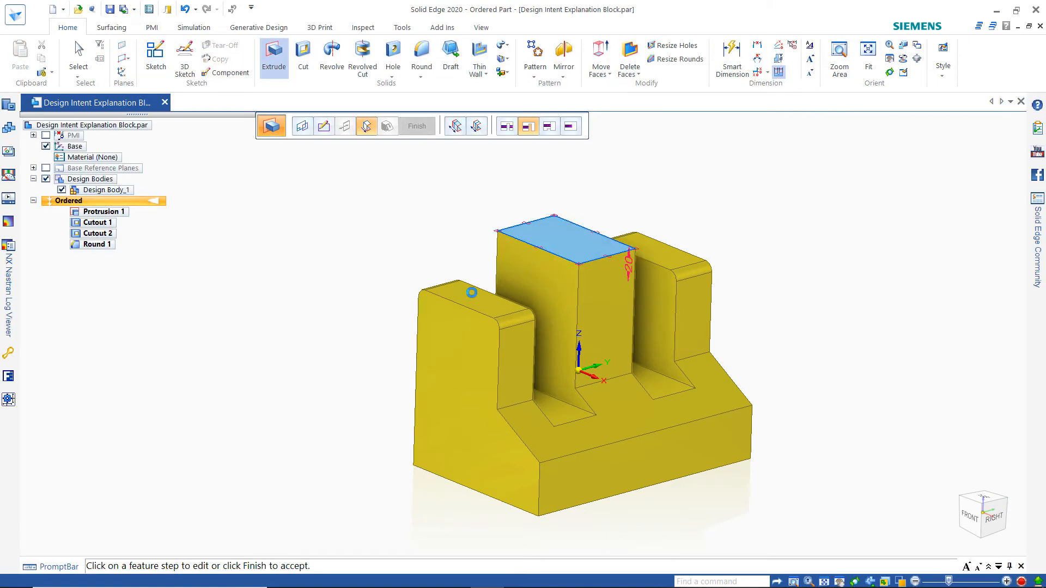
right_click(399, 245)
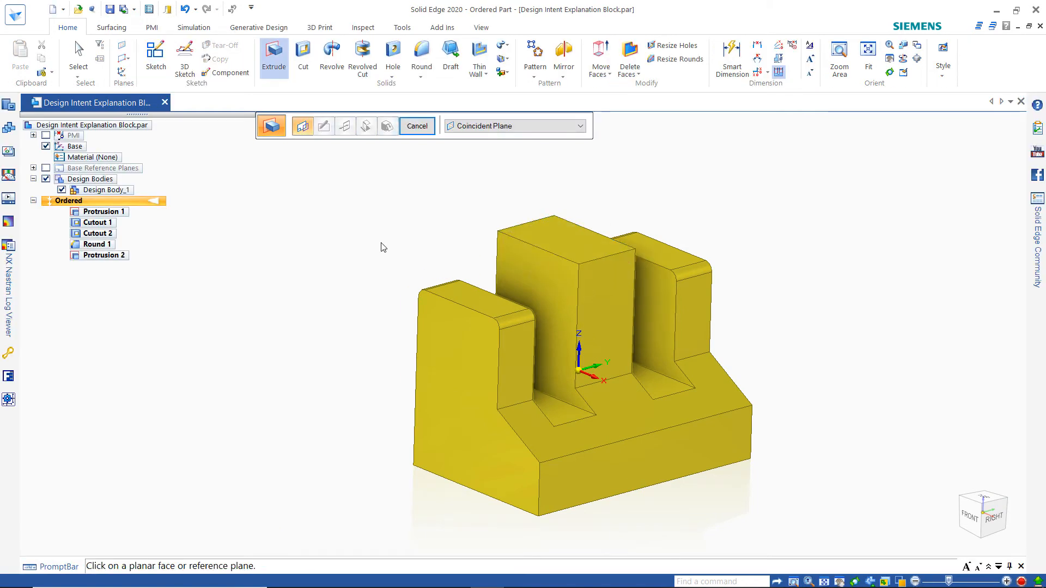
Round the front and rear top edges of the raised middle post with a 5 mm radius.
left_click(421, 54)
left_click(590, 262)
type("5")
key("Return")
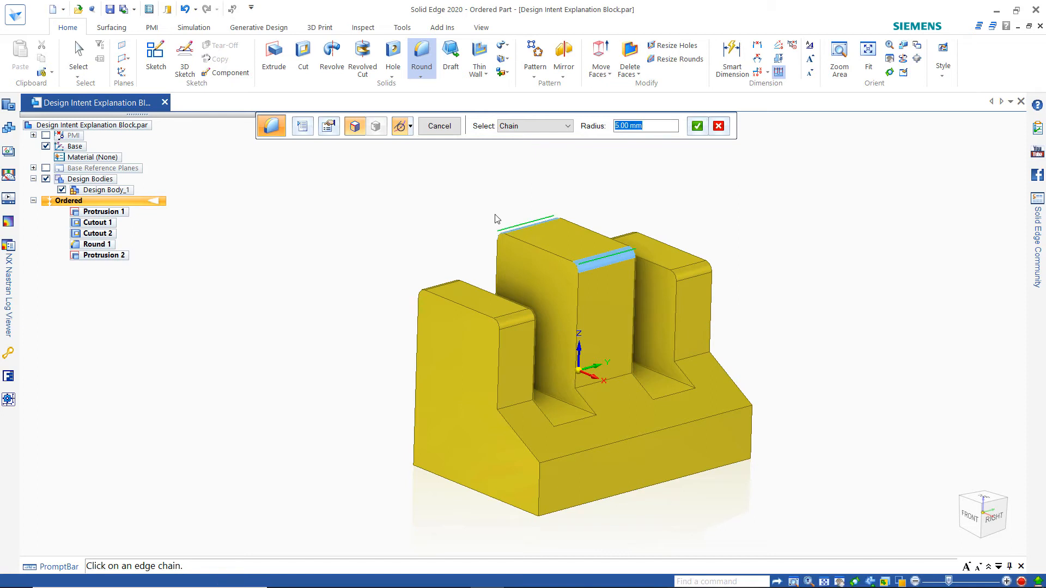
right_click(450, 212)
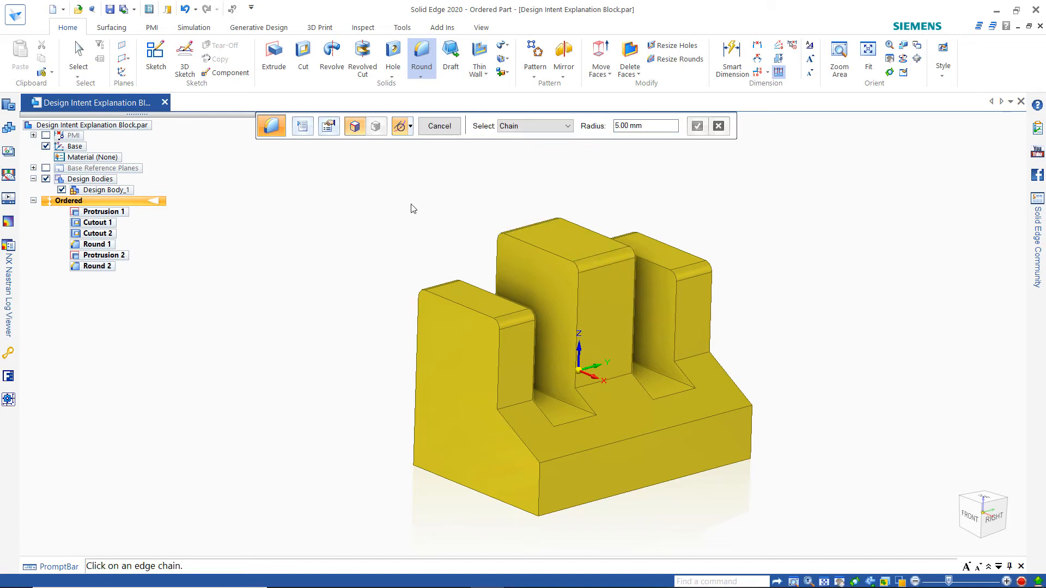
middle_click_drag(370, 212, 366, 212)
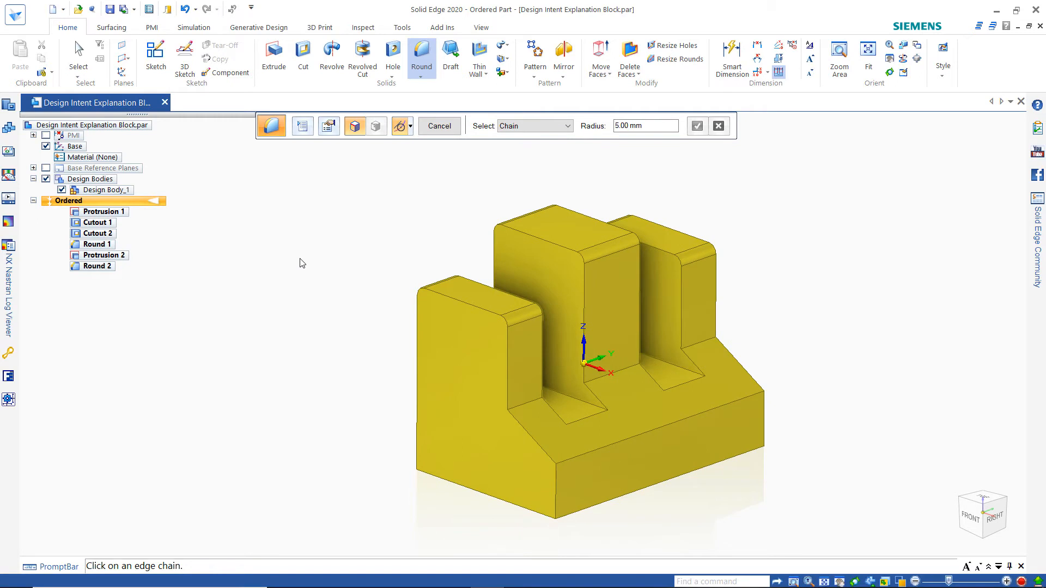
left_click(435, 126)
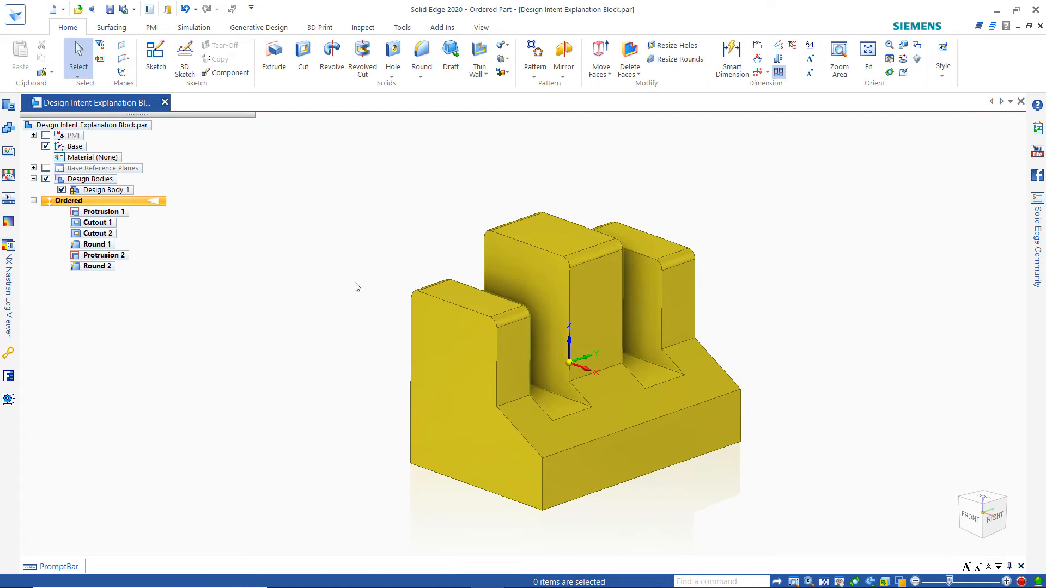
Close the edited part, discarding its changes, and reopen Design Intent Explanation Block.par.
left_click(164, 102)
left_click(536, 354)
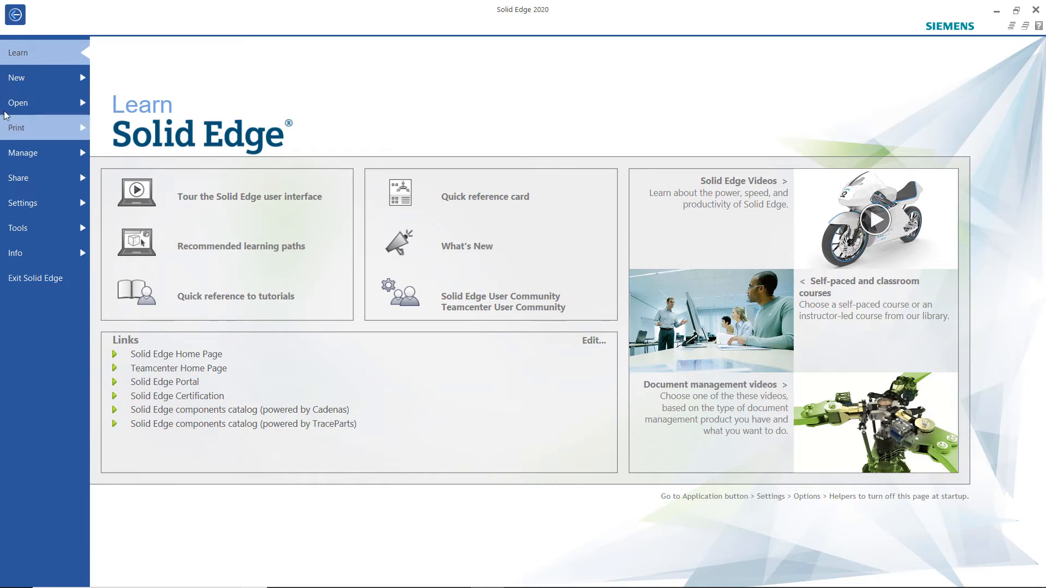
left_click(19, 104)
left_click(312, 130)
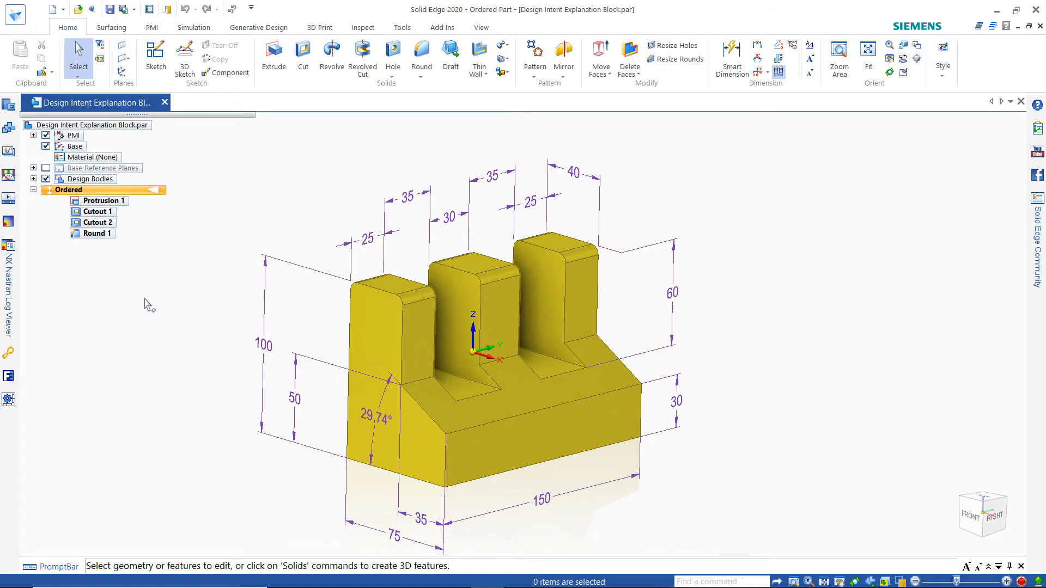
Move Round 1 and the features it depends on to Synchronous, and switch to the Synchronous environment.
left_click(97, 233)
right_click(96, 235)
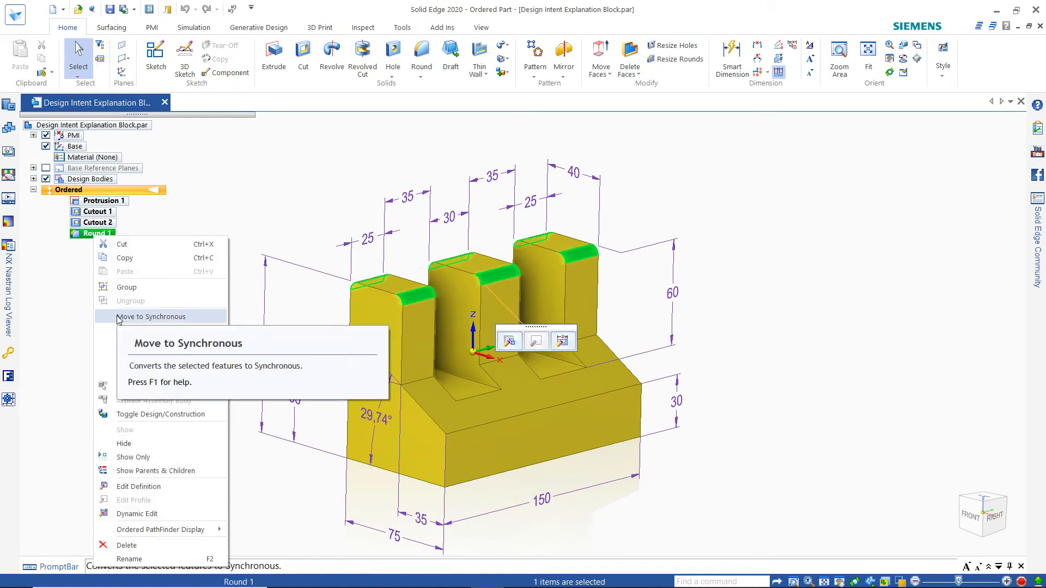
left_click(147, 317)
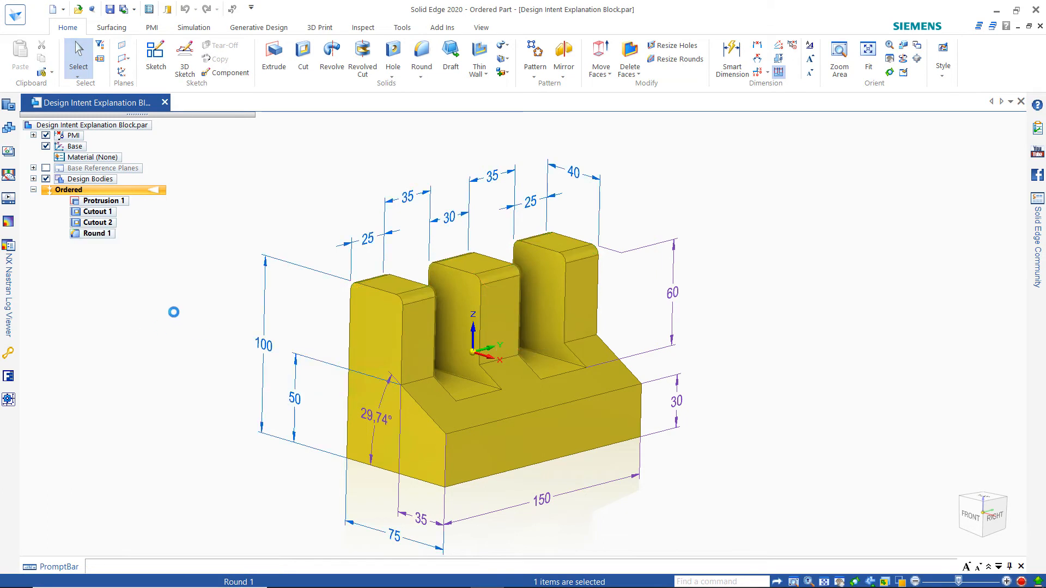
double_click(82, 202)
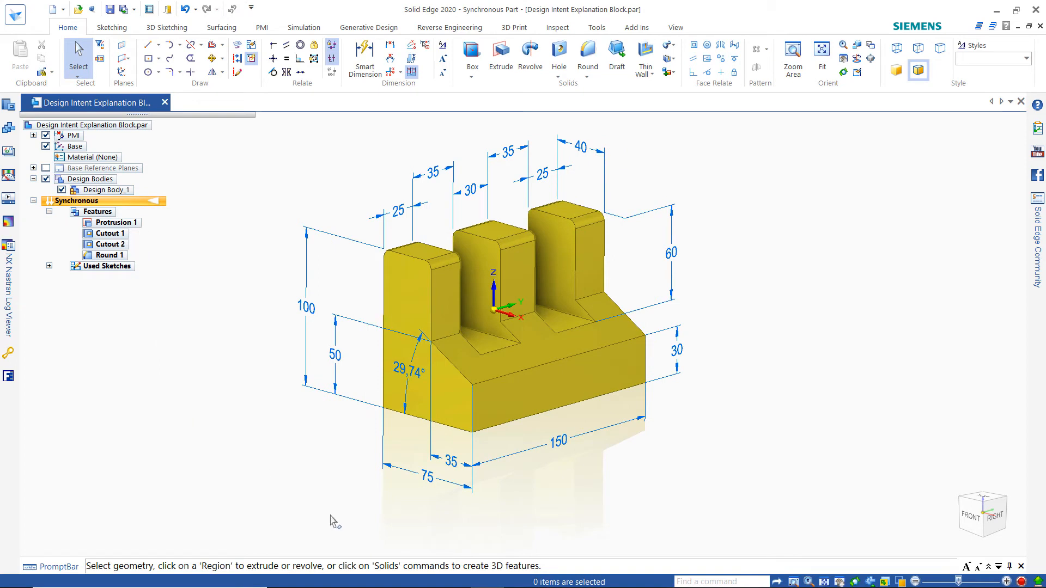
Set the overall 75 mm depth along the block's base to 100 mm.
left_click(425, 484)
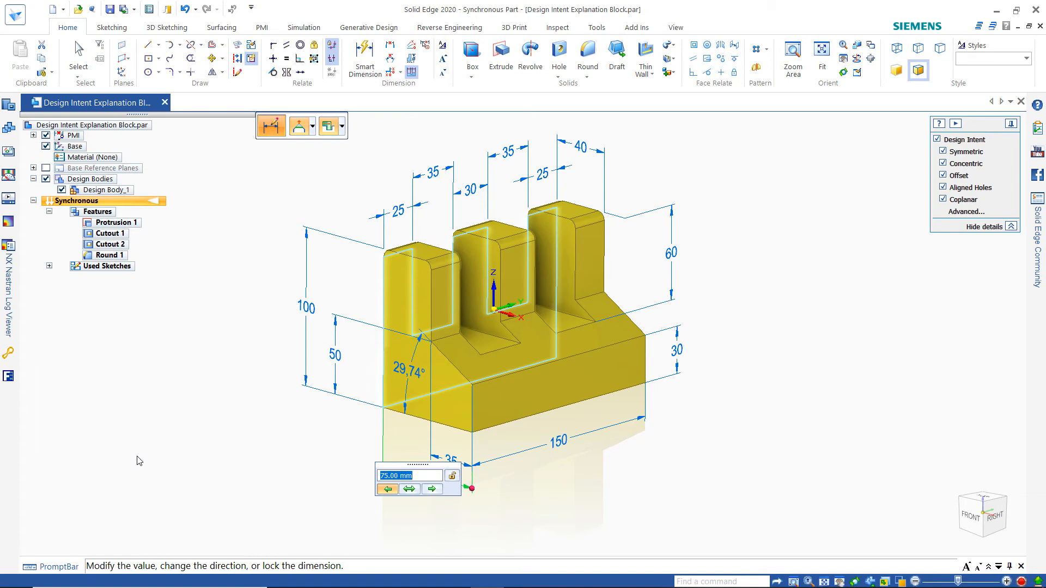
key("ctrl+f")
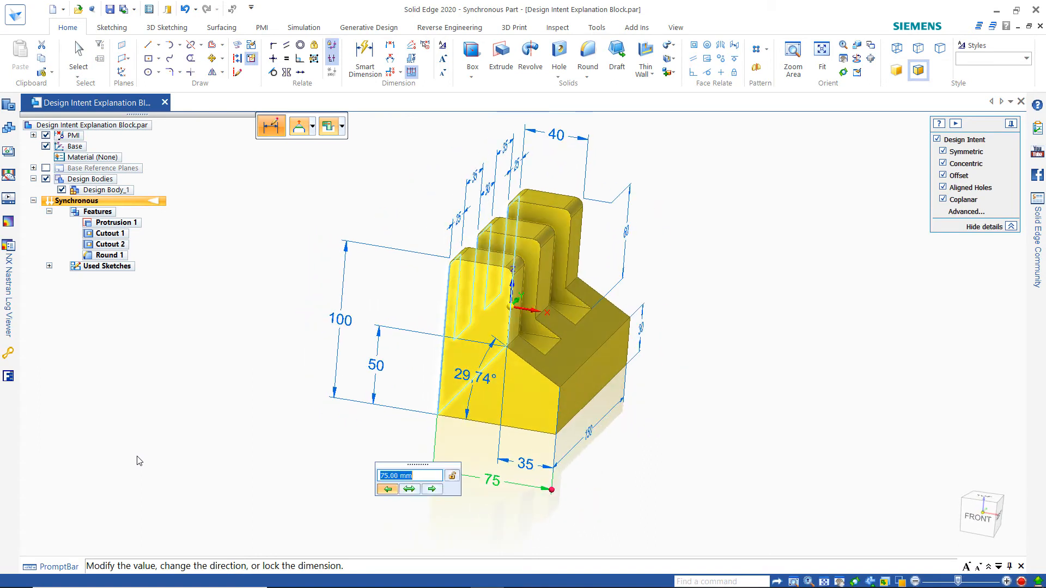
type("100")
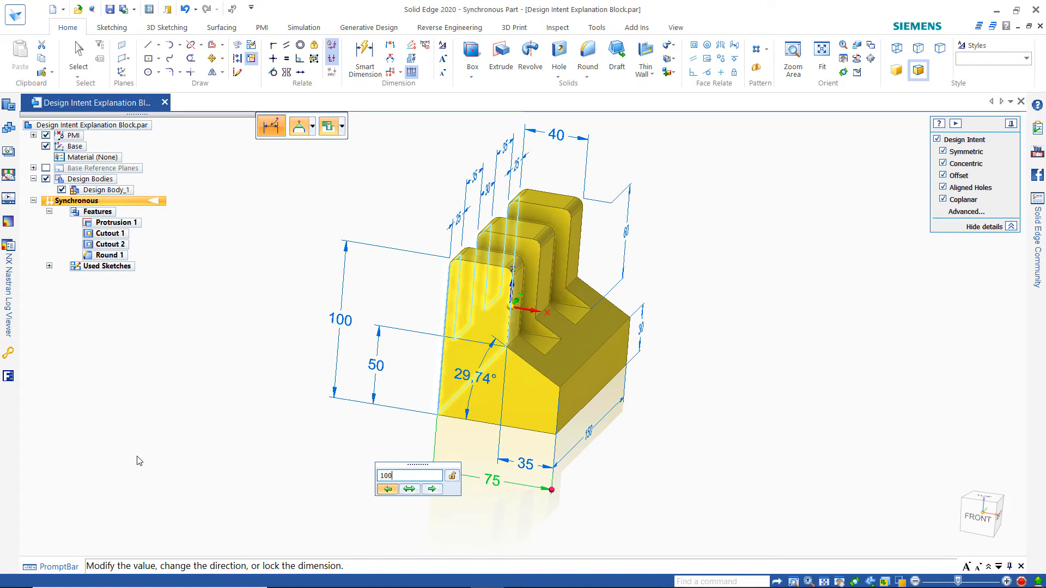
key("Return")
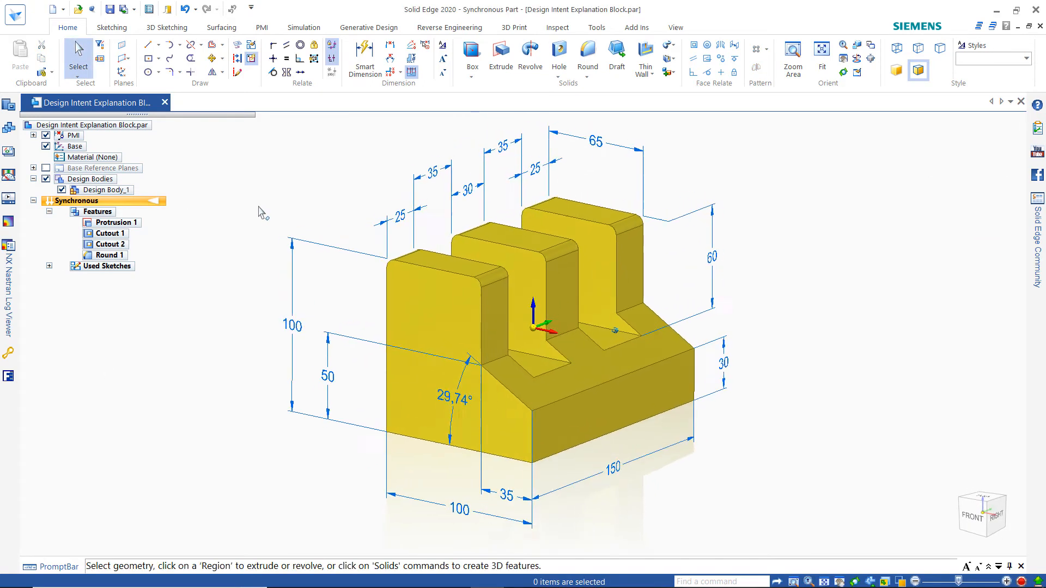
Set the middle post's width to 40 mm, keeping the change symmetric.
left_click(473, 198)
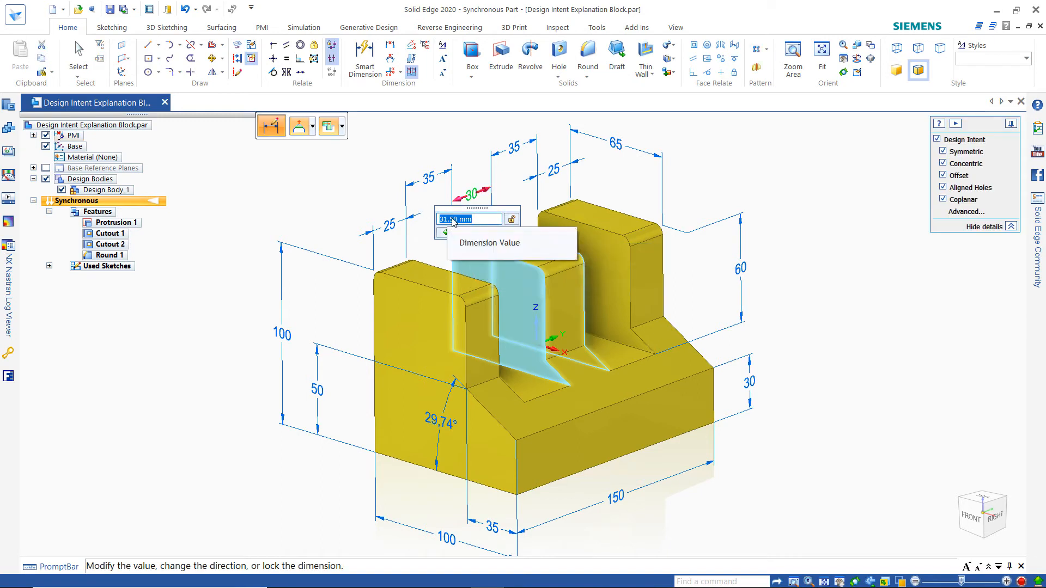
scroll(453, 221, "up", 3)
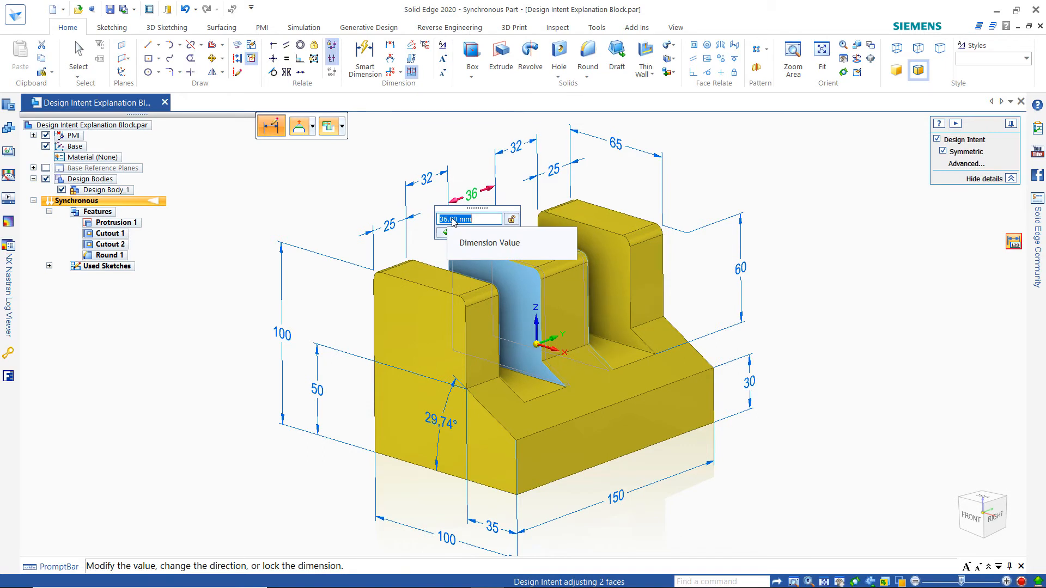
type("40")
key("Return")
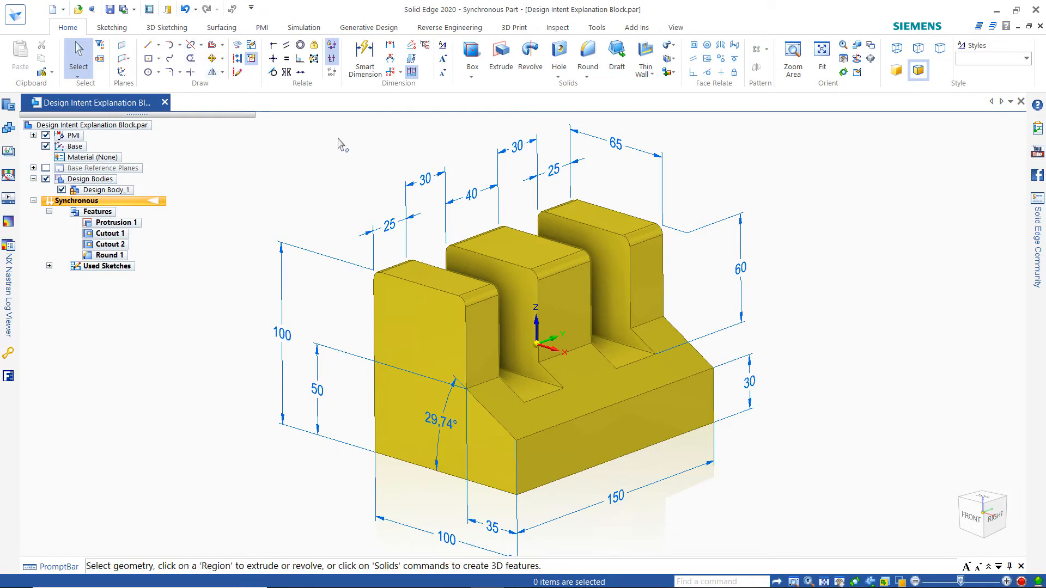
Turn off Design Intent and move the middle post's top face up about 20 mm.
left_click(510, 247)
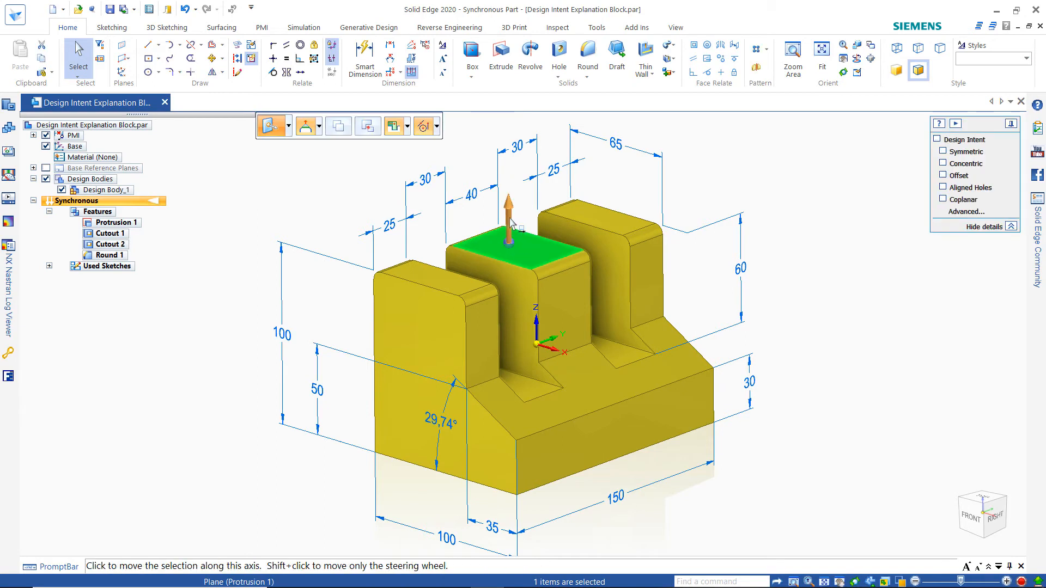
left_click(511, 220)
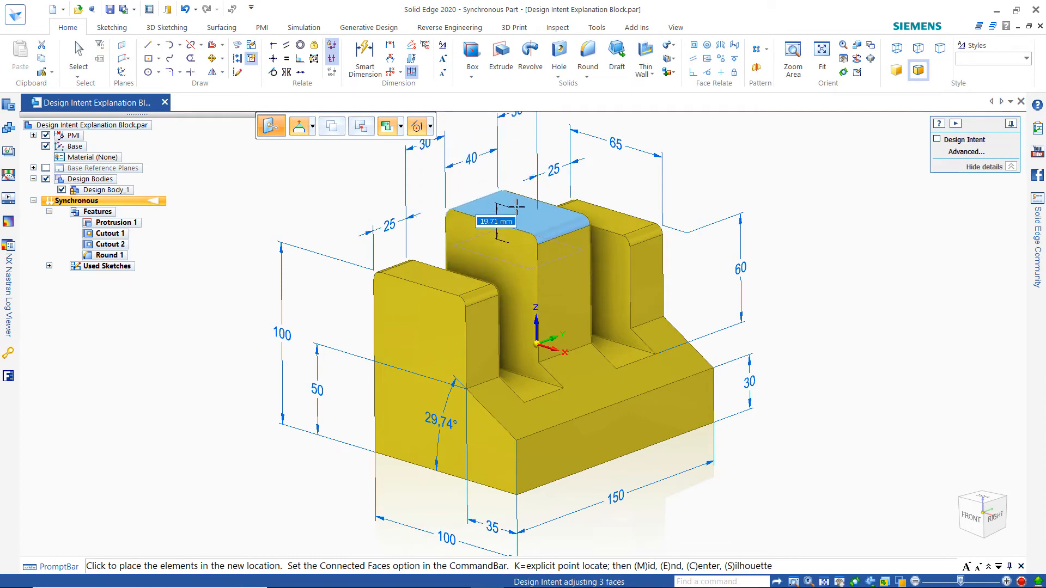
left_click(516, 207)
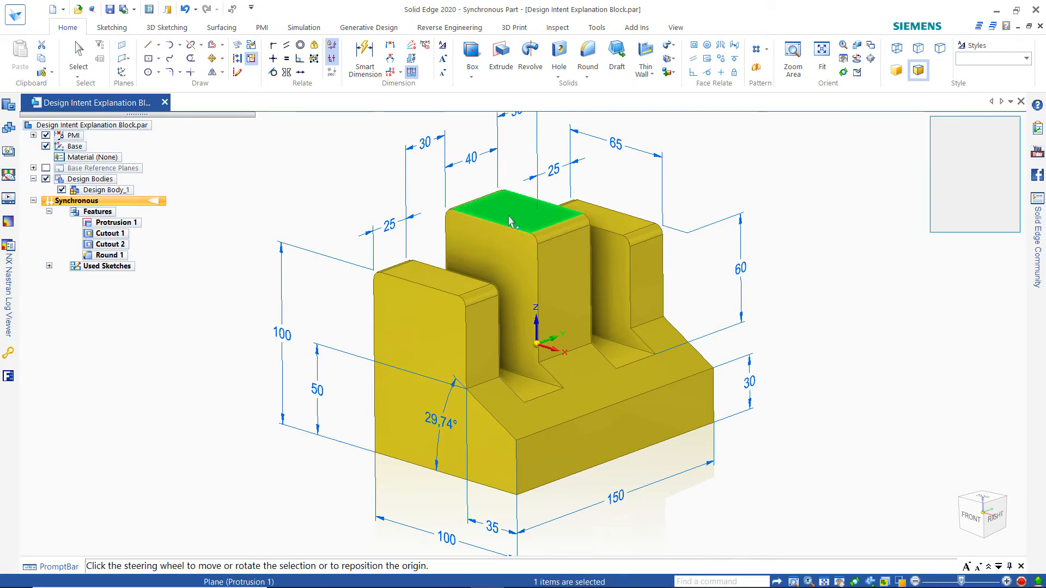
key("Escape")
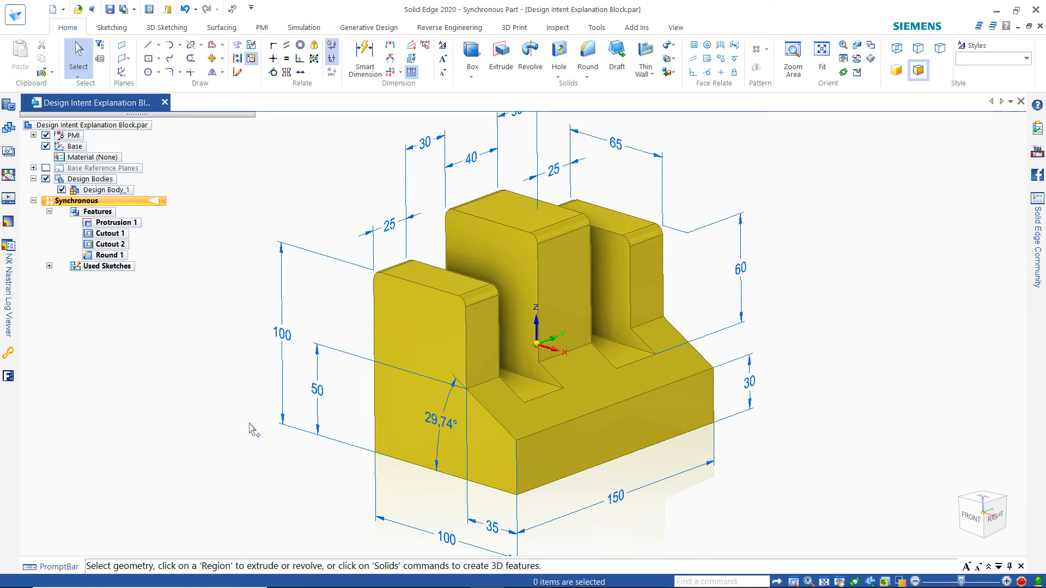
Lock the 30 mm gap dimension between the front post and the middle post.
middle_click_drag(253, 428, 262, 410)
scroll(424, 265, "up", 3)
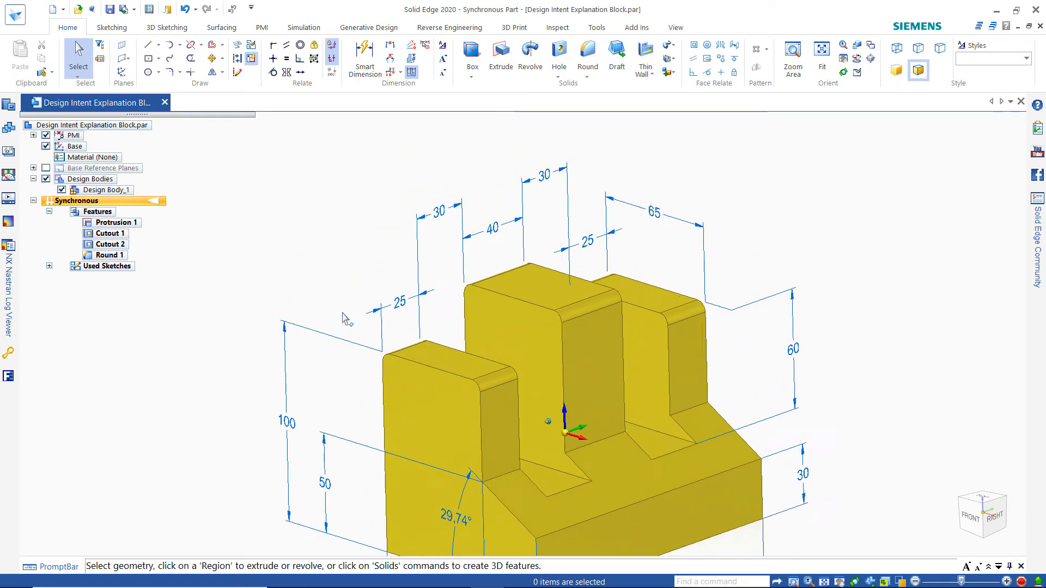
left_click(450, 216)
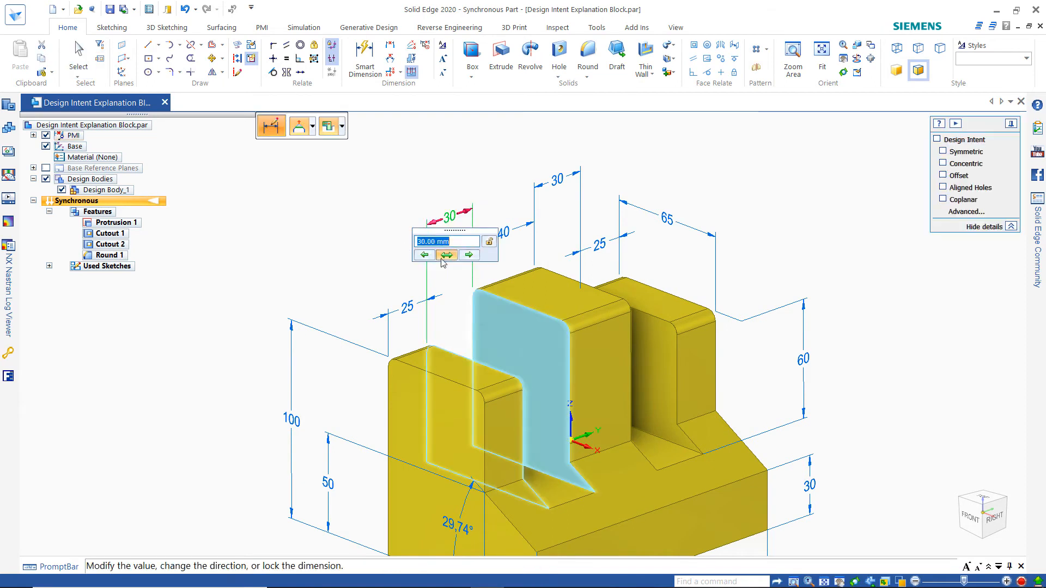
left_click(488, 243)
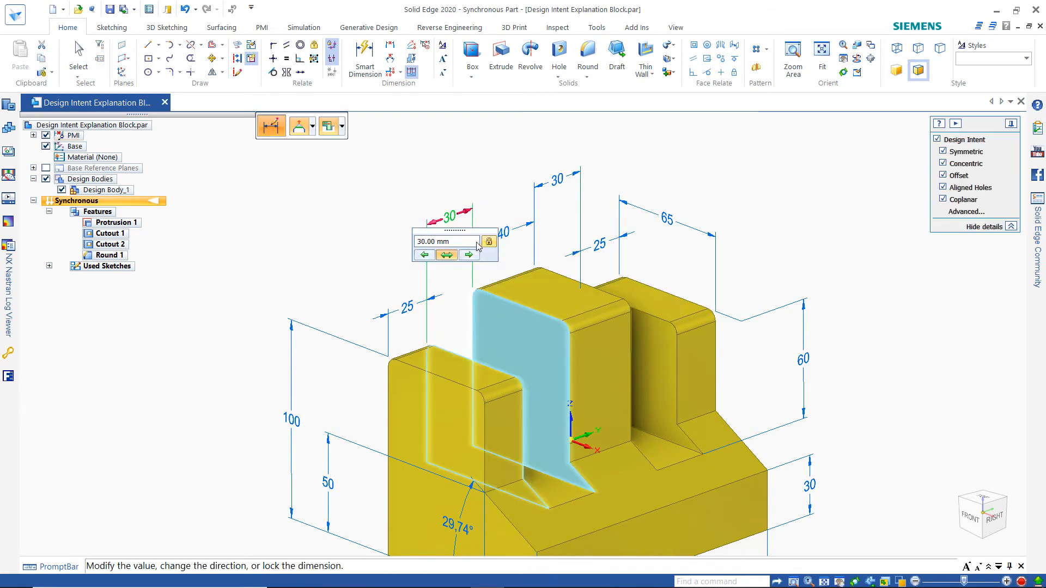
left_click(451, 187)
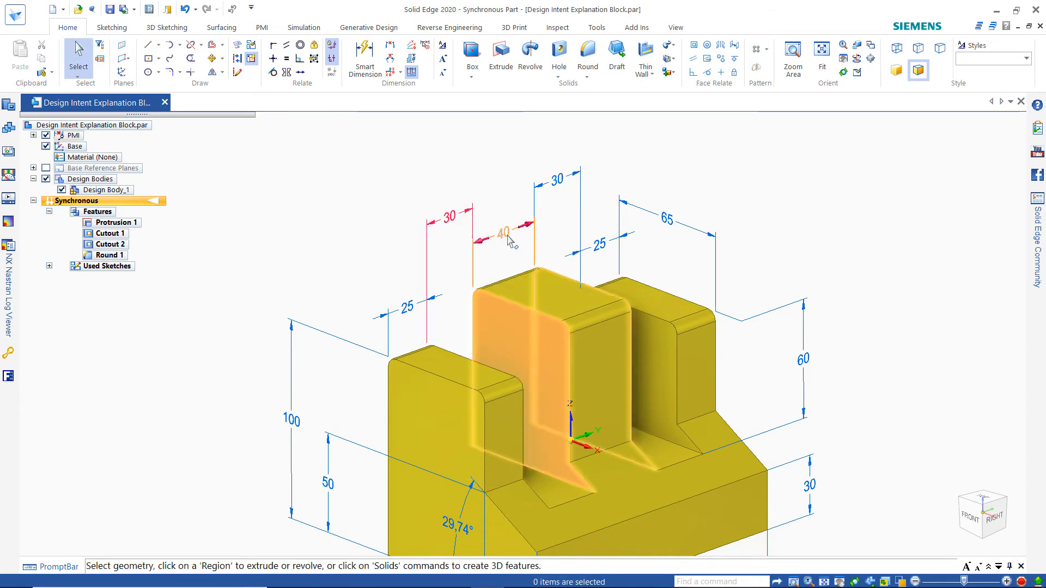
Set the middle post's width to 50 mm, adjusting both sides symmetrically.
left_click(503, 233)
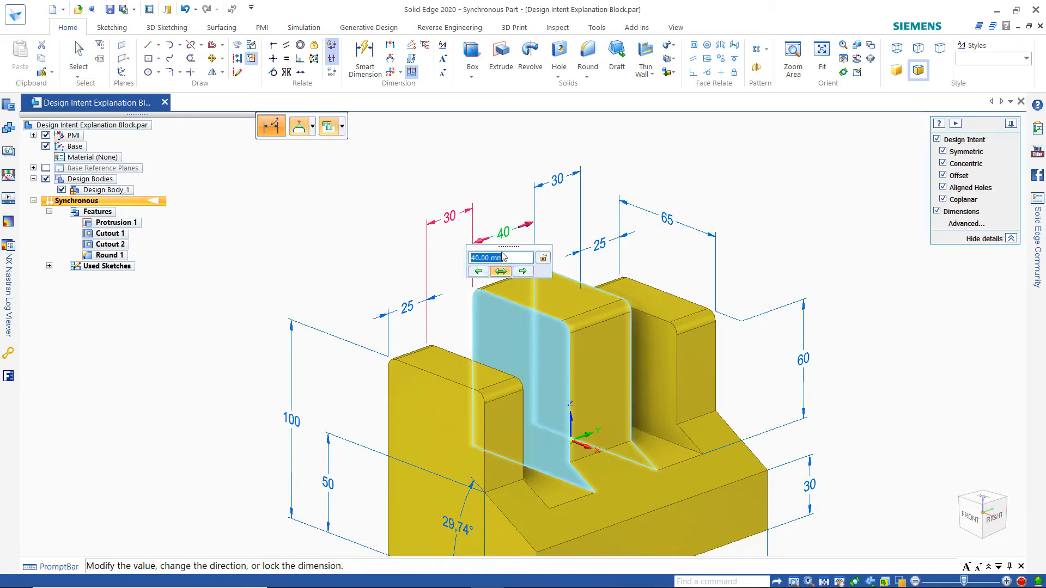
scroll(492, 259, "up", 4)
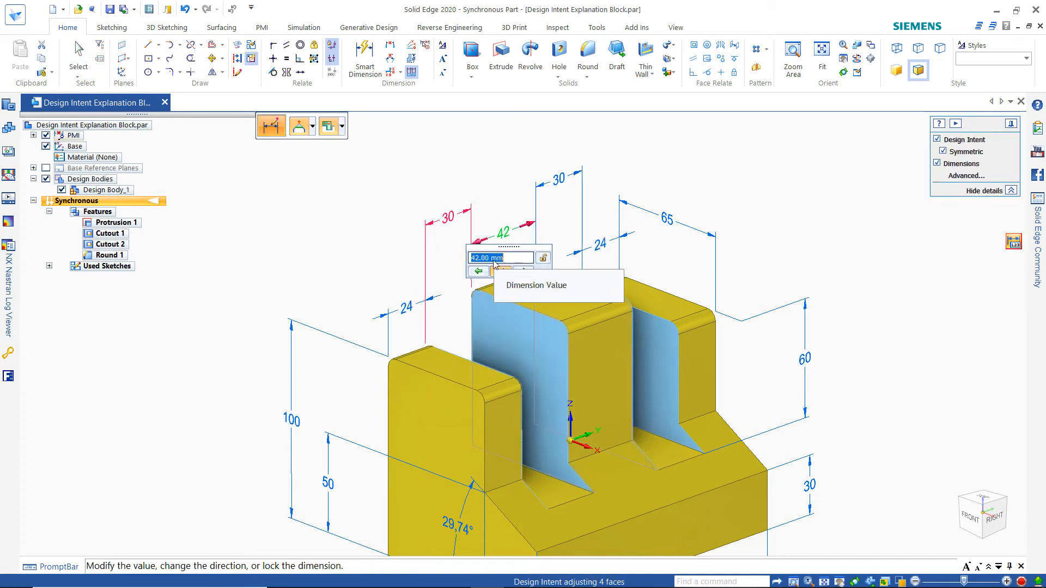
scroll(495, 264, "up", 2)
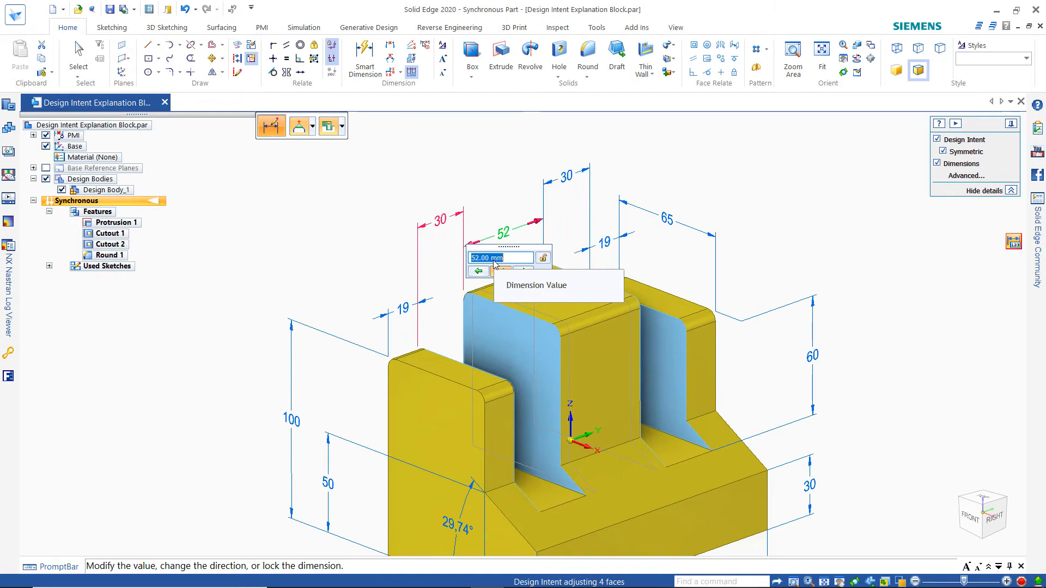
scroll(495, 263, "down", 2)
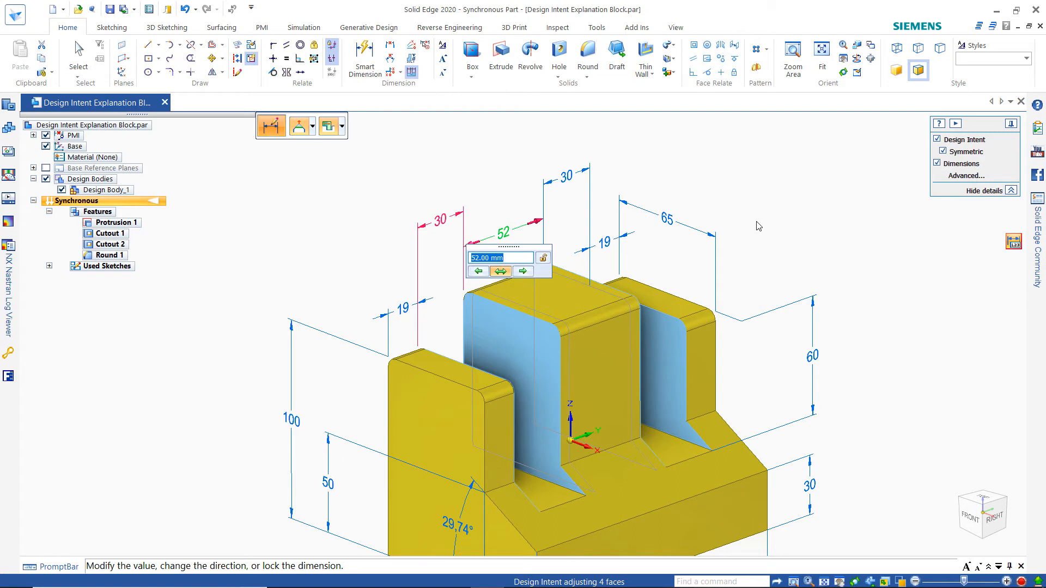
type("0")
key("Return")
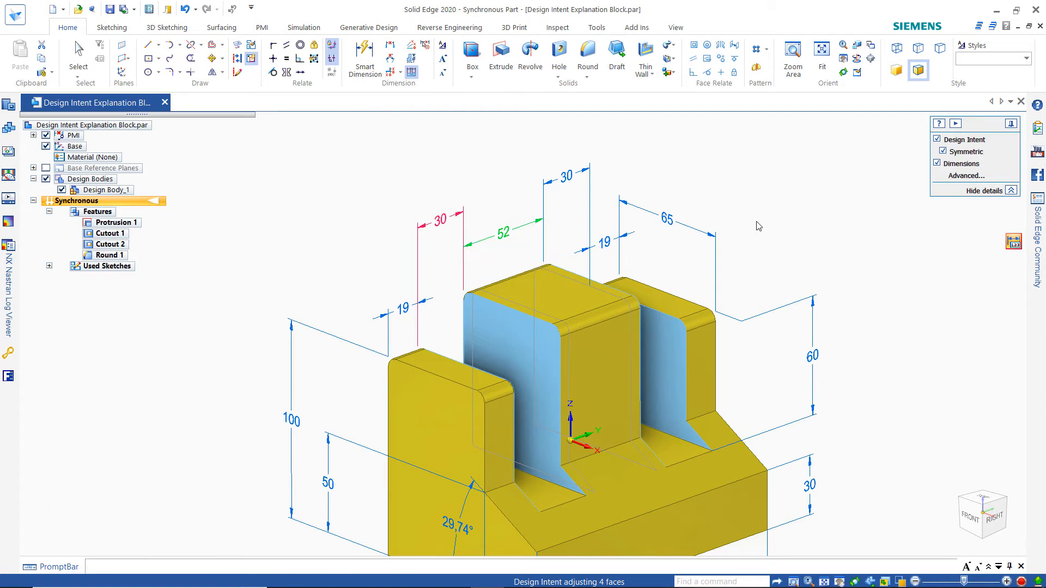
Set the middle post's width to 35 mm, adjusting both sides symmetrically.
left_click(506, 237)
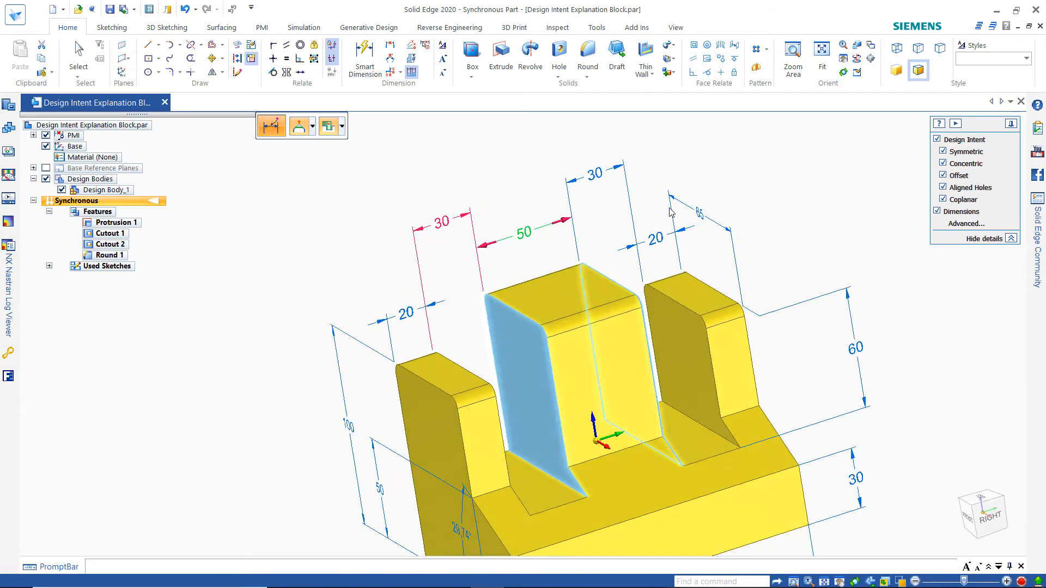
left_click(500, 237)
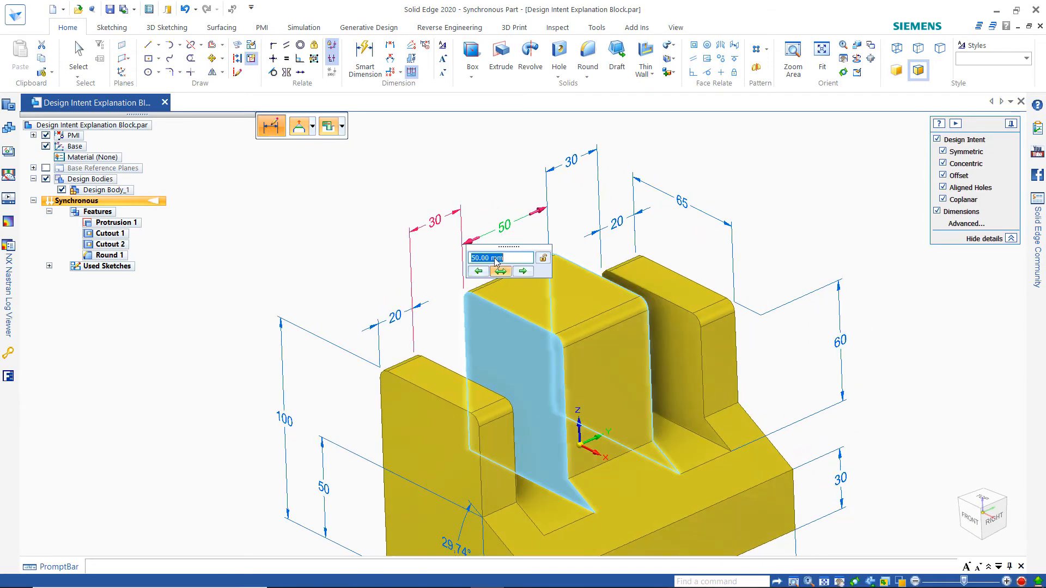
type("40")
key("Return")
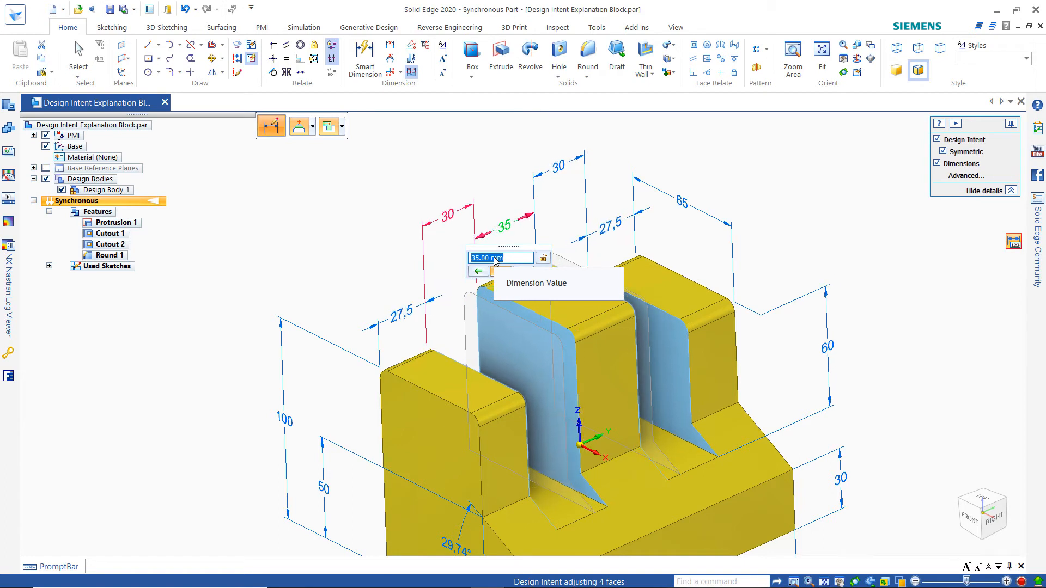
key("Escape")
key("Escape")
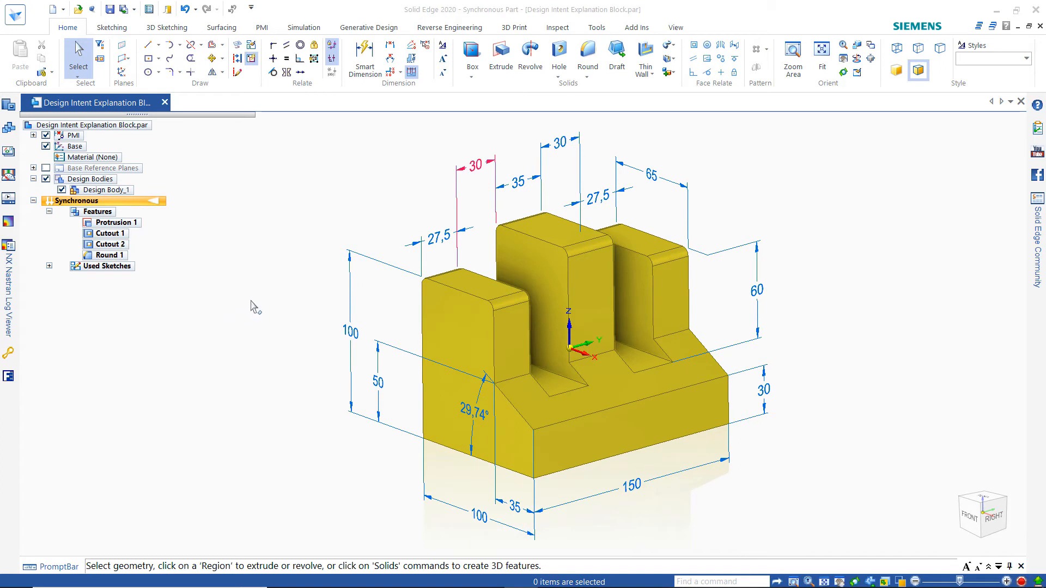
Close the block part and open the recent file TANK_04_00119.par.
left_click(164, 103)
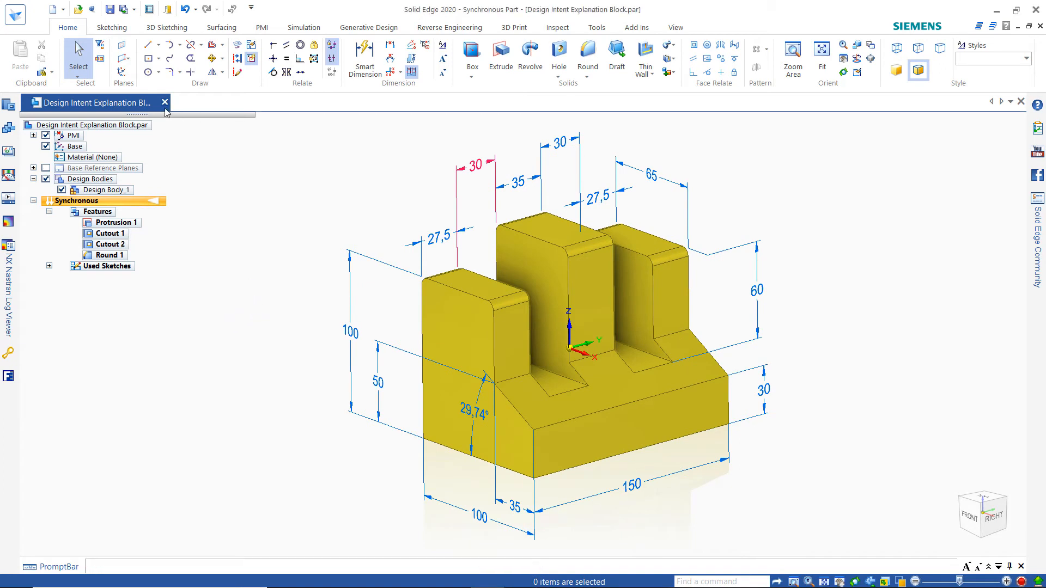
left_click(539, 356)
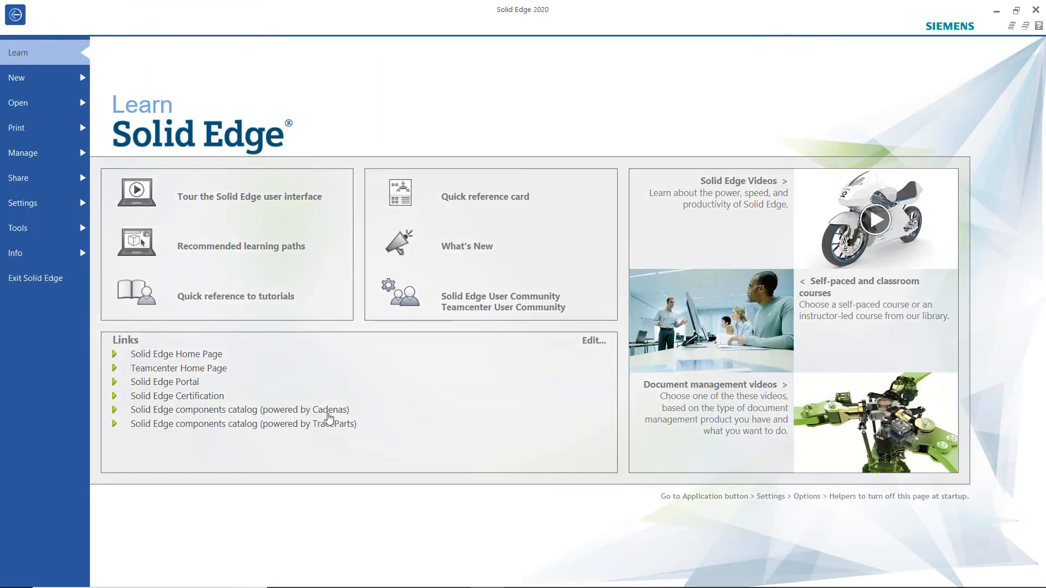
left_click(38, 104)
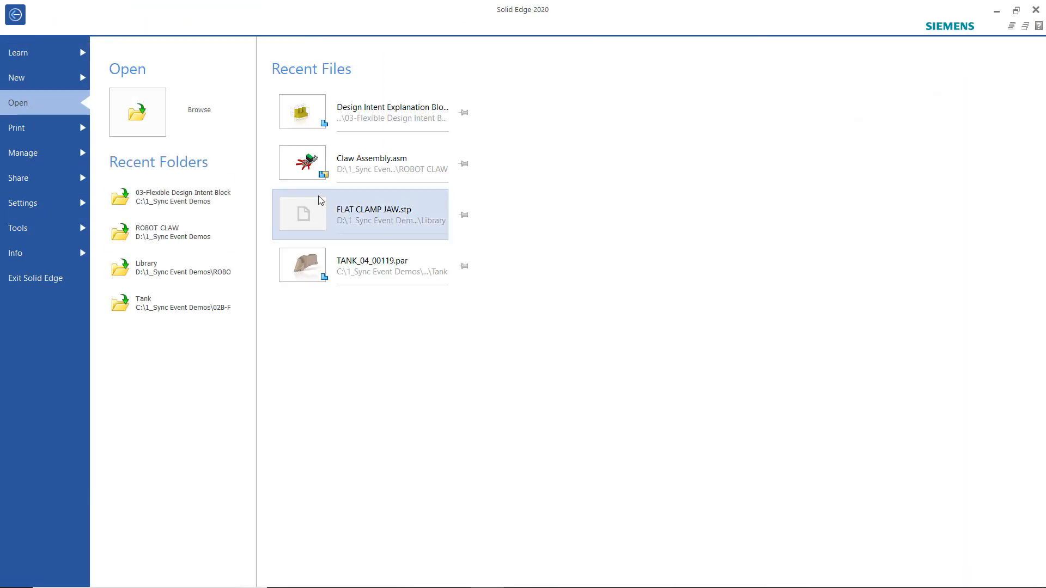
left_click(324, 287)
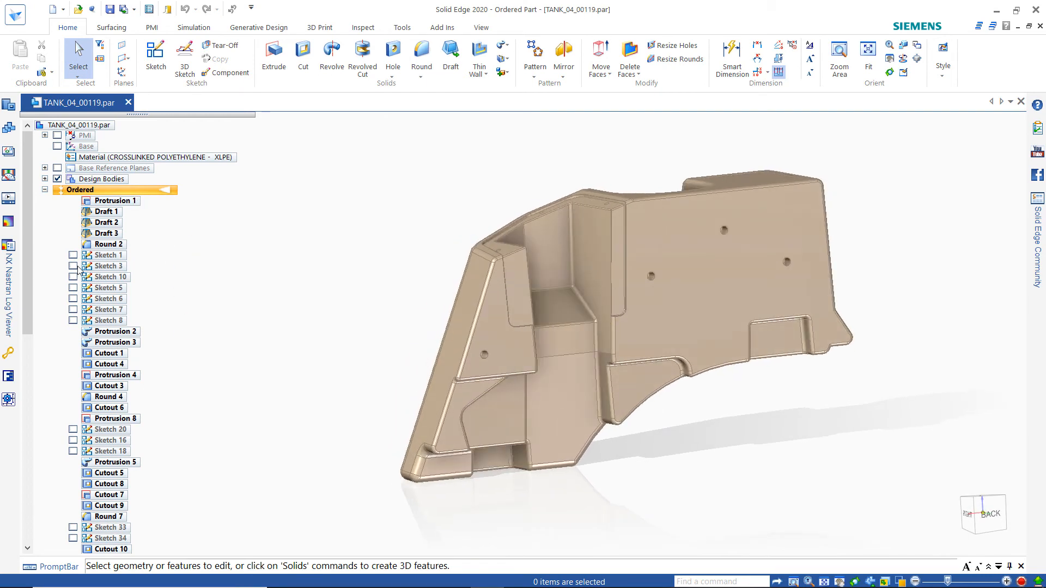
Examine the tank's ordered feature history alongside the model geometry.
left_click_drag(27, 222, 65, 470)
scroll(74, 455, "up", 3)
mouse_move(353, 424)
middle_mouse_down()
mouse_move(315, 378)
mouse_move(283, 367)
middle_mouse_up()
mouse_move(395, 331)
middle_mouse_down()
mouse_move(443, 365)
mouse_move(430, 357)
middle_mouse_up()
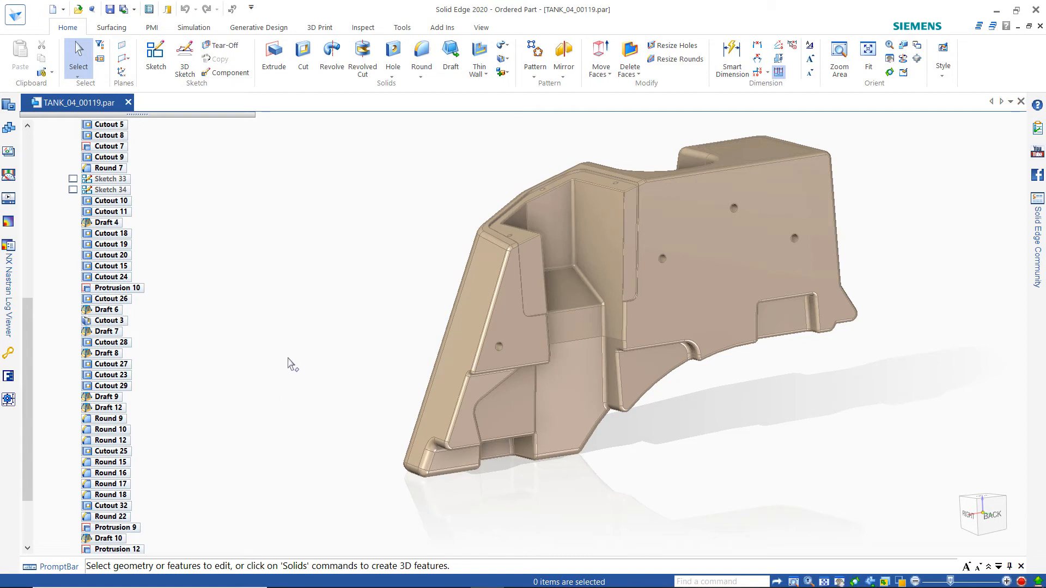
mouse_move(26, 355)
left_mouse_down()
mouse_move(39, 193)
mouse_move(43, 256)
mouse_move(131, 328)
left_mouse_up()
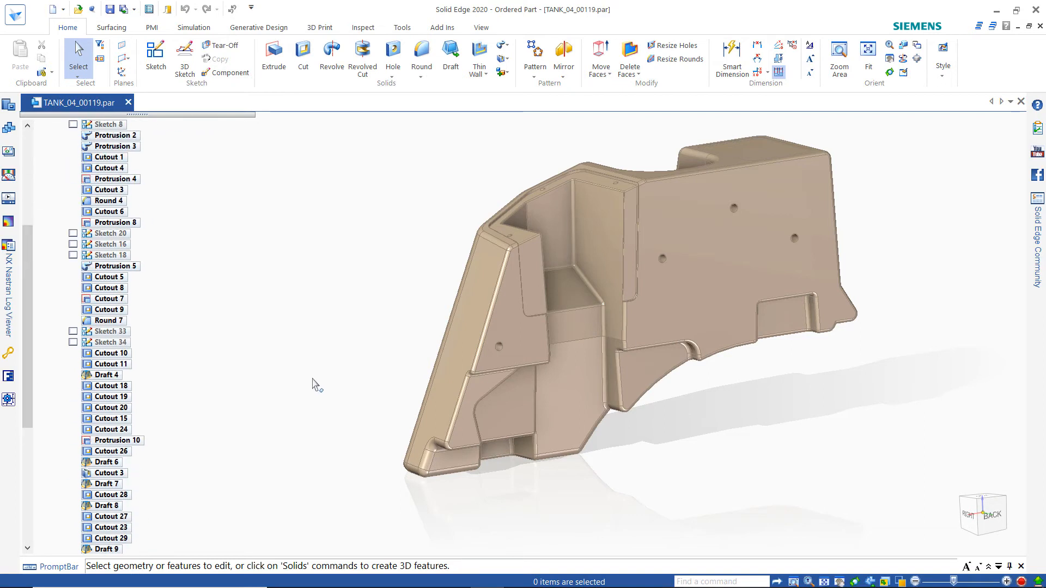
Open the definition of Protrusion 10 on the tank for editing and exit without making changes.
right_click(445, 387)
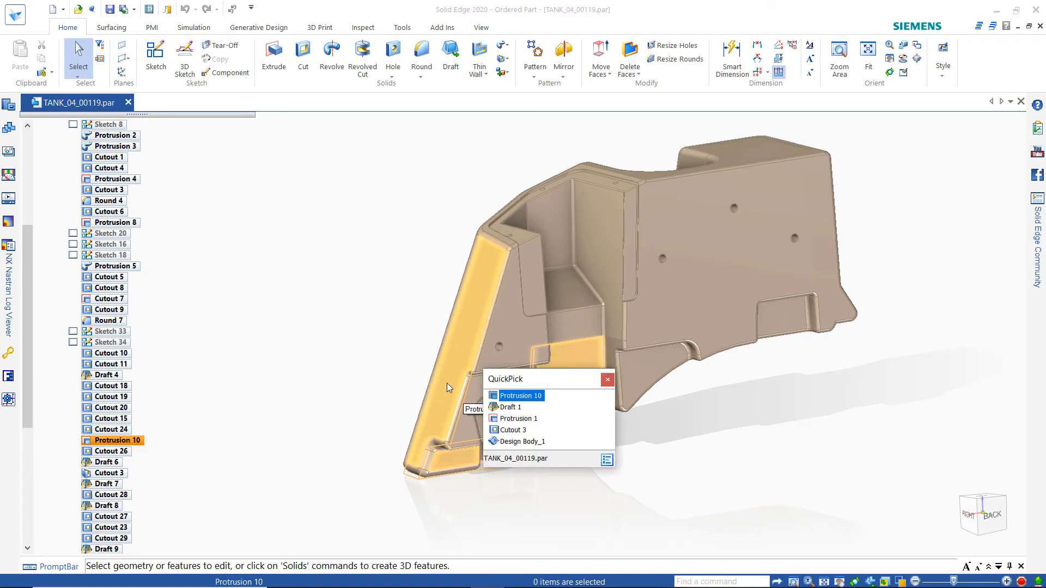
left_click(507, 399)
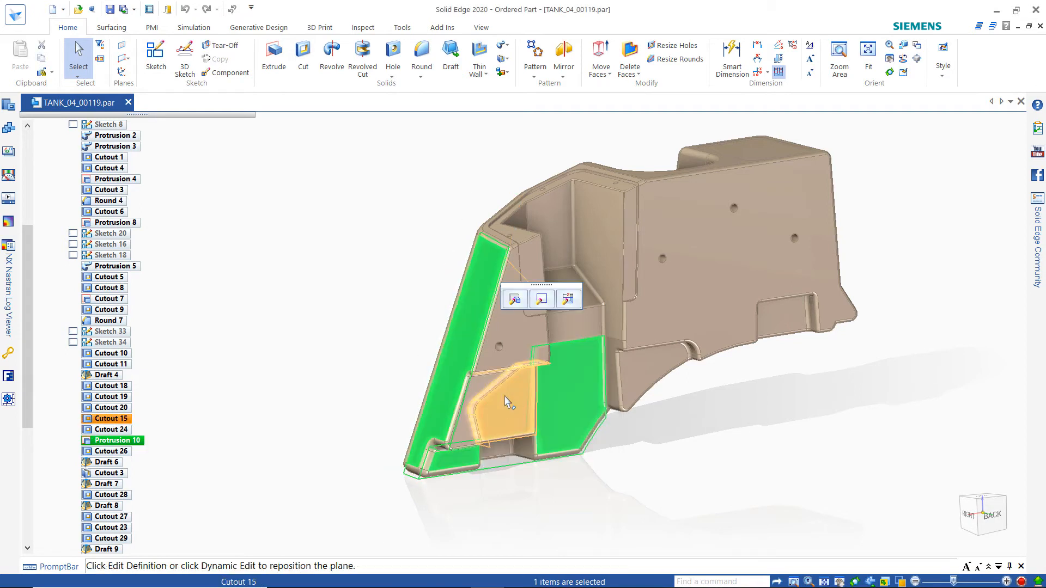
left_click(515, 301)
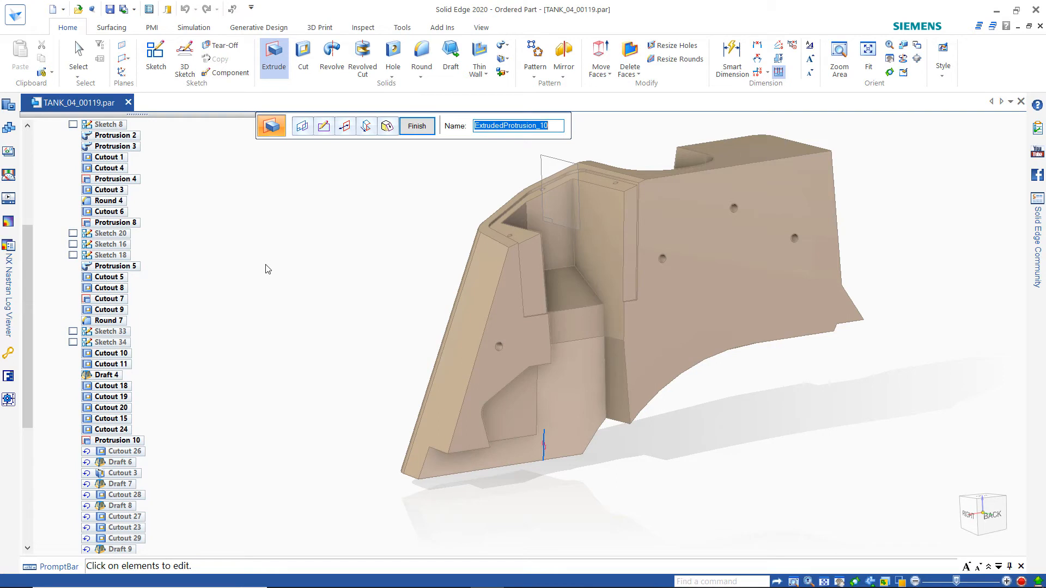
key("Escape")
left_click(266, 366)
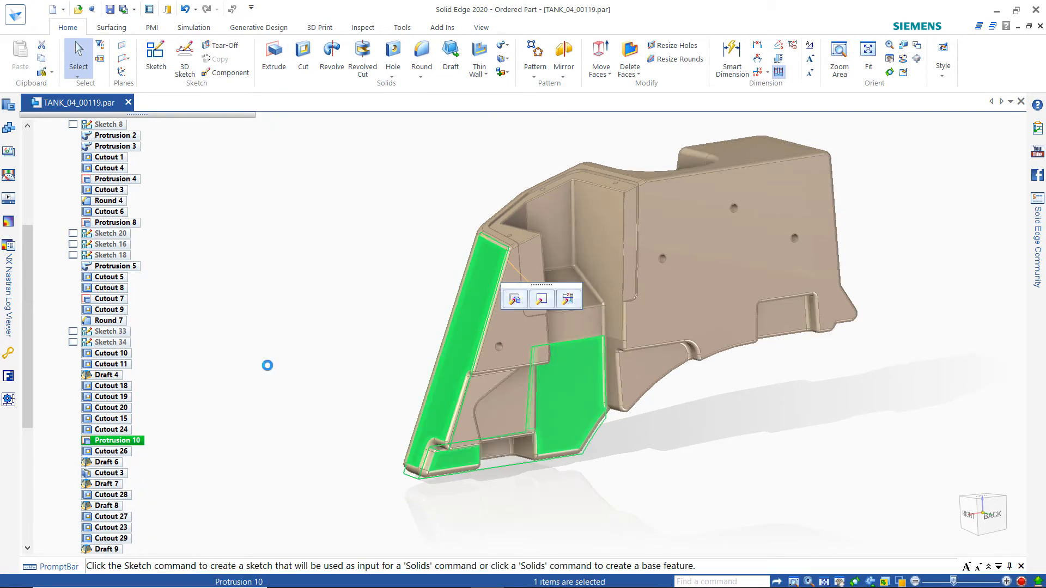
Open the profile sketch of Protrusion 1, the tank's base feature, for editing.
right_click(435, 417)
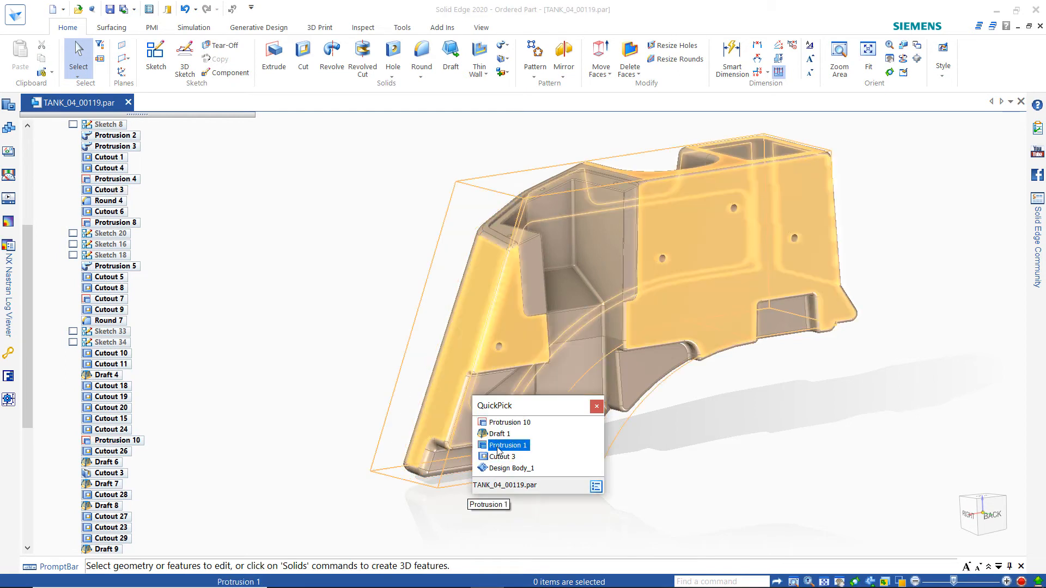
left_click(497, 447)
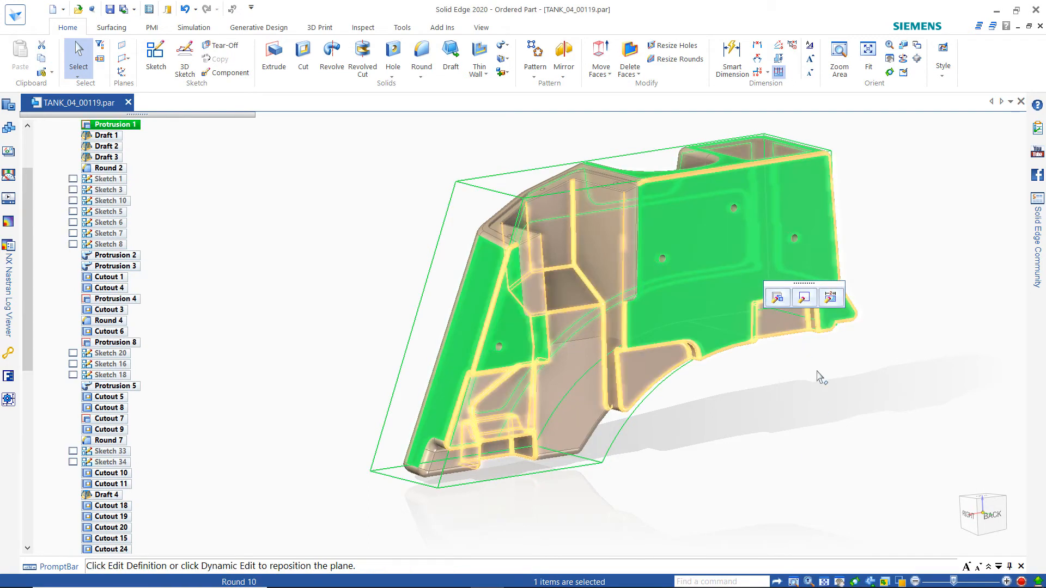
left_click(804, 299)
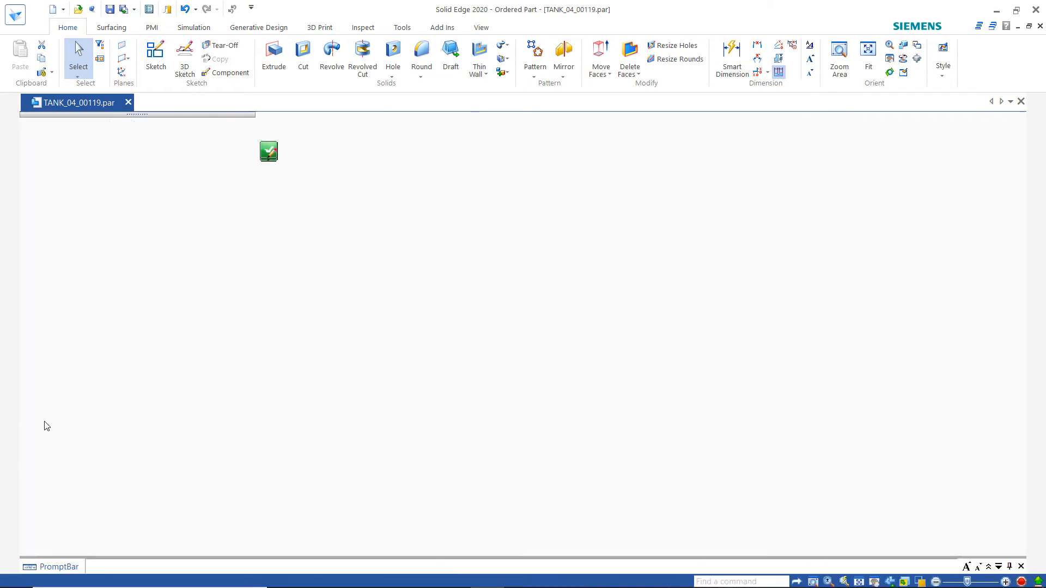
scroll(30, 338, "up", 3)
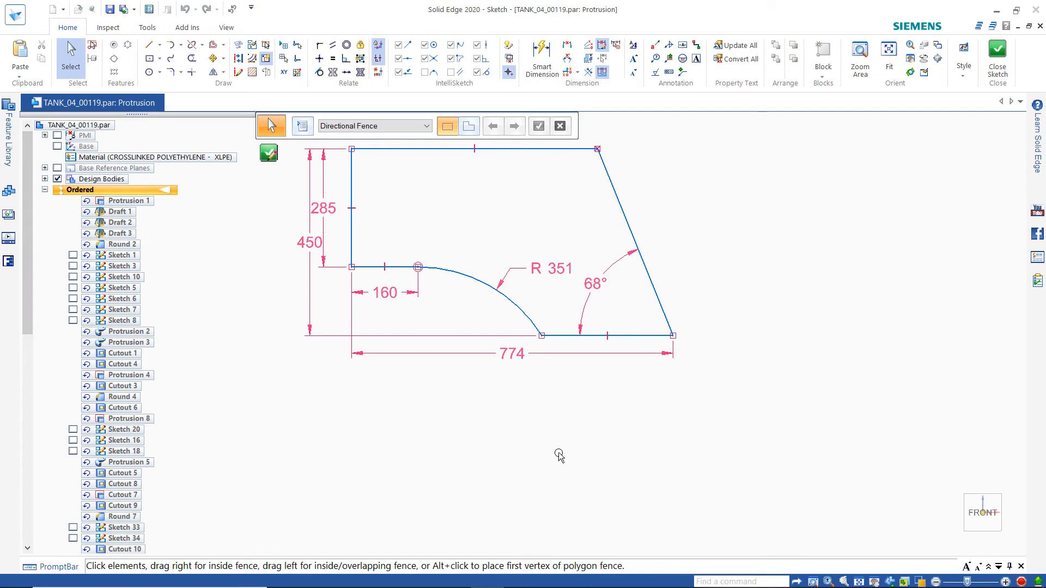
Set the angle between the profile's slanted end line and its base line to 83° and return to the updated tank model.
left_click(593, 286)
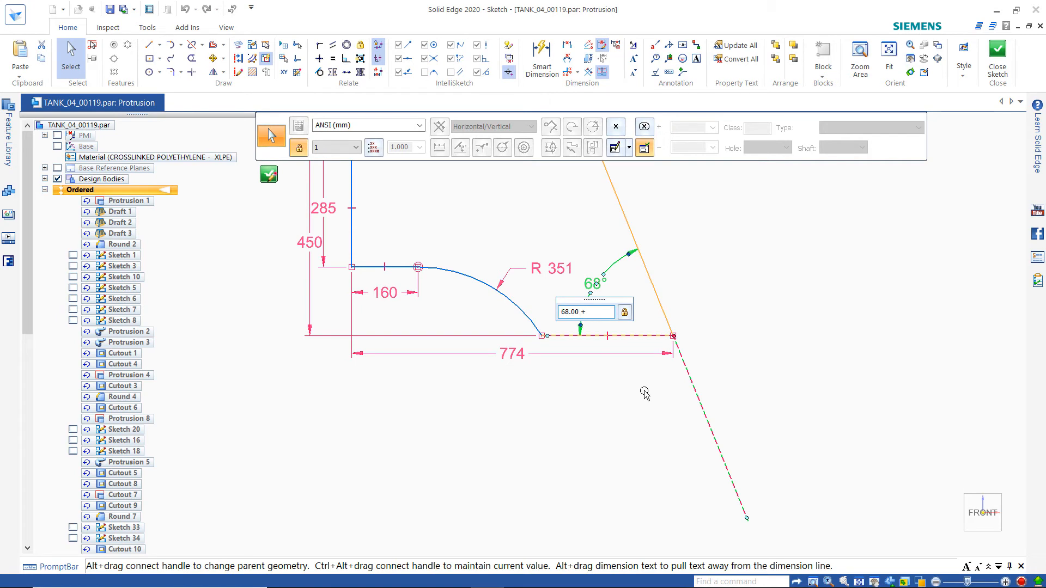
type("+15")
key("Return")
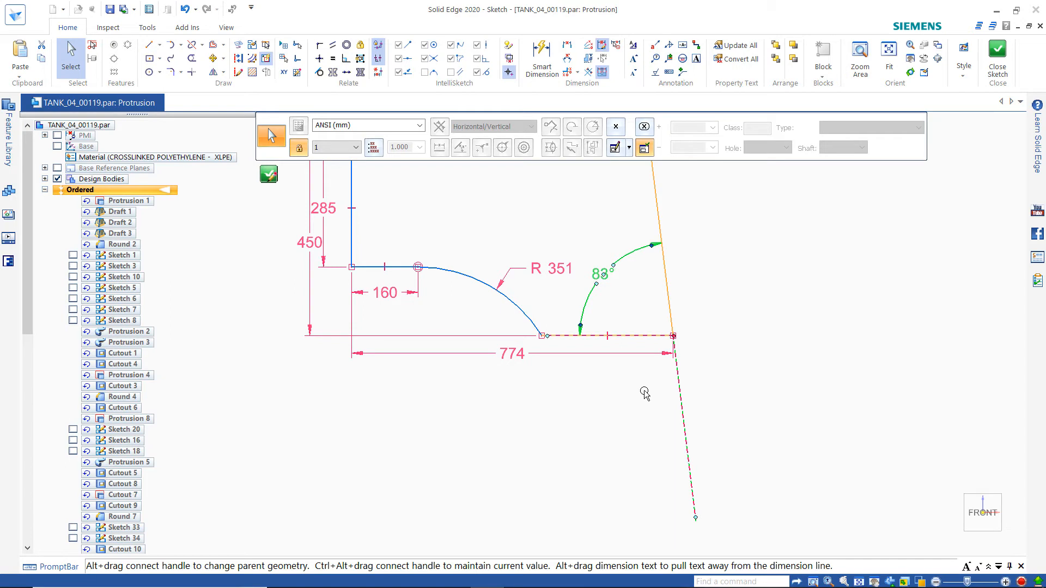
key("Escape")
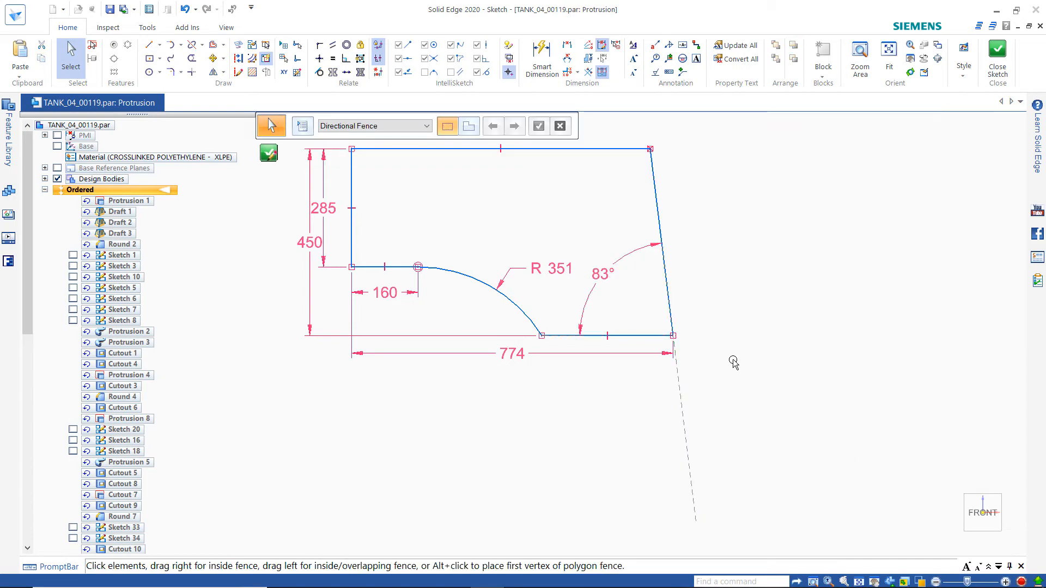
left_click(269, 156)
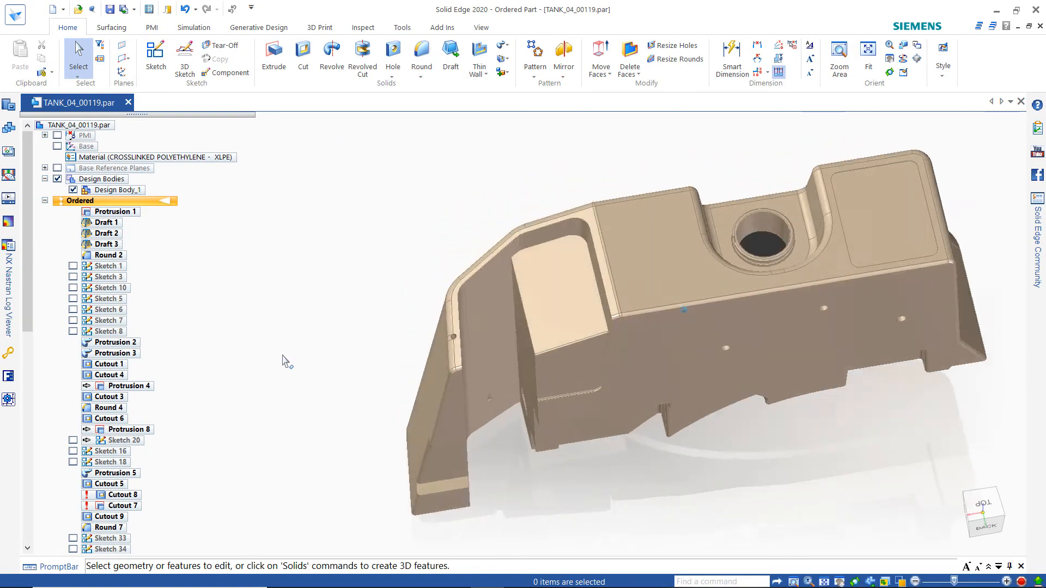
left_click_drag(28, 286, 73, 275)
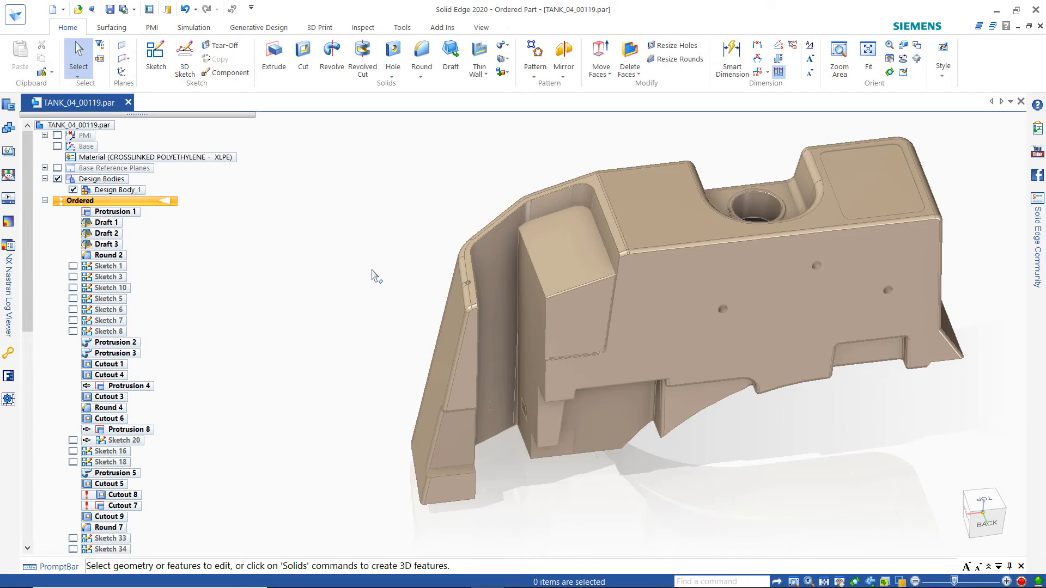
mouse_move(356, 347)
middle_mouse_down()
mouse_move(371, 285)
mouse_move(289, 306)
mouse_move(347, 277)
mouse_move(451, 278)
mouse_move(432, 315)
mouse_move(347, 341)
middle_mouse_up()
mouse_move(344, 377)
middle_mouse_down()
mouse_move(583, 478)
mouse_move(545, 478)
mouse_move(367, 434)
mouse_move(290, 294)
mouse_move(306, 301)
mouse_move(305, 385)
mouse_move(315, 388)
mouse_move(292, 309)
mouse_move(303, 300)
mouse_move(296, 292)
mouse_move(289, 307)
middle_mouse_up()
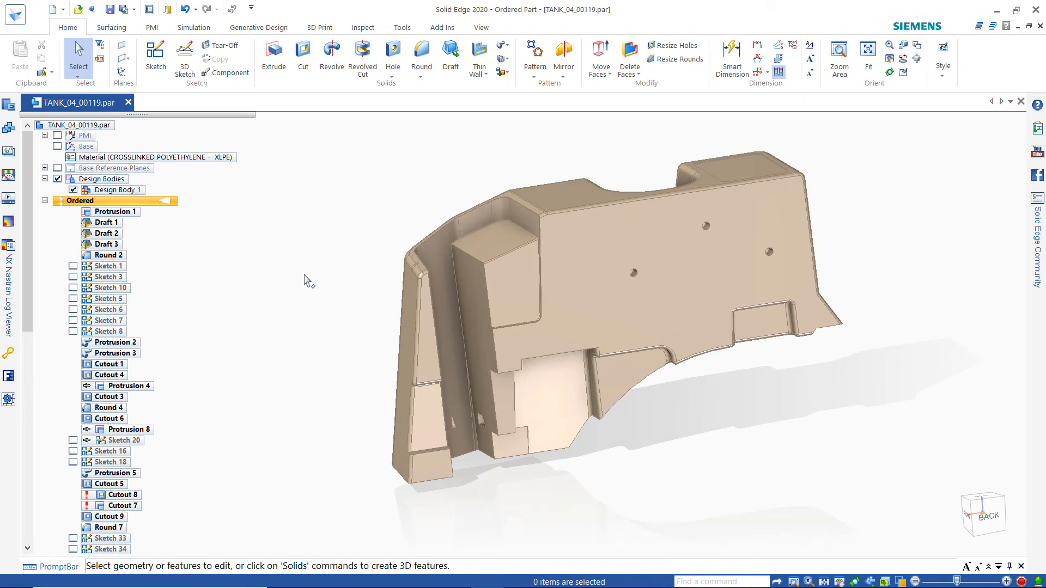
Close the tank part without saving and reopen TANK_04_00119.par.
left_click(128, 103)
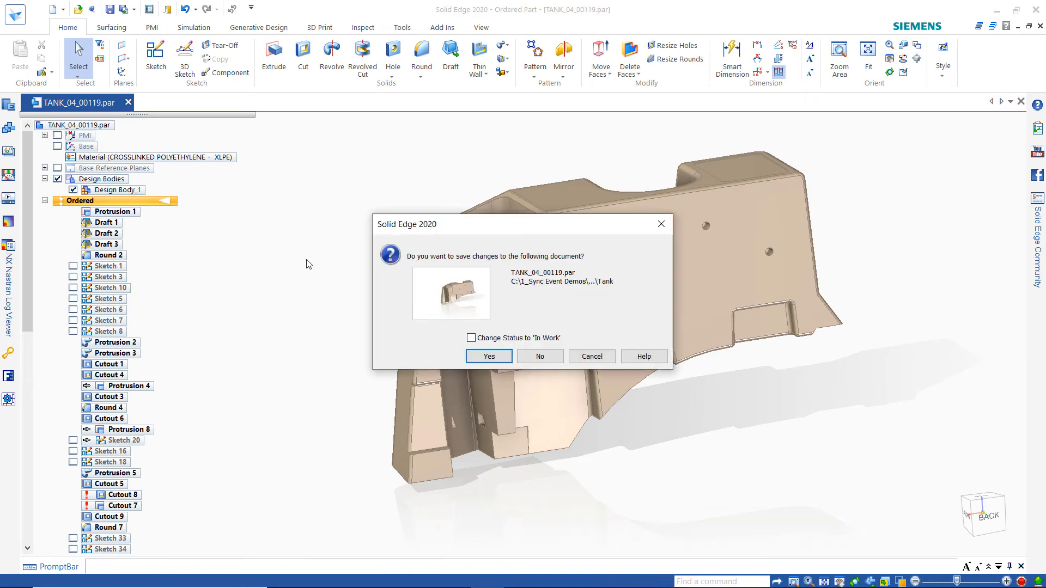
left_click(539, 356)
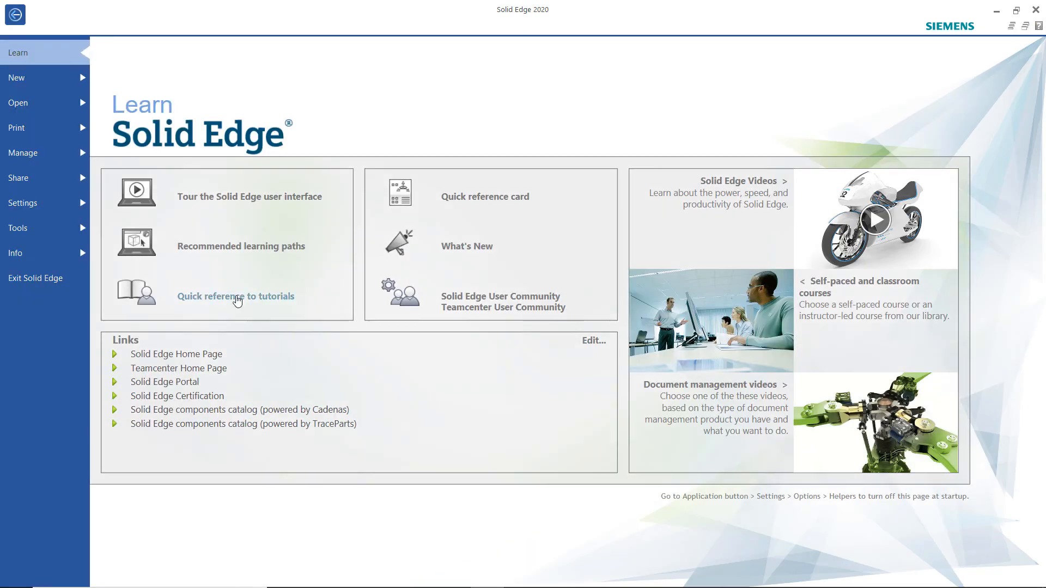
left_click(32, 104)
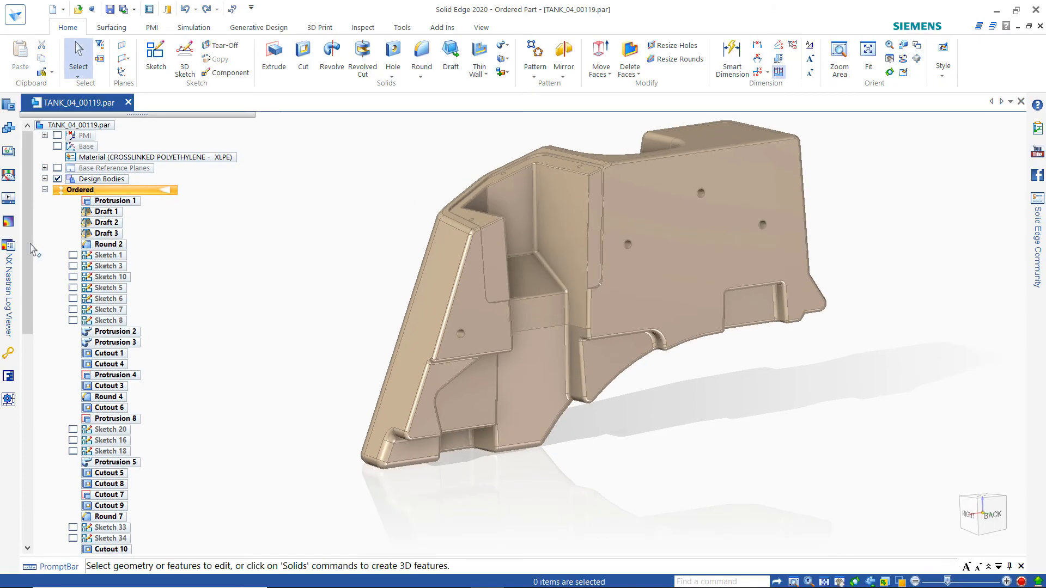
Move the ordered features up to Replace Face 1 to synchronous and activate the Synchronous environment.
left_click_drag(27, 271, 38, 539)
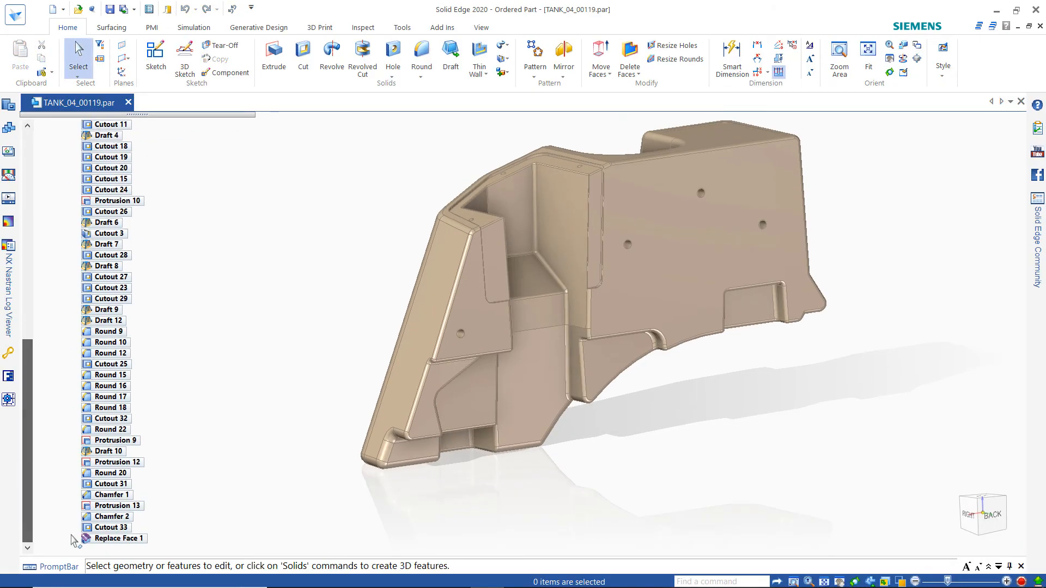
left_click(98, 539)
right_click(97, 539)
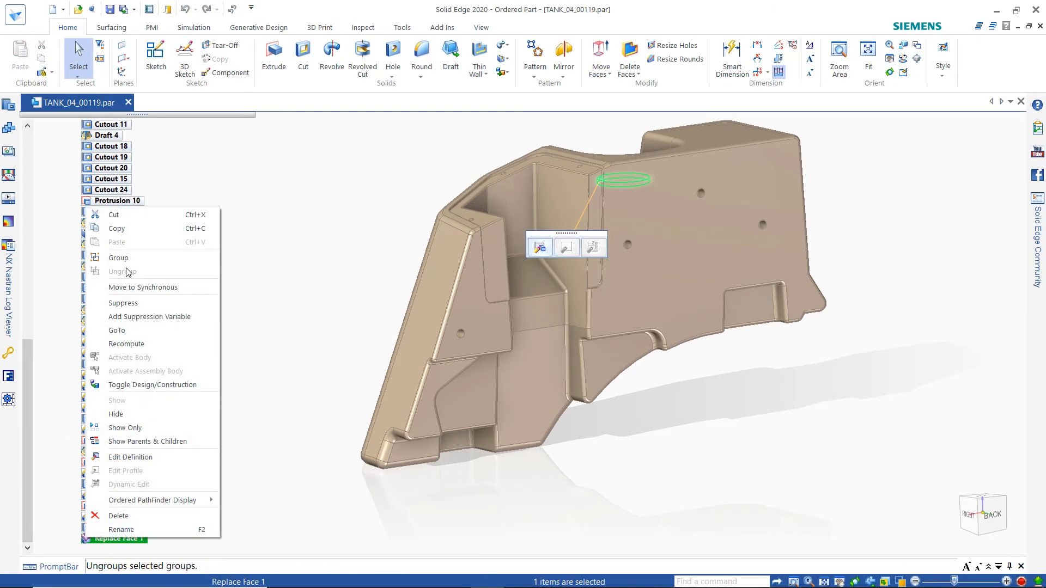
left_click(124, 287)
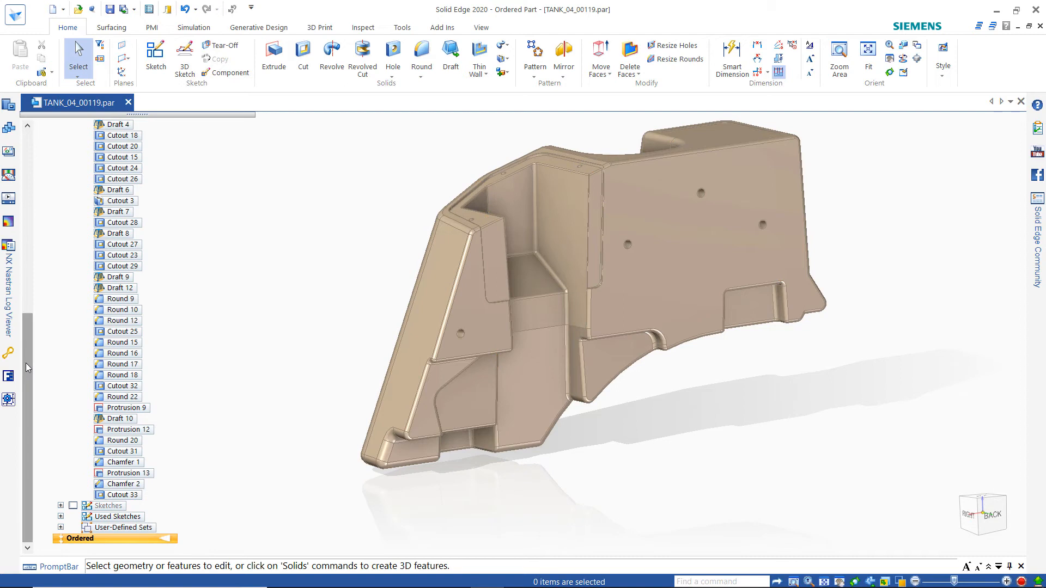
scroll(50, 362, "up", 10)
left_click(71, 191)
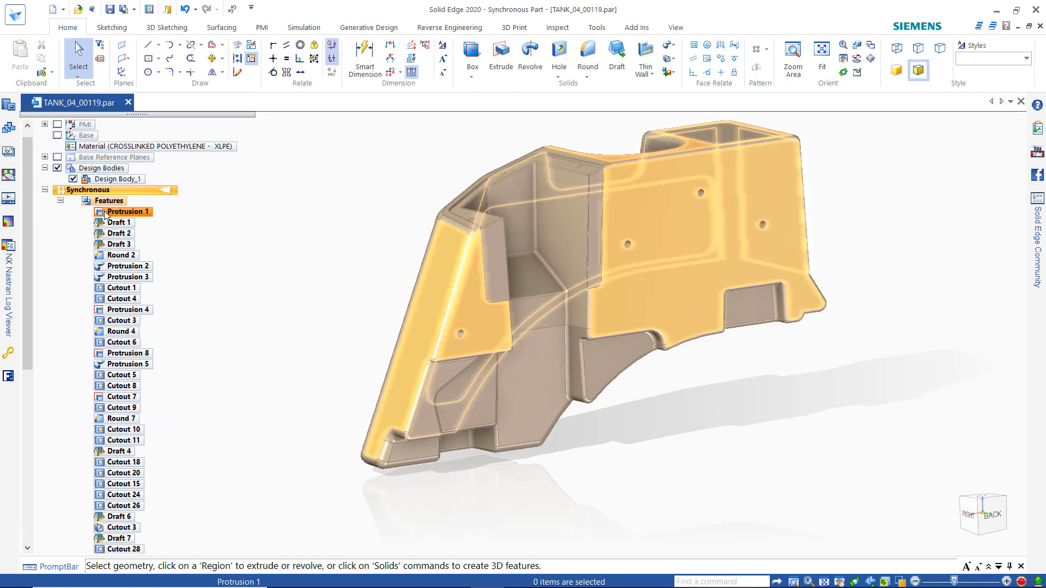
Reorder Protrusion 1 so that it follows Cutout 26 among the synchronous features.
left_click(104, 212)
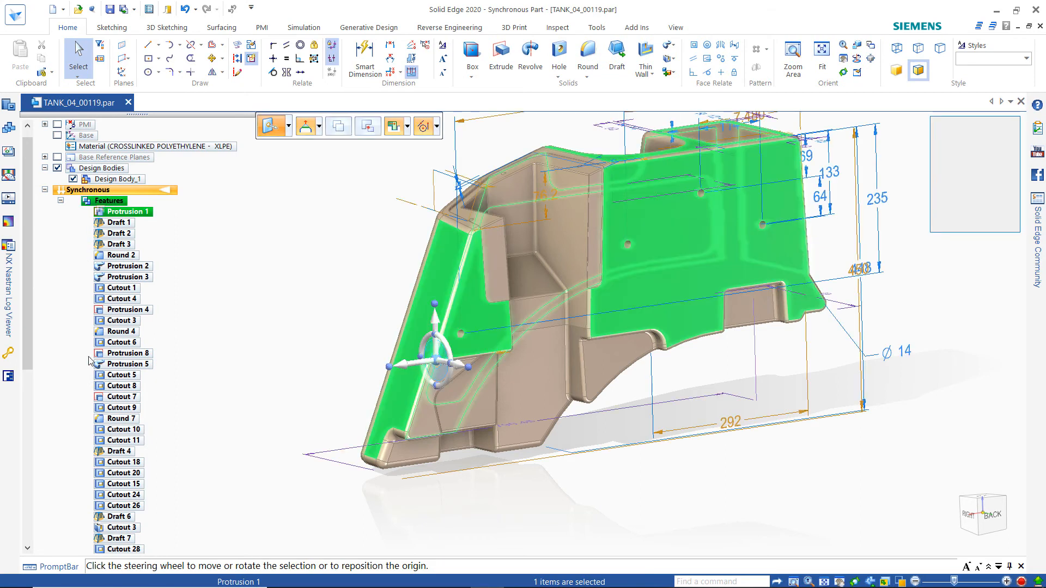
left_click_drag(98, 375, 98, 380)
left_click_drag(101, 491, 112, 507)
key("Escape")
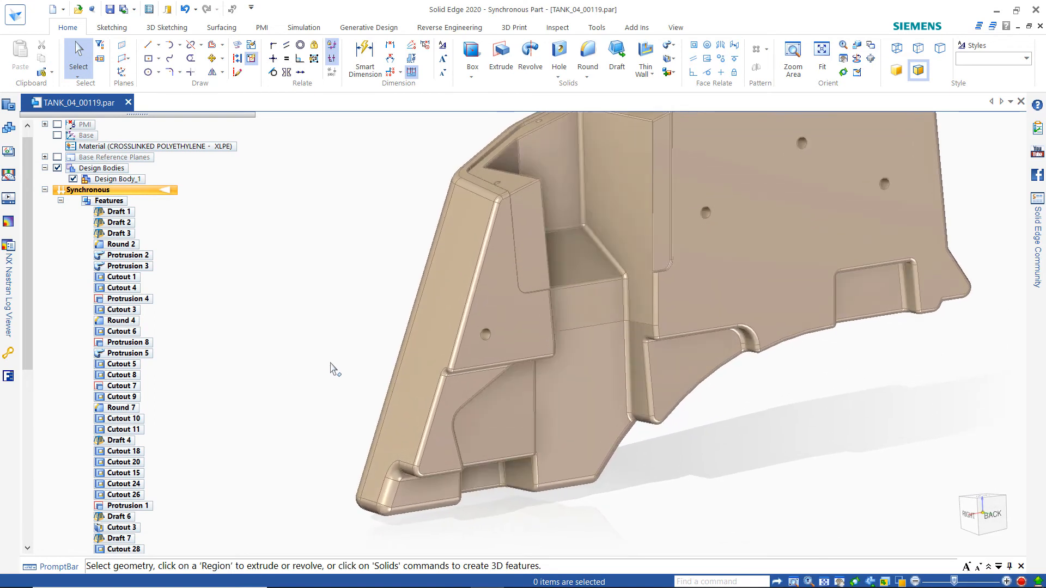
Rotate the tank's slanted end face by -15° about its bottom edge, using the steering wheel placed there.
left_click(428, 372)
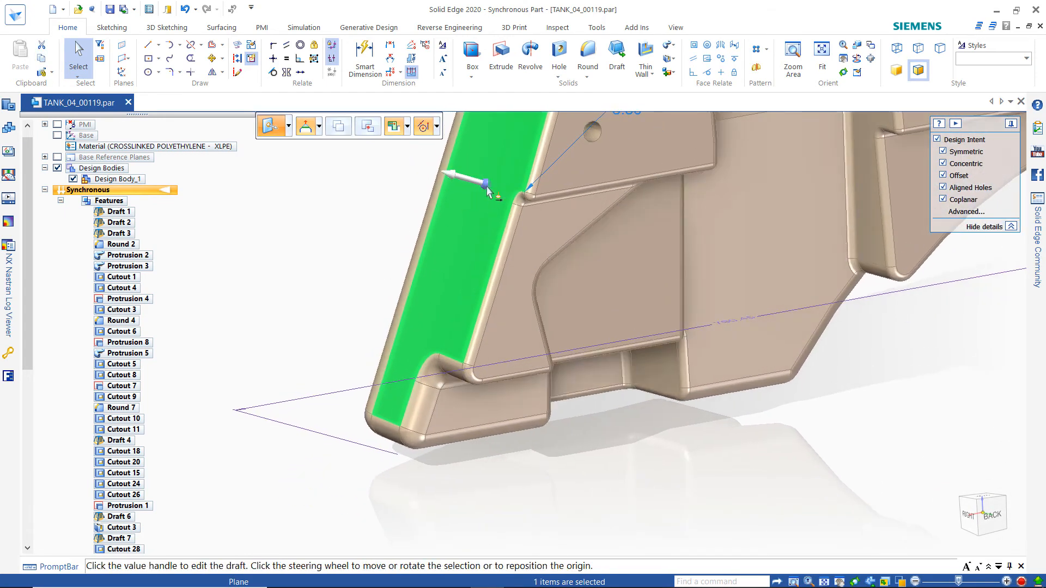
left_click(490, 188)
left_click(282, 491)
left_click(281, 492)
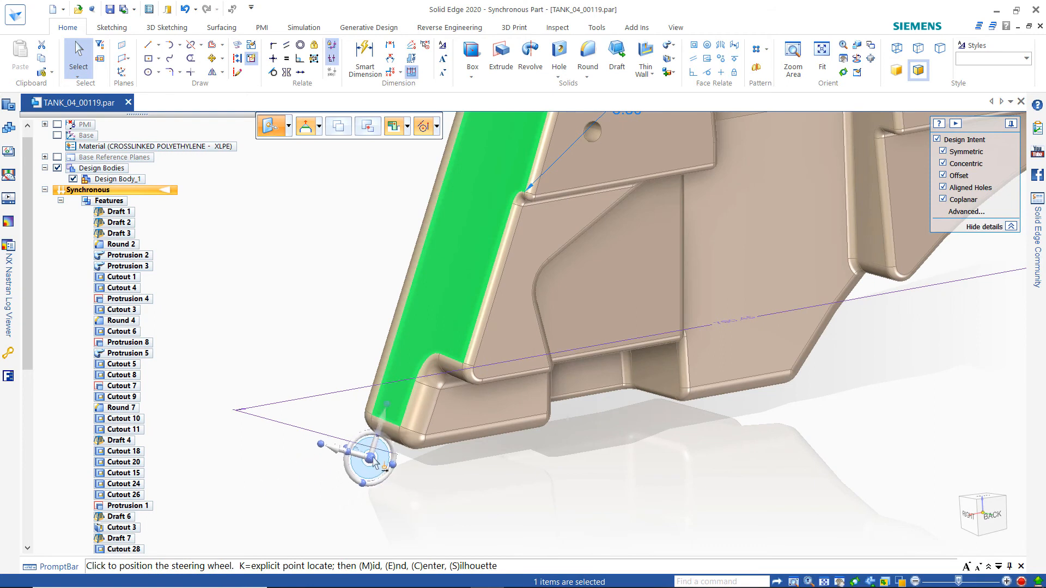
left_click(384, 434)
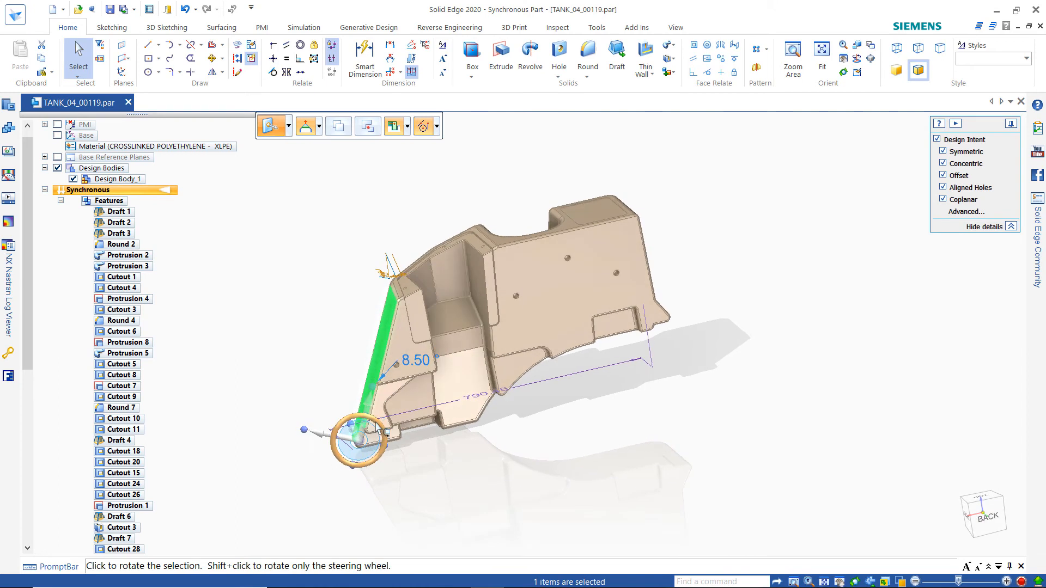
left_click(384, 432)
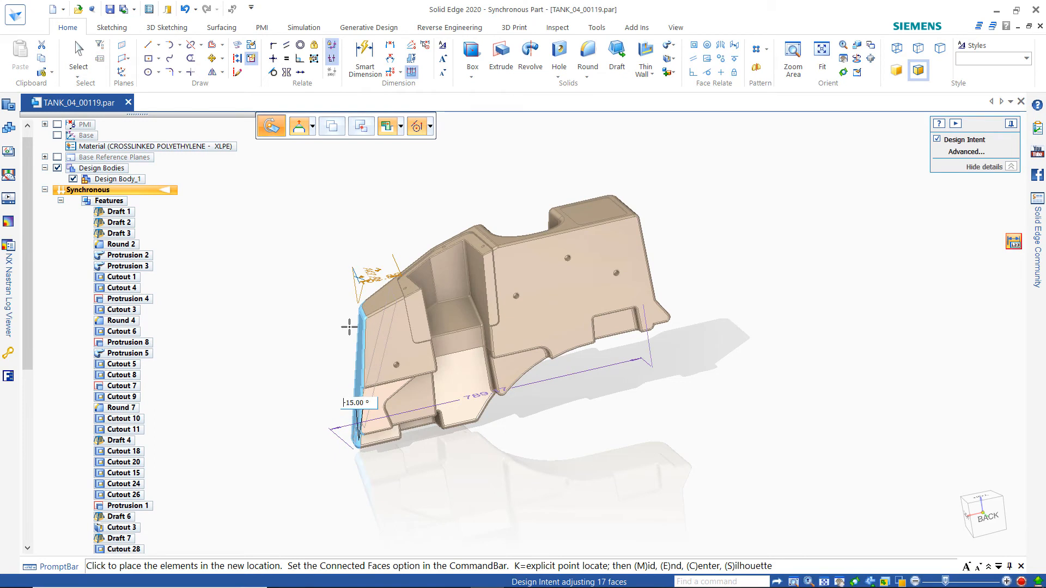
type("-15")
key("Return")
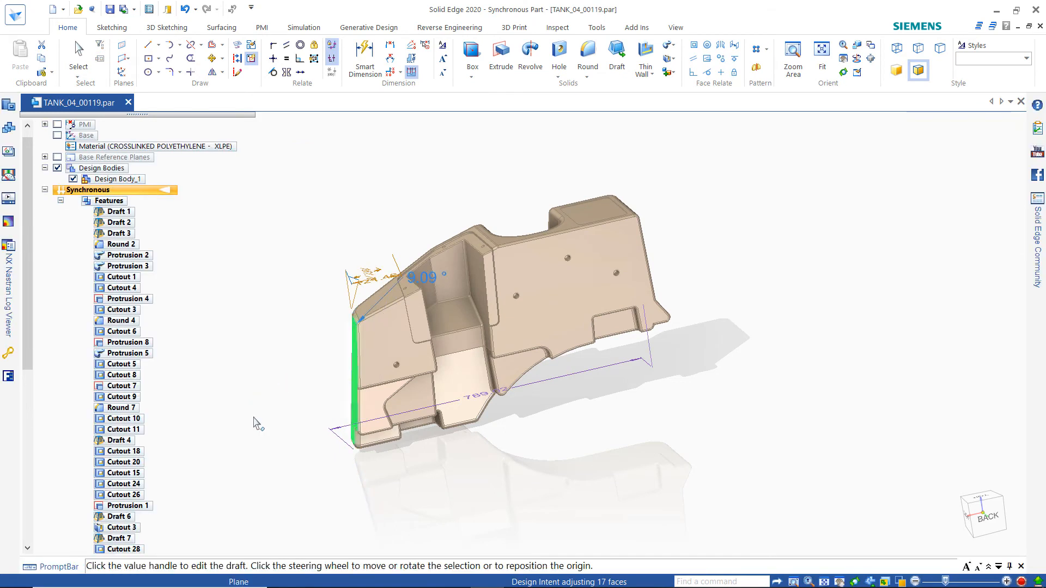
key("Escape")
Deepen the Cutout 27 pocket by moving its floor face 50 mm with the Coplanar design intent turned off.
middle_click_drag(434, 483, 737, 256)
left_click(734, 254)
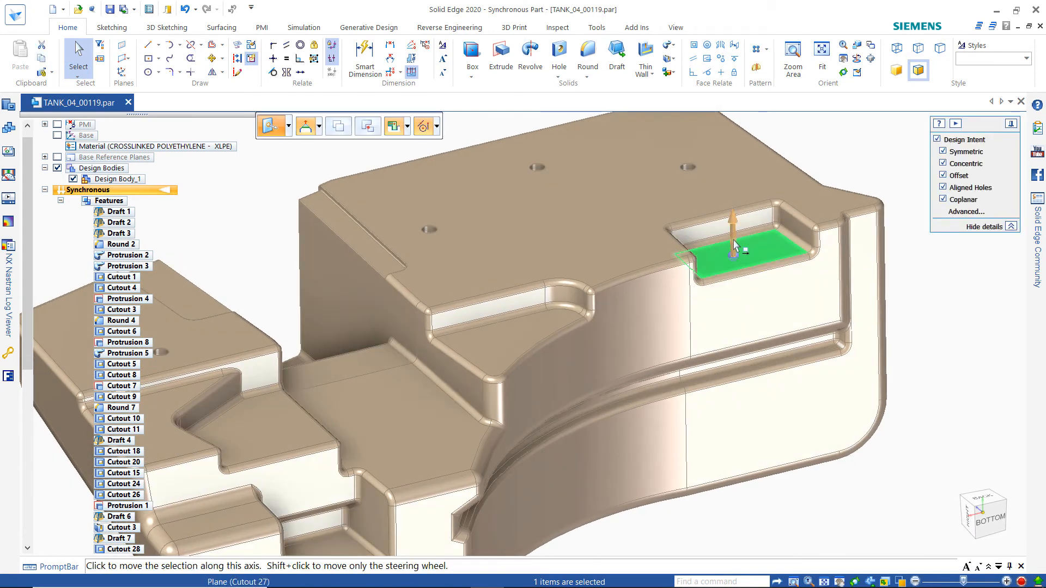
left_click(733, 246)
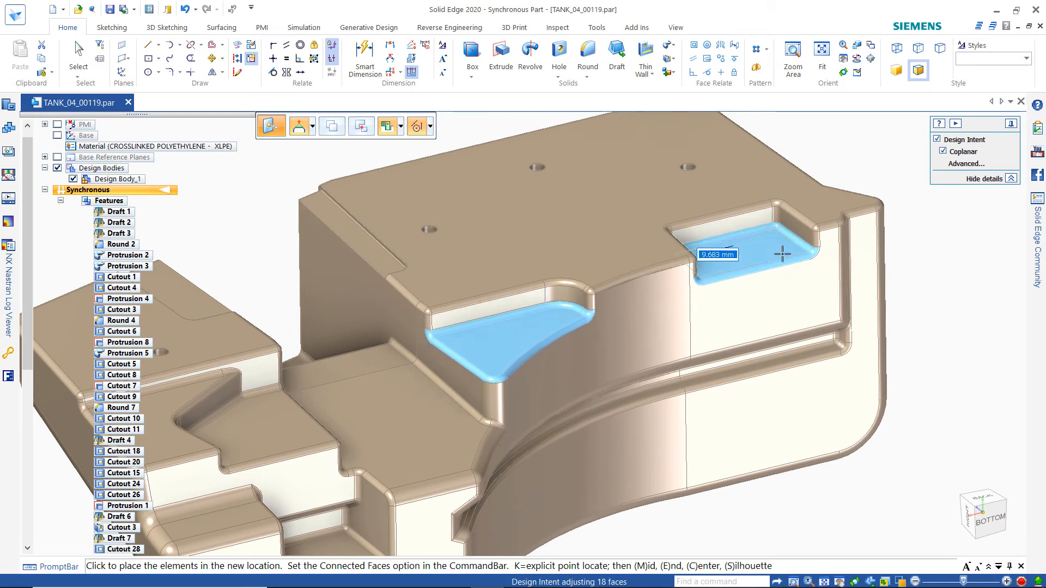
left_click(943, 152)
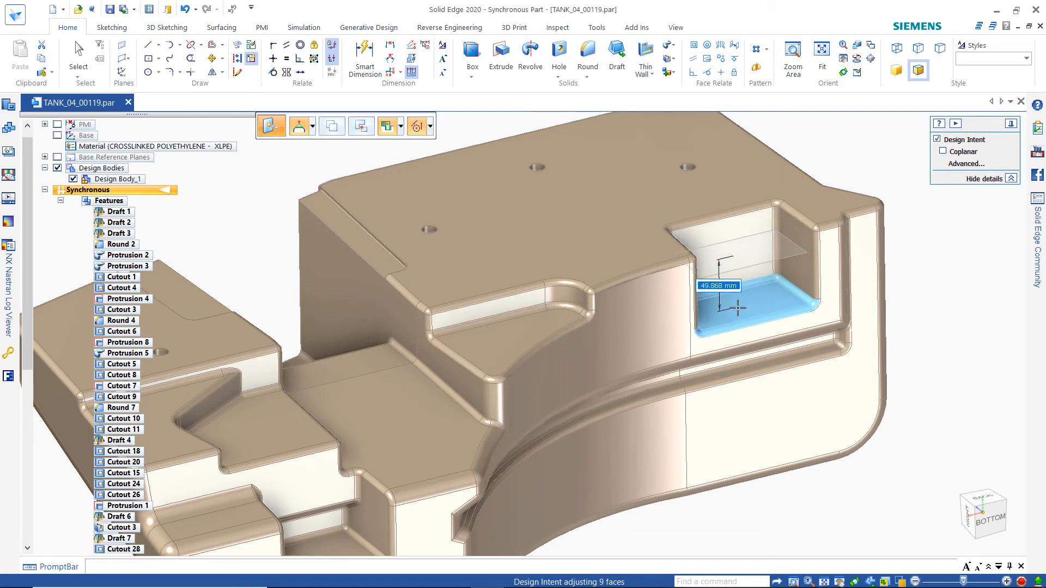
type("50")
key("Return")
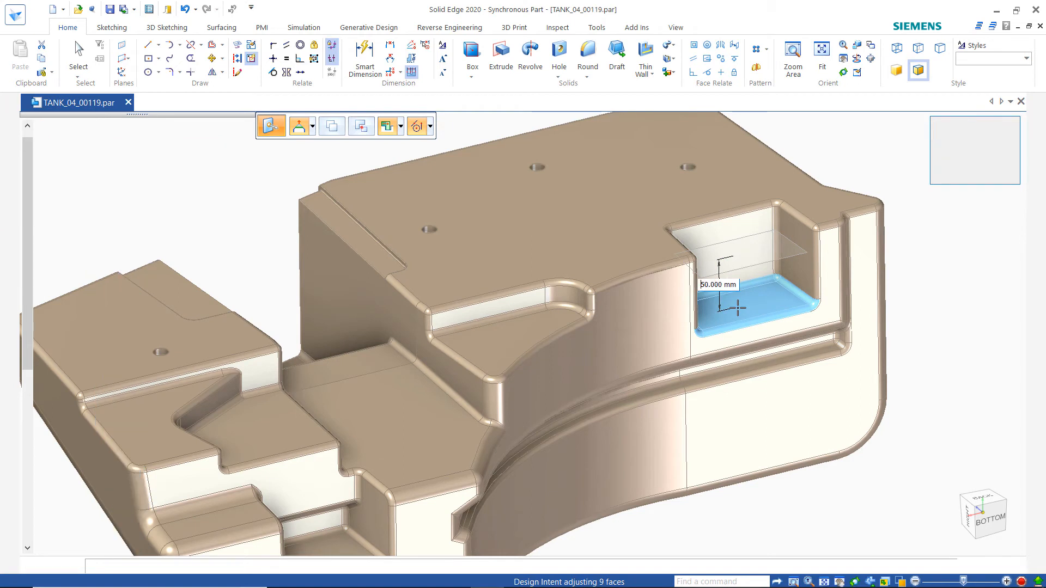
key("Escape")
Make the angled side face of the upper recess coplanar with the side face of the lower corner pocket.
mouse_move(920, 374)
middle_mouse_down()
mouse_move(420, 425)
mouse_move(257, 319)
mouse_move(376, 213)
mouse_move(397, 354)
mouse_move(397, 253)
mouse_move(392, 402)
mouse_move(376, 402)
middle_mouse_up()
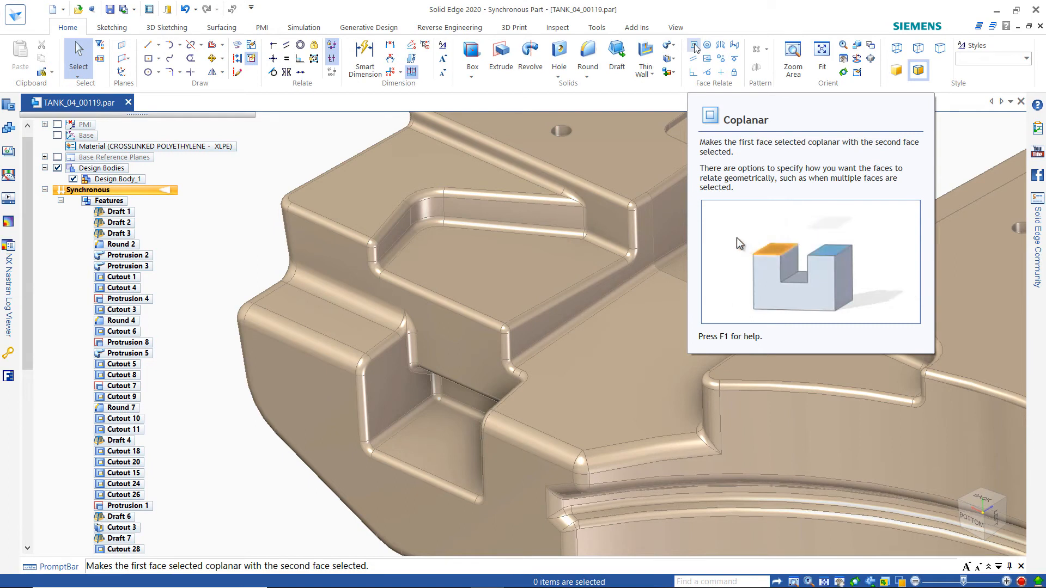
left_click(695, 46)
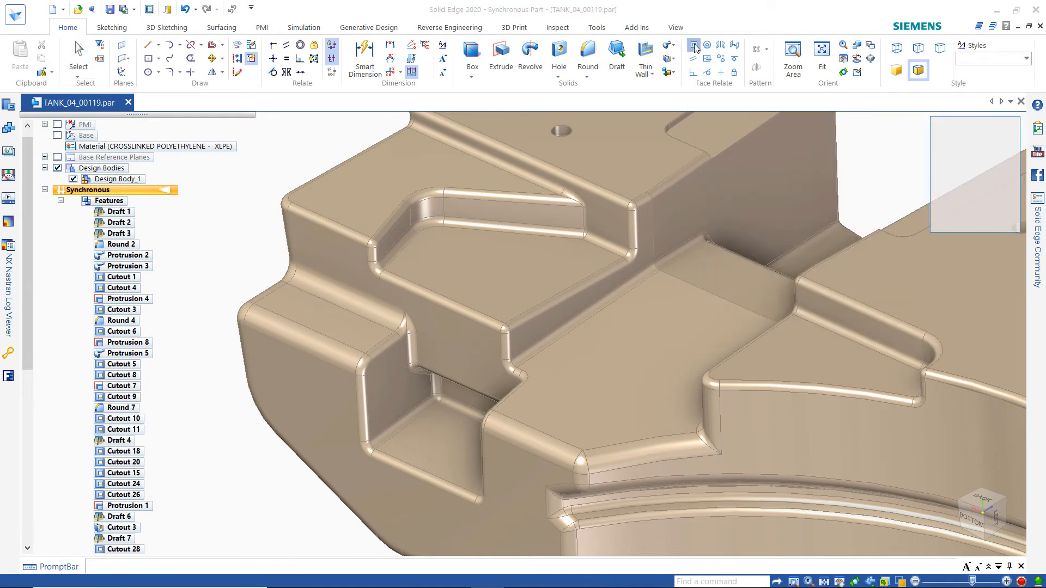
left_click(399, 234)
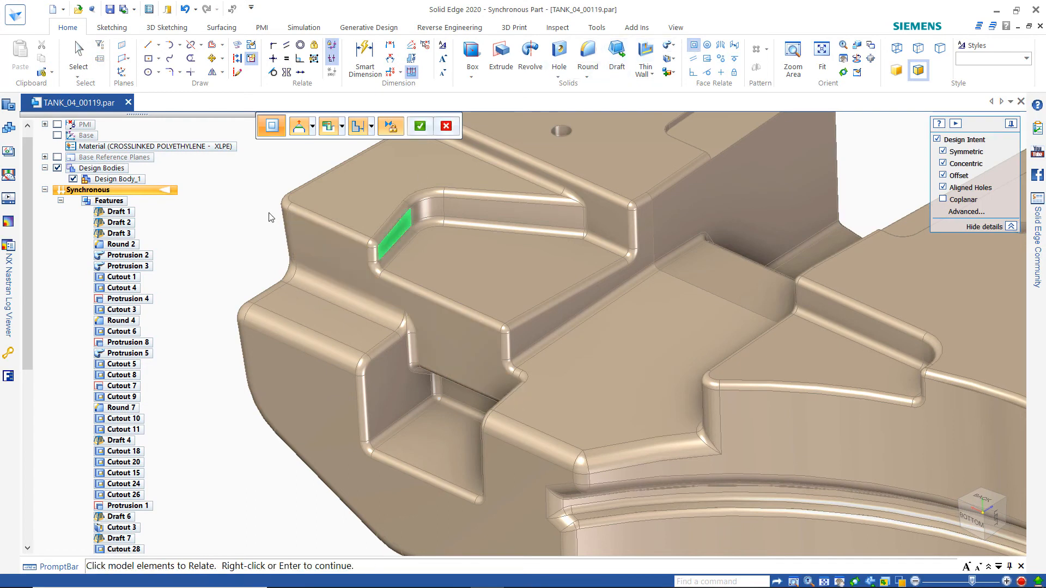
left_click(419, 126)
left_click(391, 384)
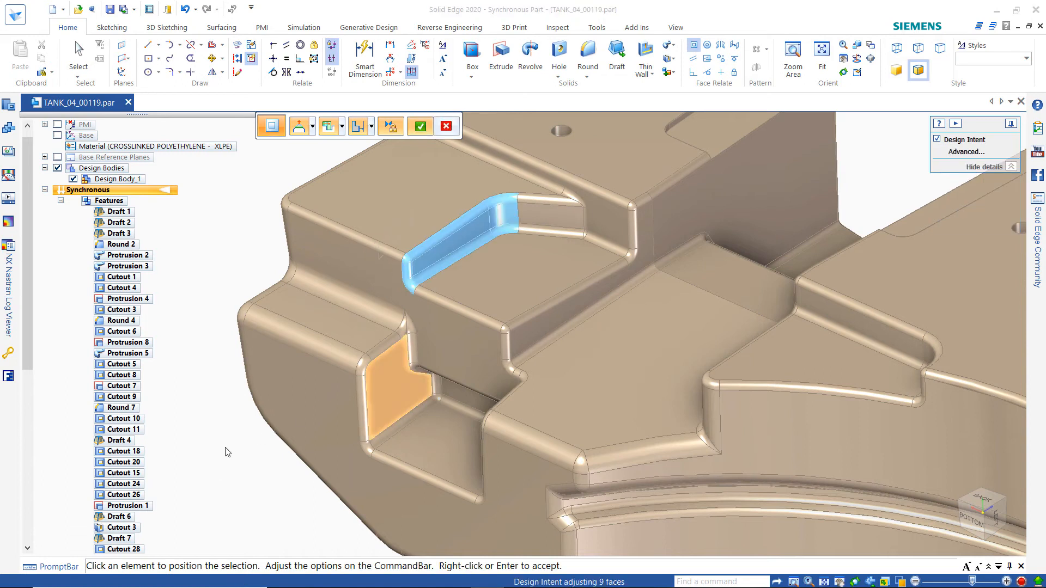
right_click(210, 444)
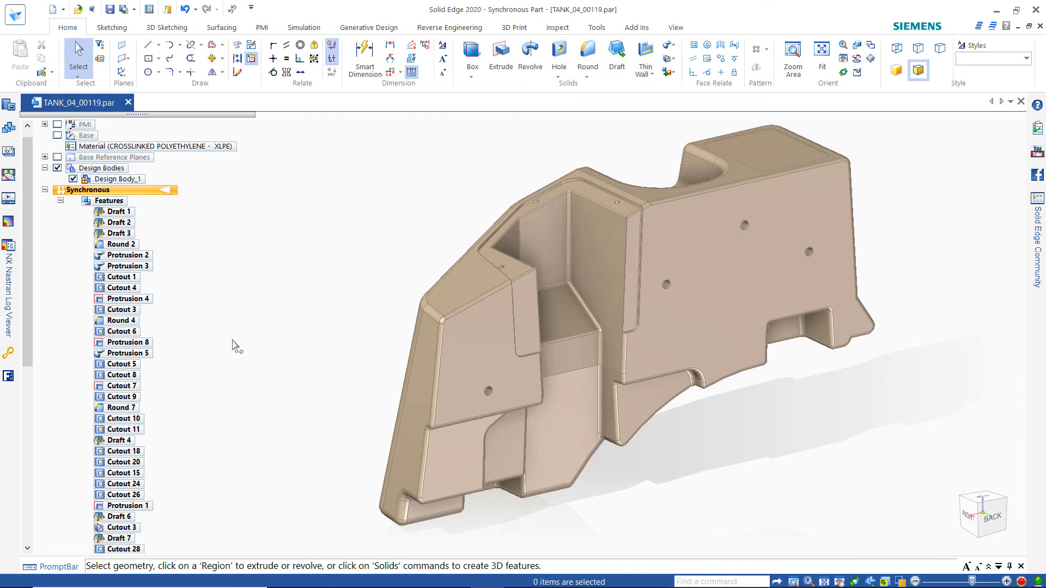
Close the tank part and discard its changes.
left_click(129, 102)
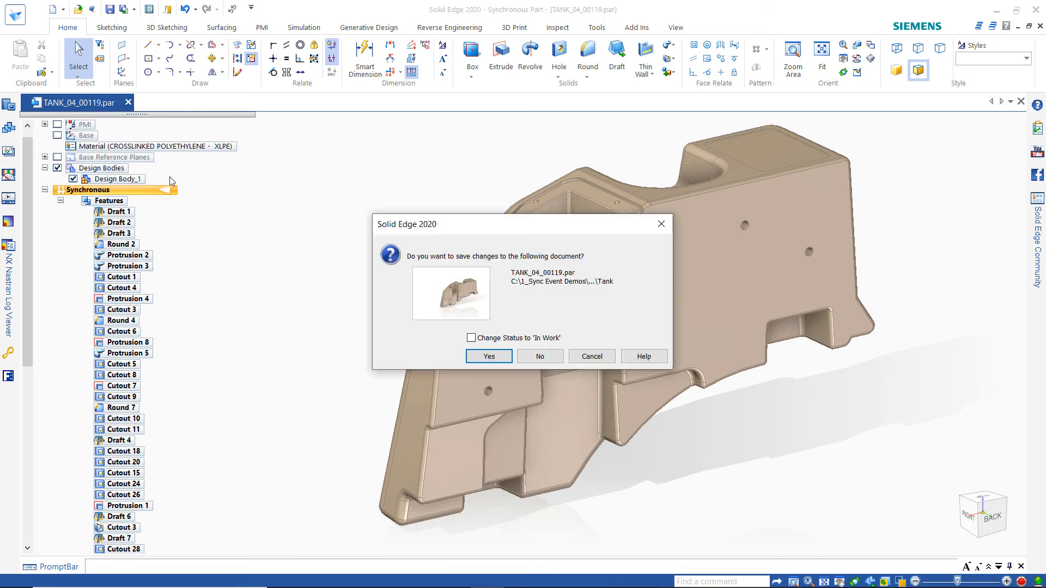
left_click(548, 361)
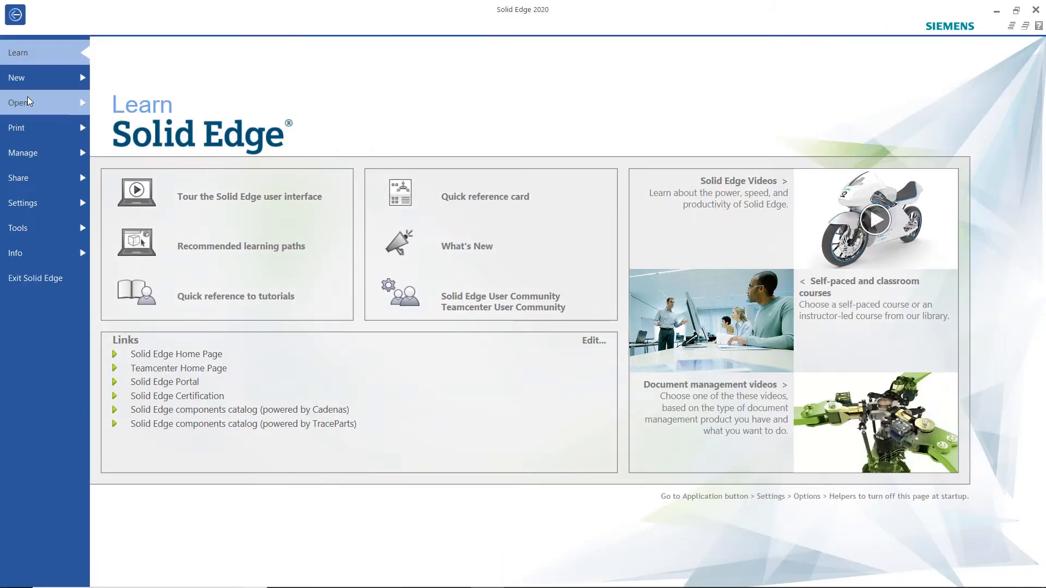
Create a new ANSI Metric Part document and show its base reference planes.
left_click(24, 80)
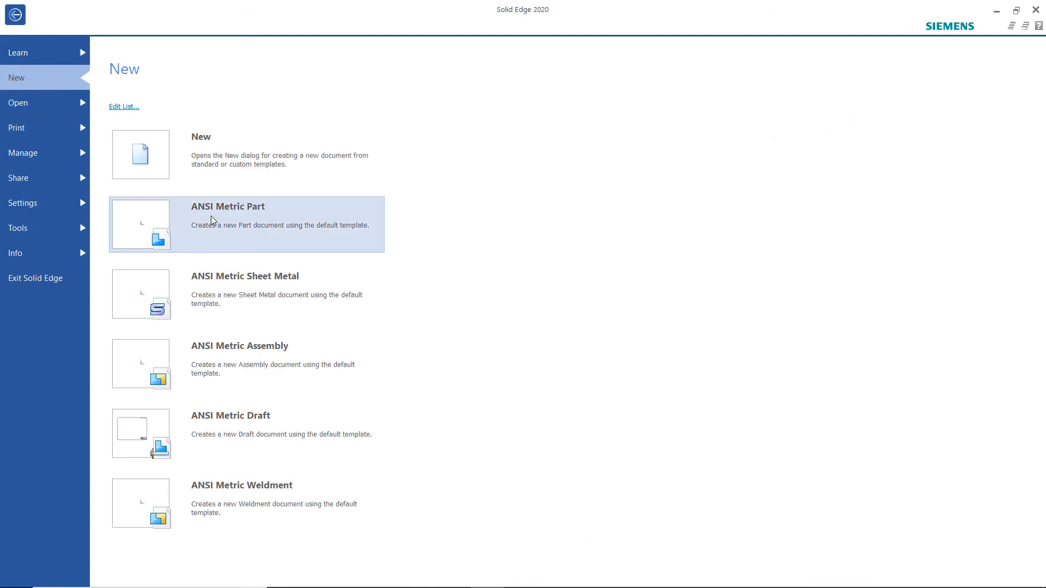
mouse_move(212, 220)
left_click(180, 242)
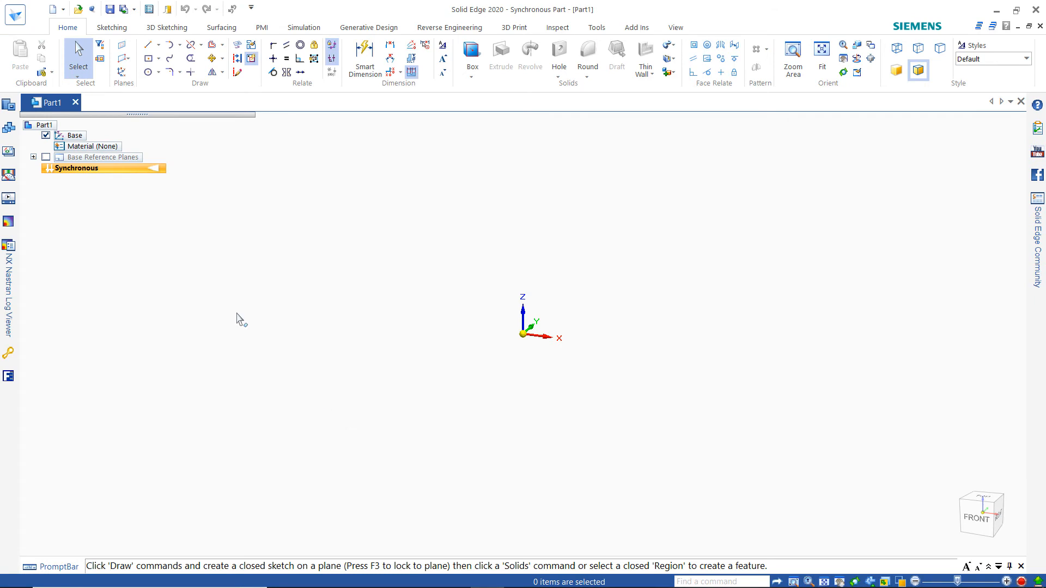
left_click(45, 157)
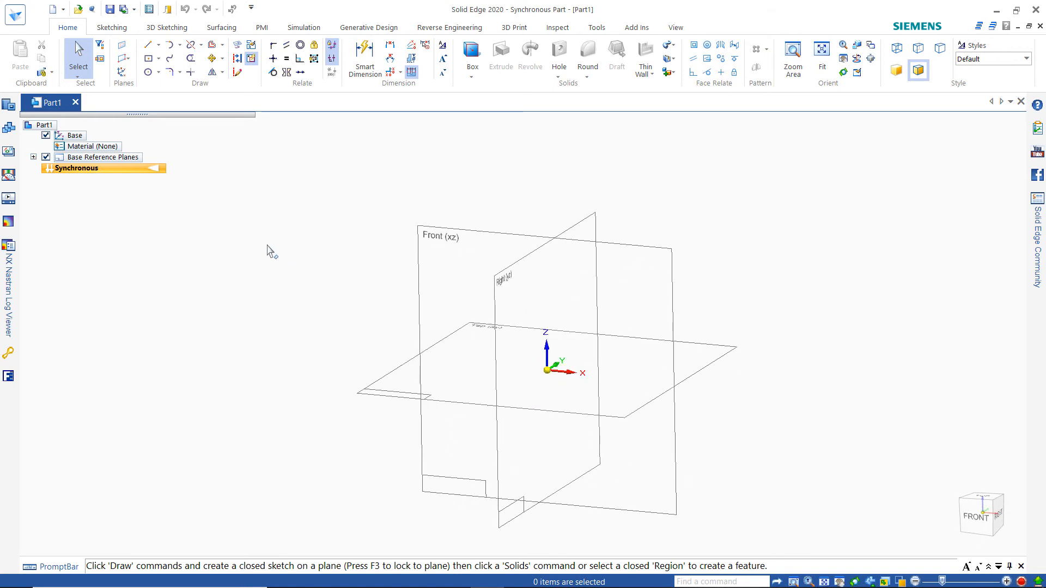
Sketch a 250 by 50 mm rectangle centred on the origin on the Front (xz) plane, and hide the base reference planes.
left_click(149, 60)
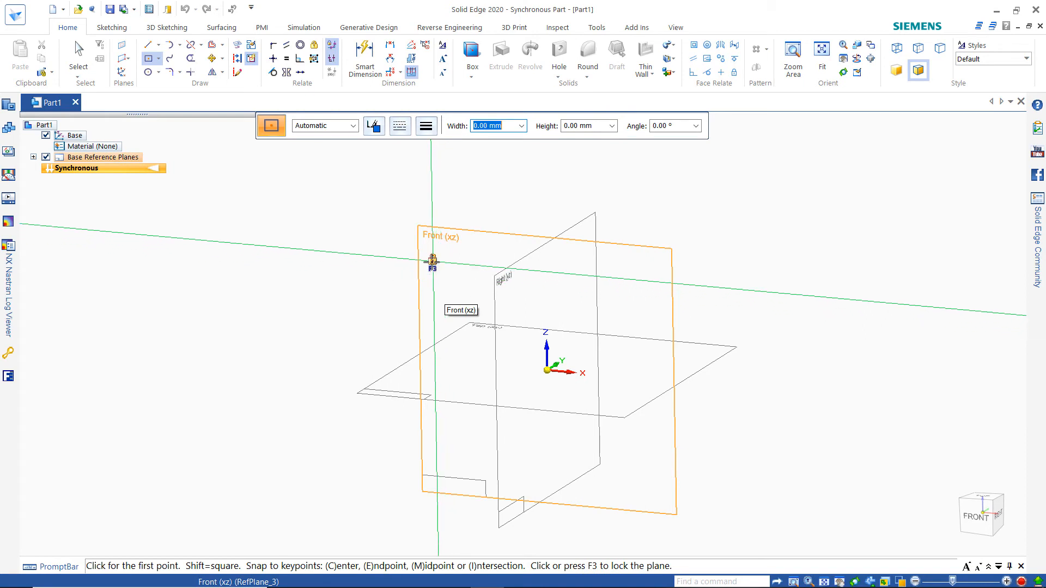
left_click(432, 262)
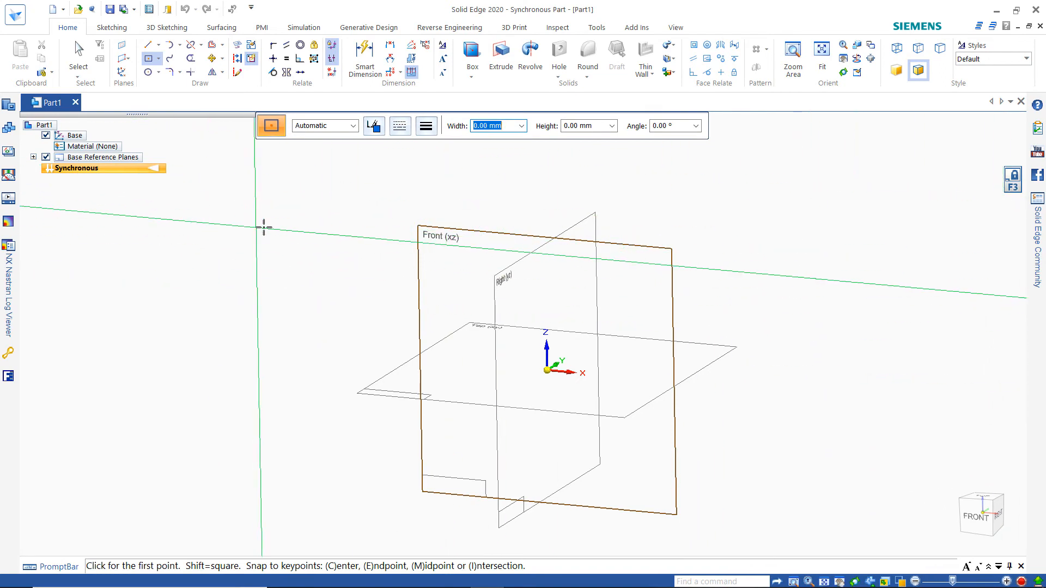
left_click(974, 521)
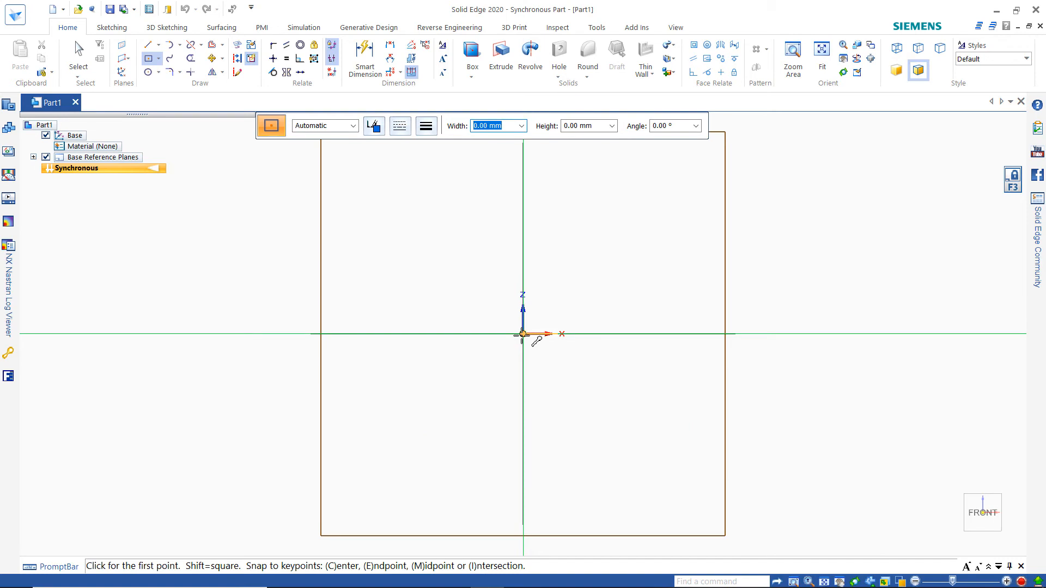
left_click(523, 334)
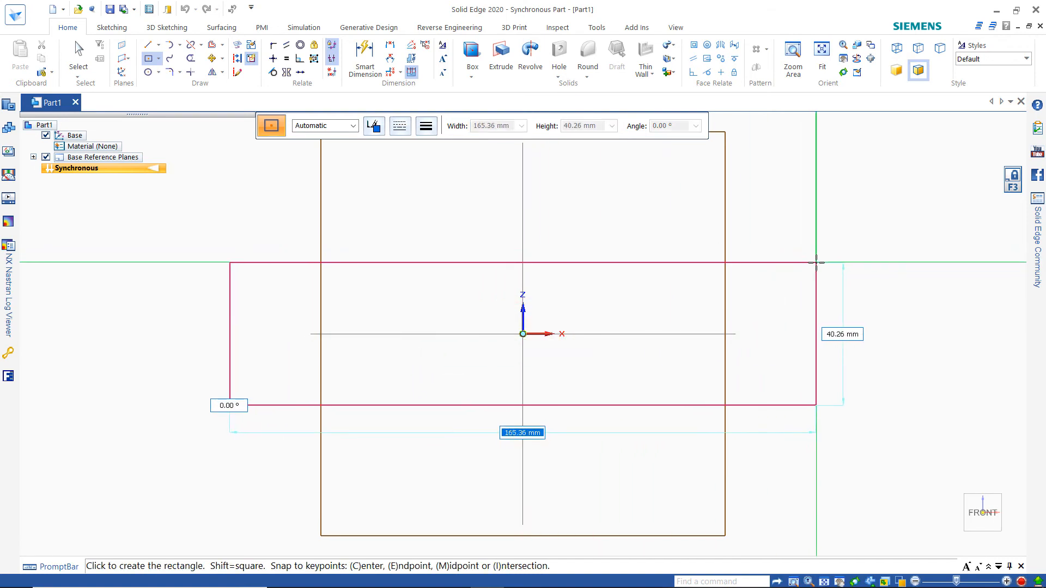
type("250")
key("Tab")
type("50")
key("Tab")
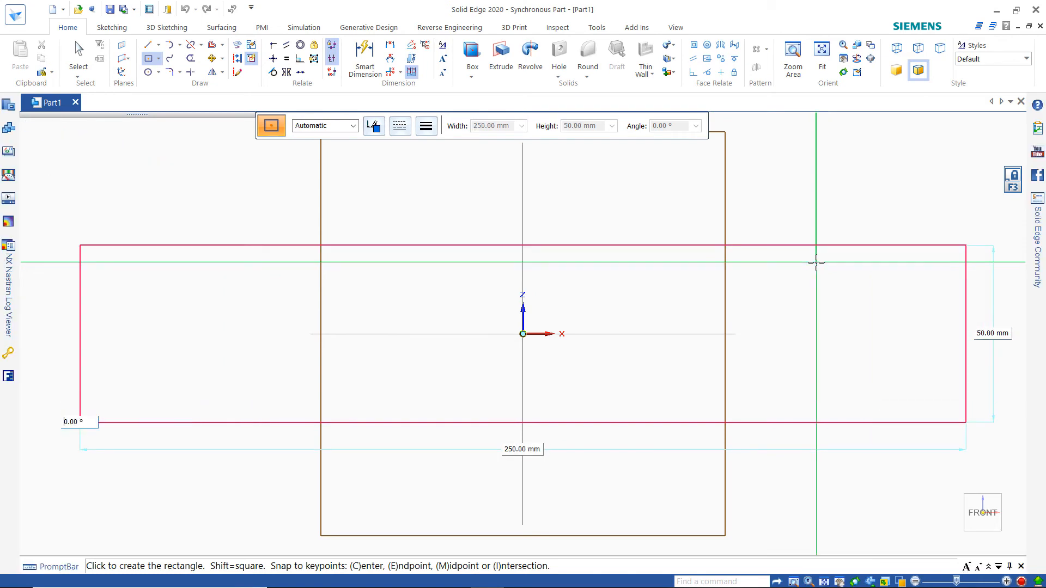
key("Return")
key("Escape")
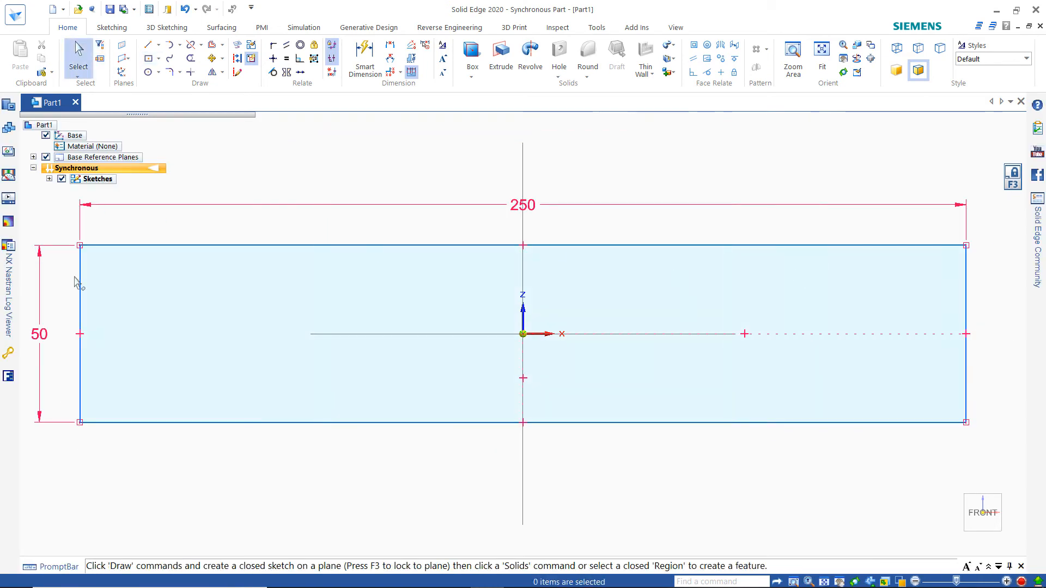
key("ctrl+i")
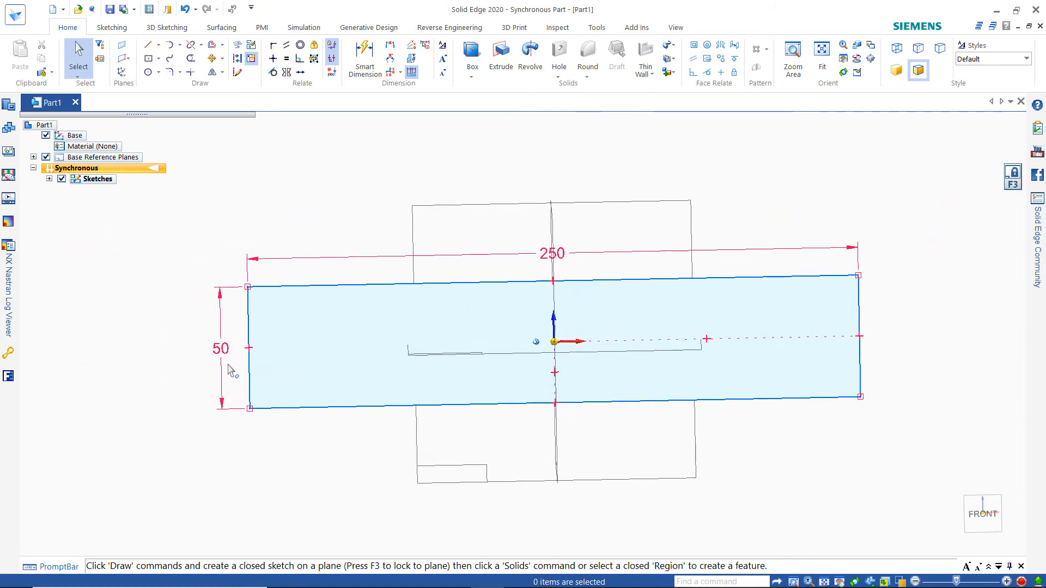
left_click(46, 157)
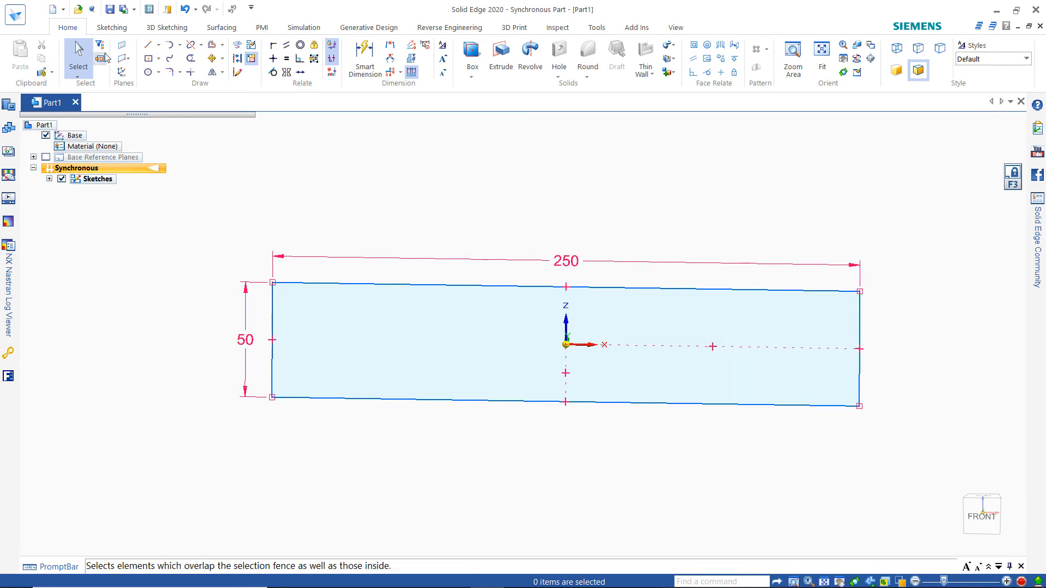
Sketch a stepped chain of lines from the rectangle's top edge past its right edge, plus a separate line below the rectangle.
left_click(316, 282)
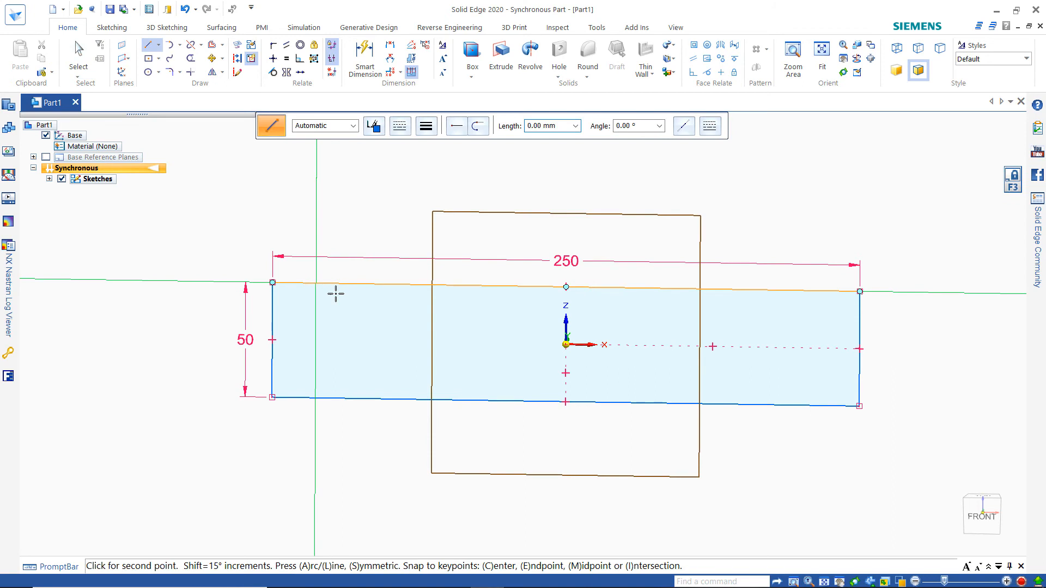
left_click(365, 335)
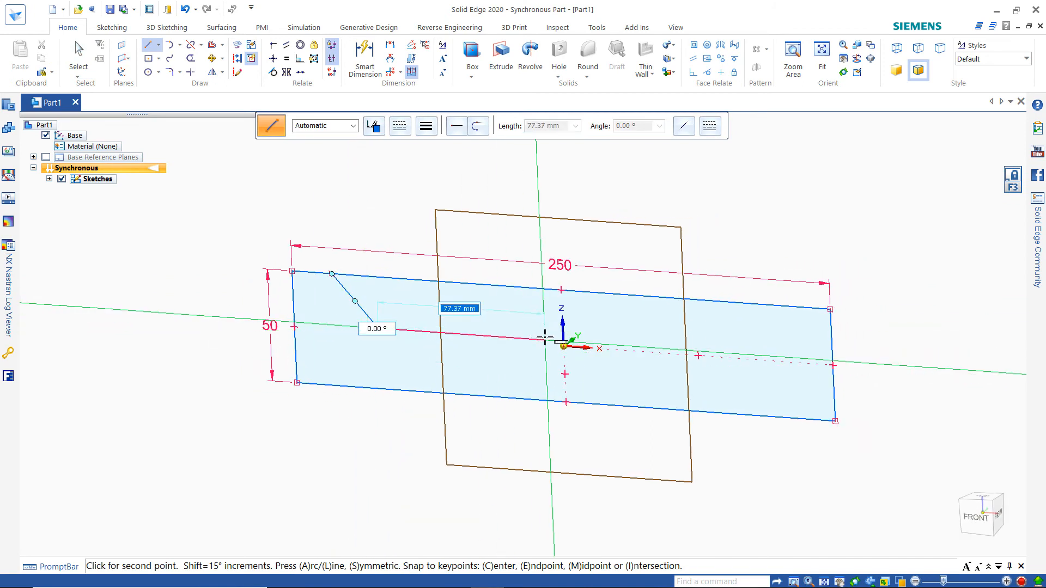
left_click(545, 339)
left_click(605, 383)
left_click(749, 393)
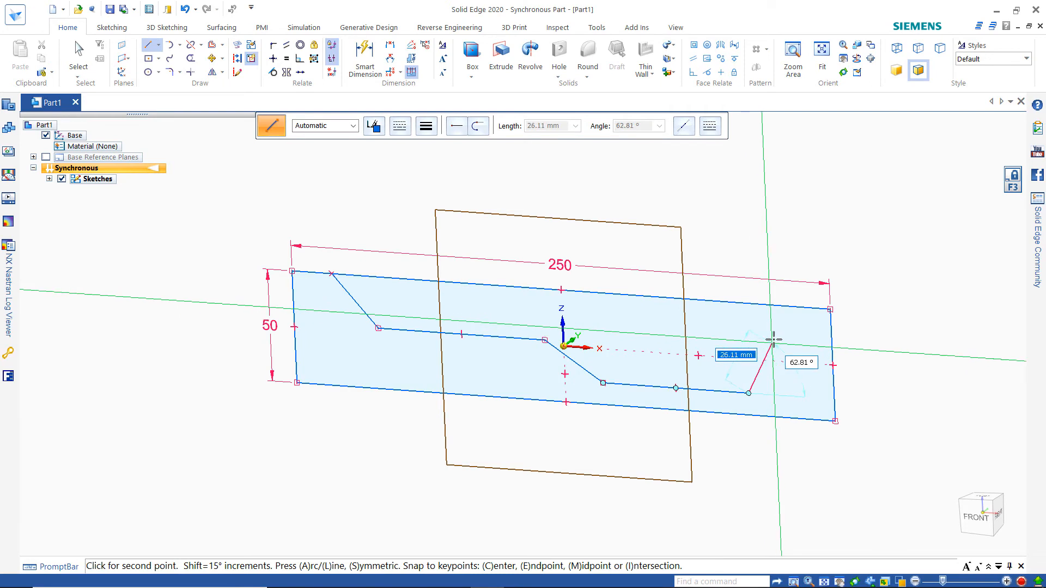
double_click(854, 343)
left_click(451, 499)
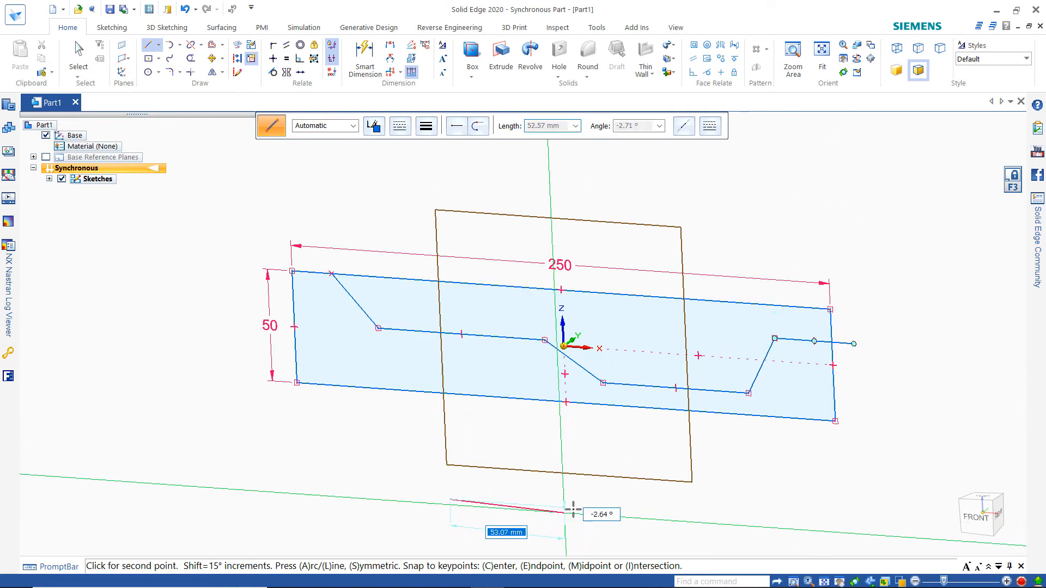
key("Escape")
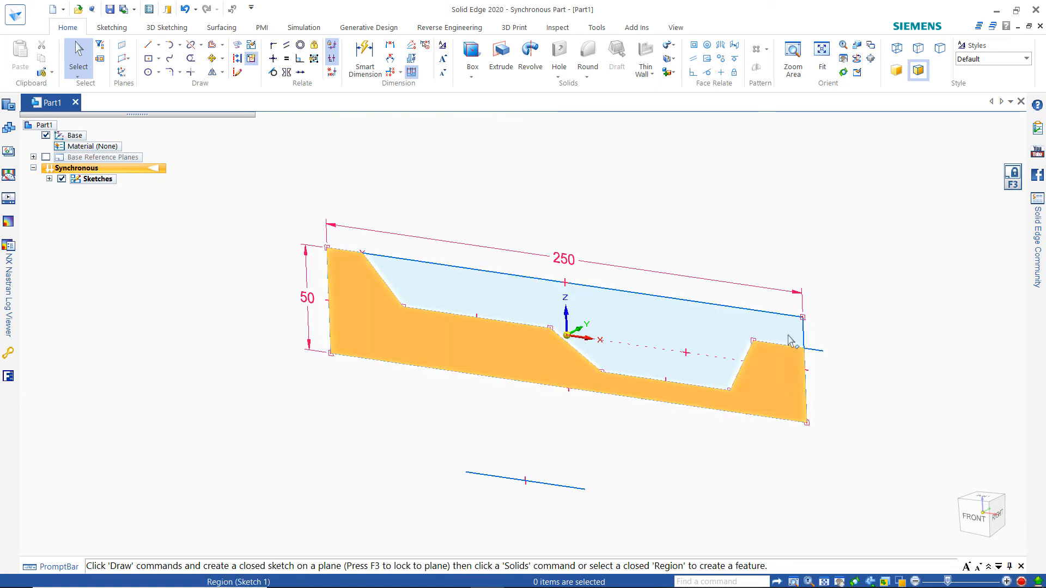
Try extruding the lower stepped region, switching between one-sided and symmetric extents, and cancel it.
left_click(375, 349)
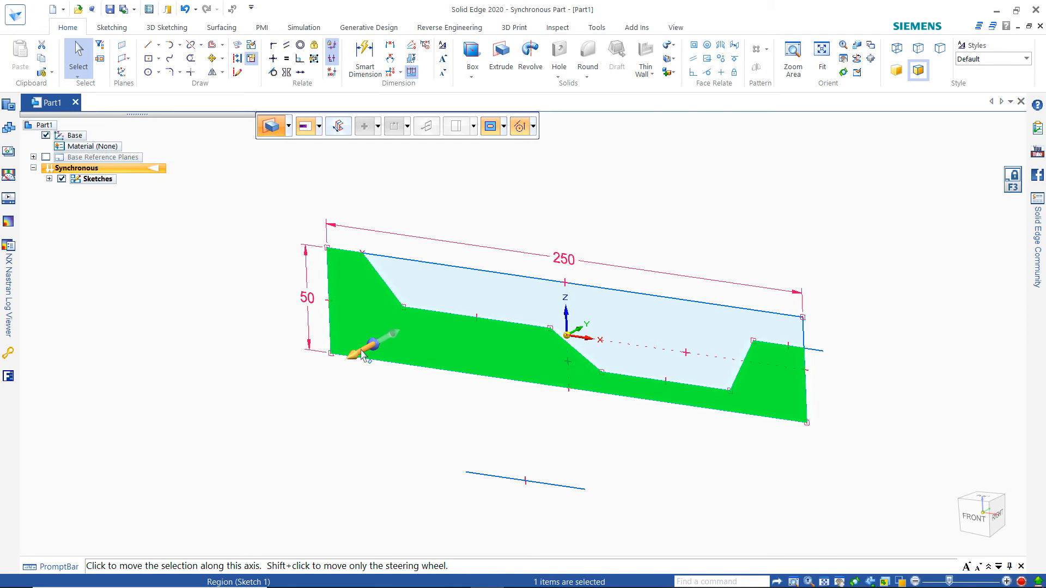
left_click(363, 353)
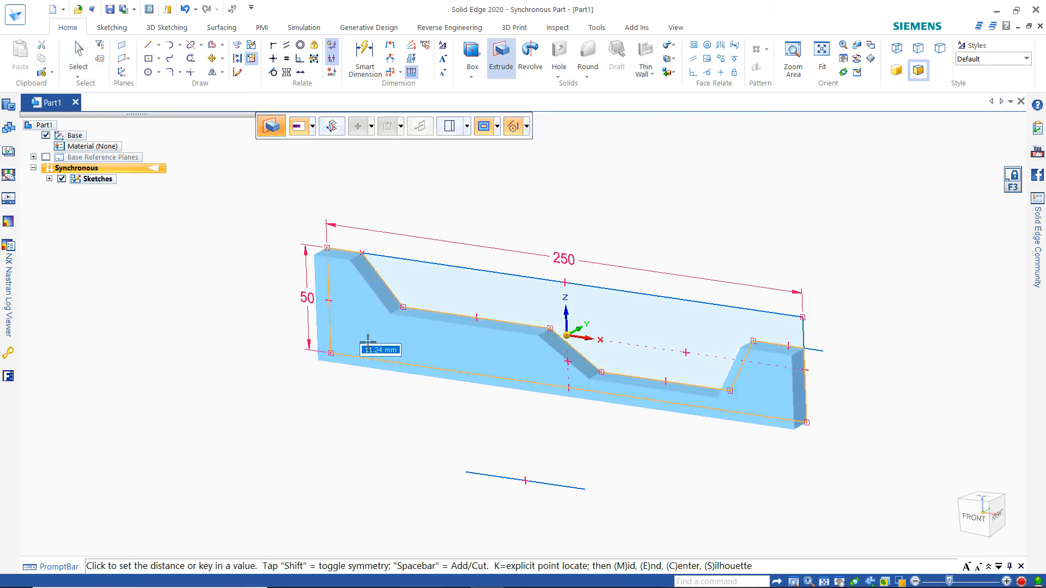
key("shift")
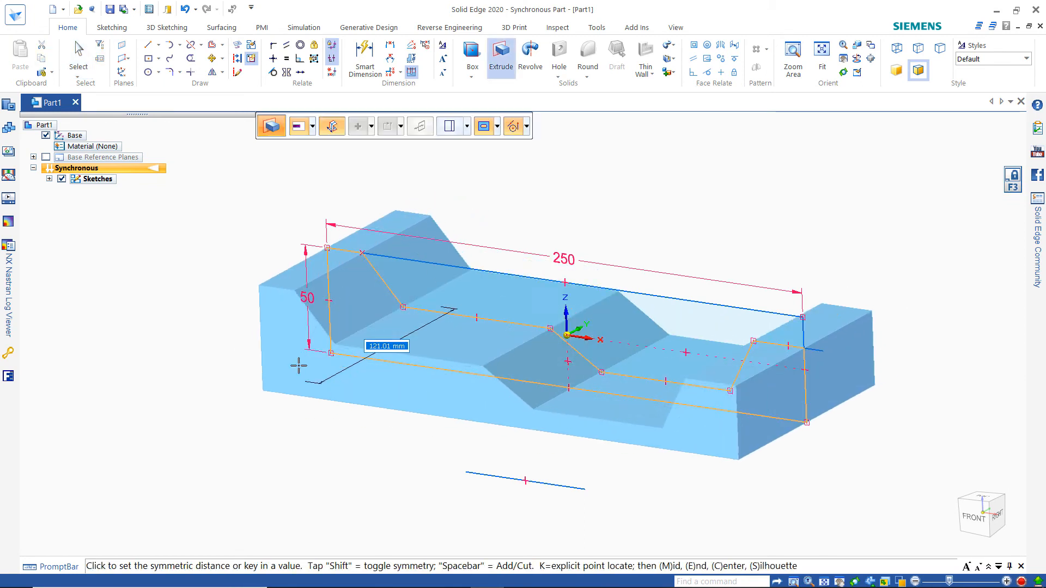
key("shift")
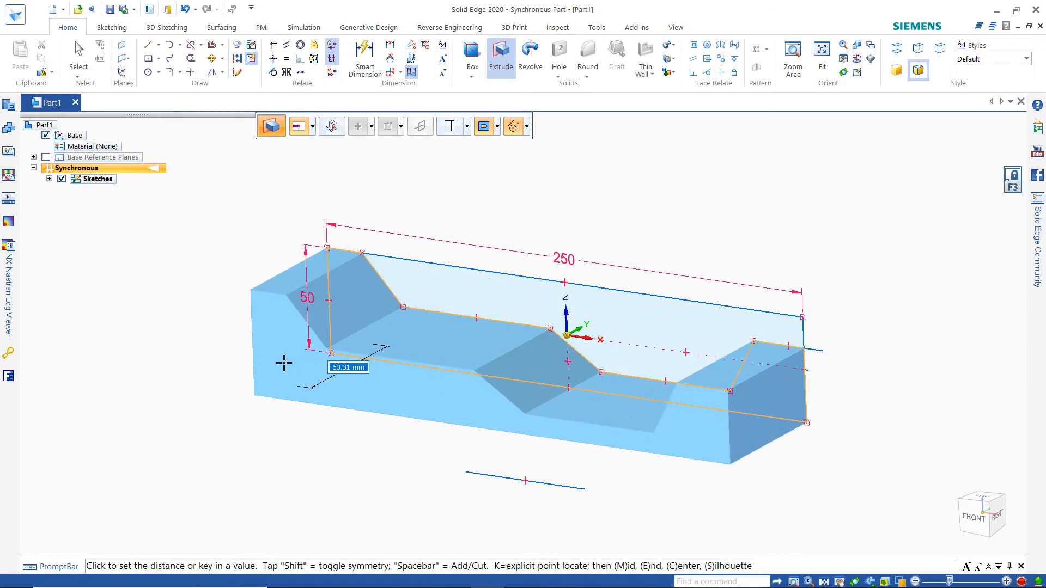
key("shift")
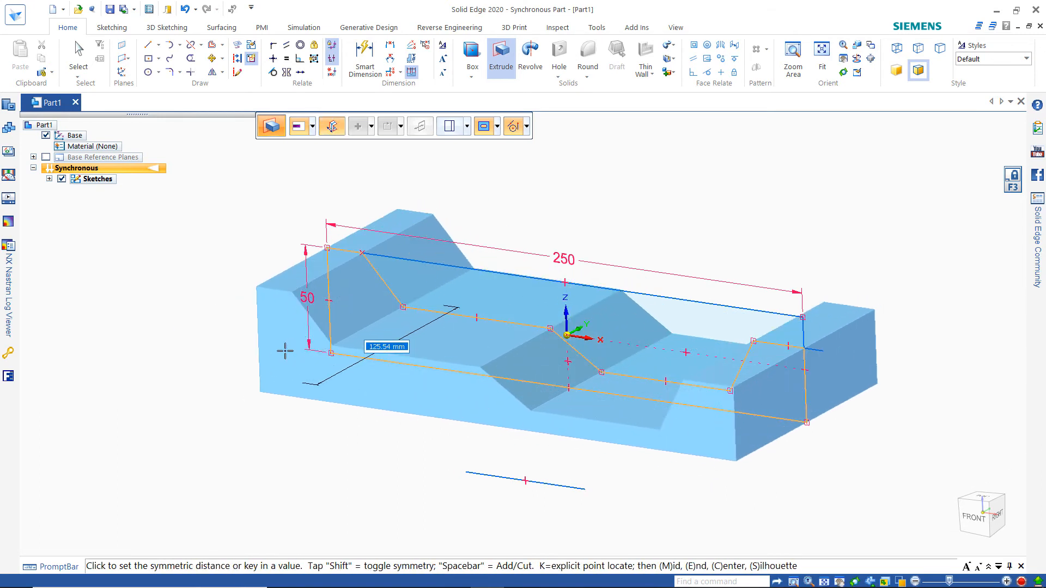
key("Escape")
Try a symmetric extrusion of the upper region above the stepped lines, and cancel it.
left_click(420, 294)
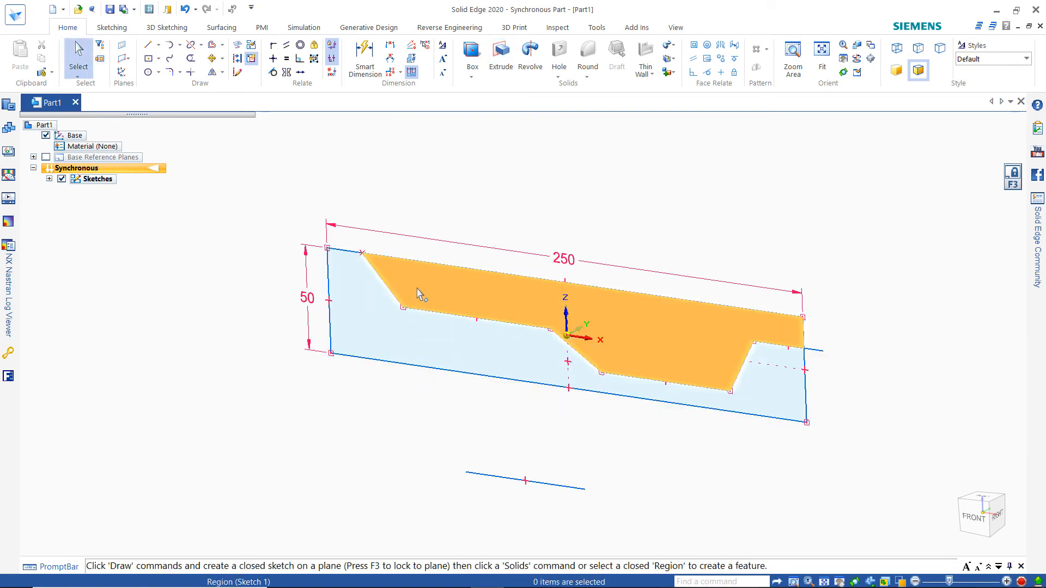
left_click(417, 291)
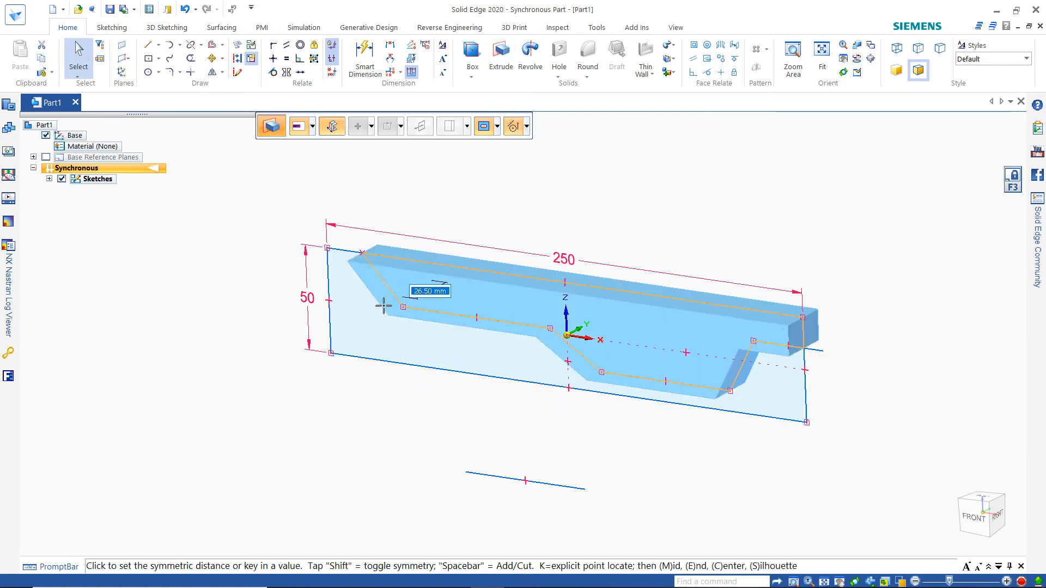
key("Escape")
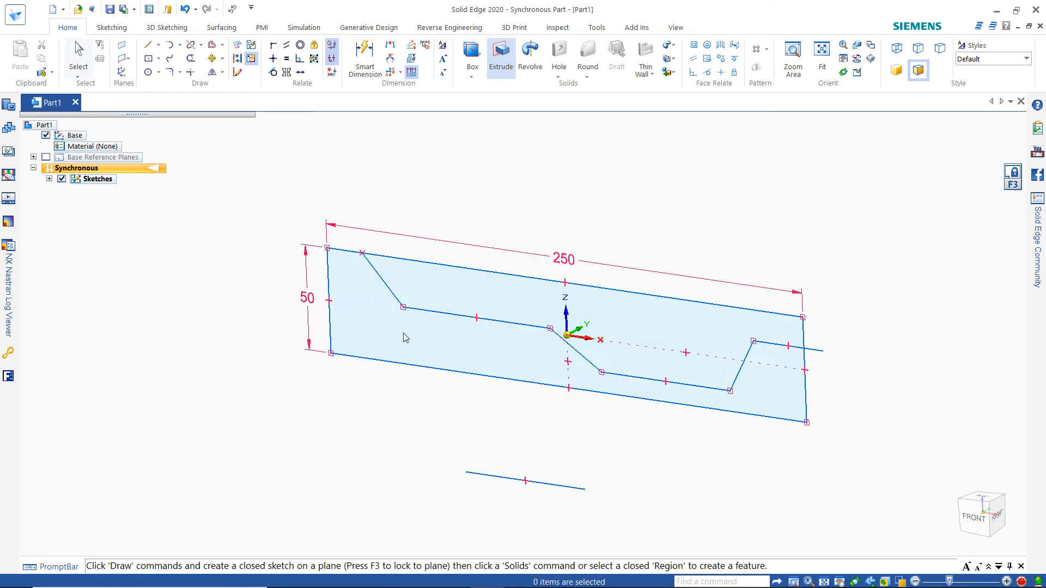
Try revolving the lower stepped region about the rectangle's left vertical edge, and cancel it.
left_click(408, 337)
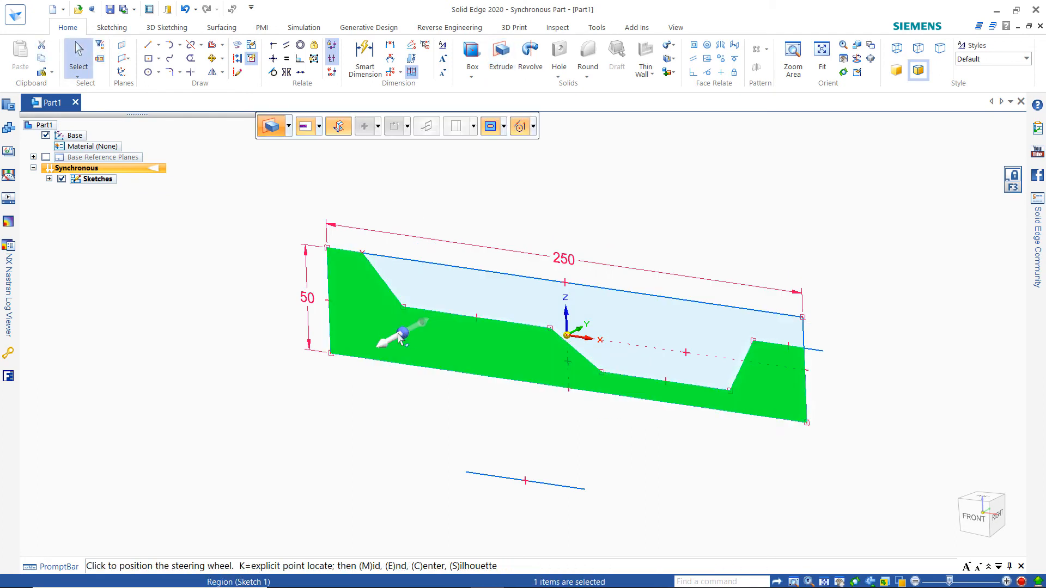
left_click(407, 334)
left_click(332, 329)
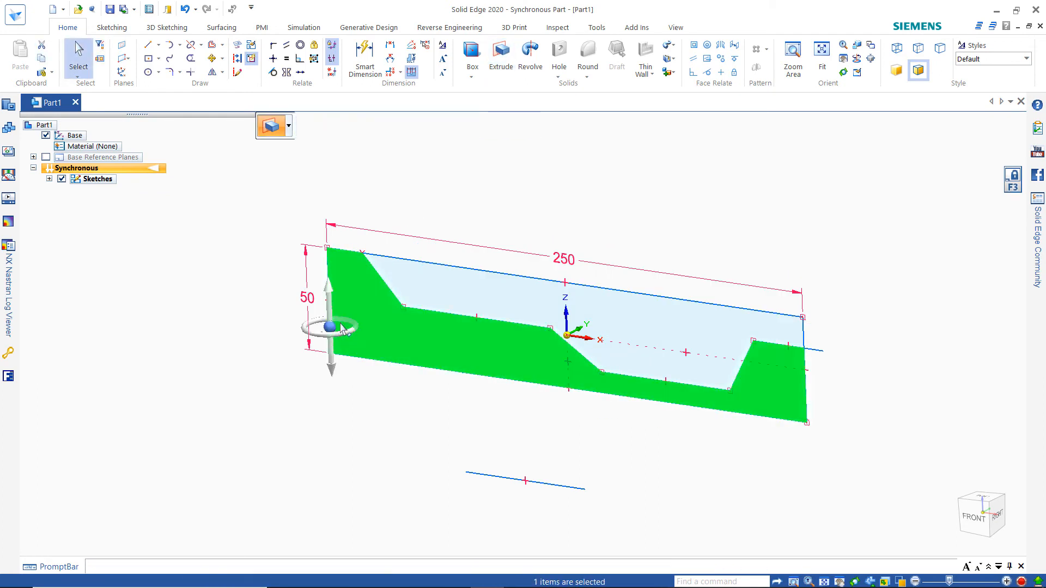
left_click(351, 336)
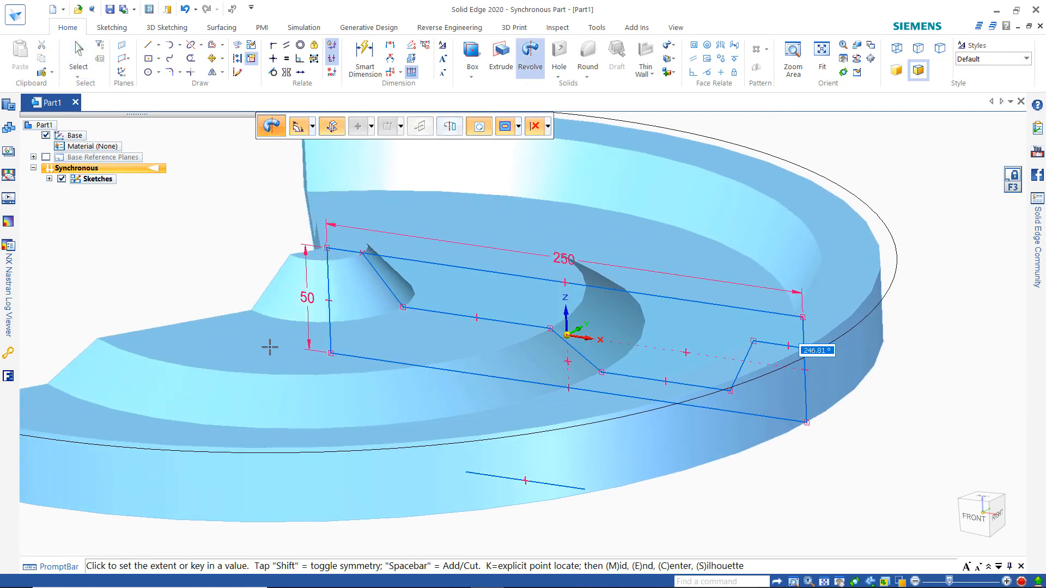
key("Escape")
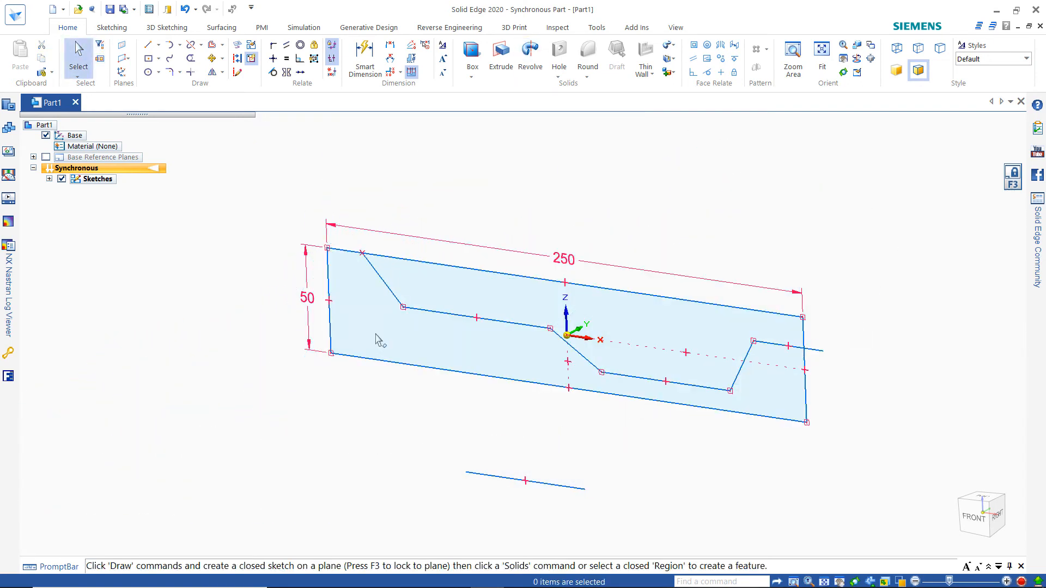
Try revolving the lower stepped region about the rectangle's bottom edge, and cancel it.
left_click(380, 346)
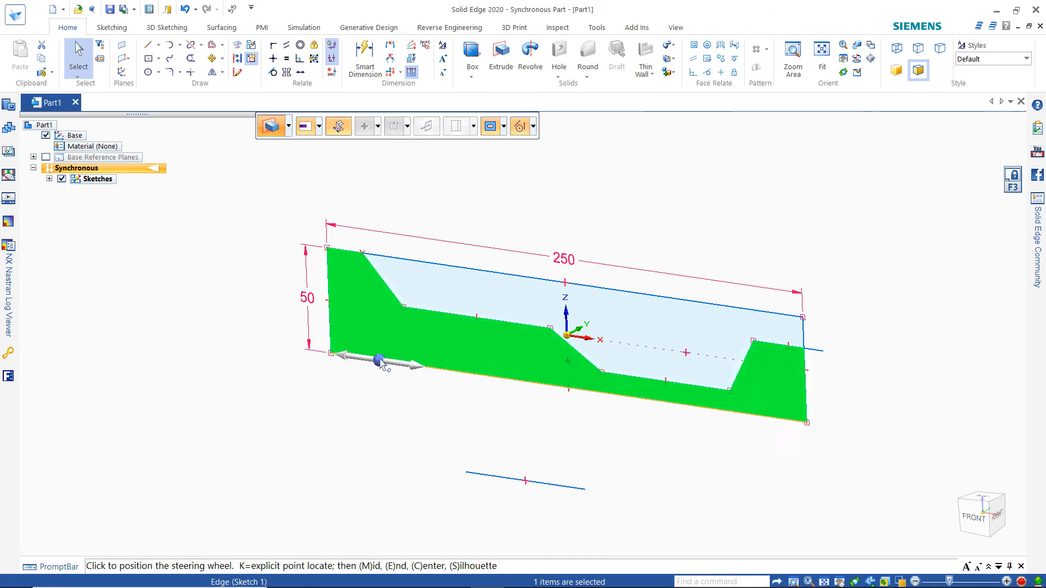
left_click(380, 362)
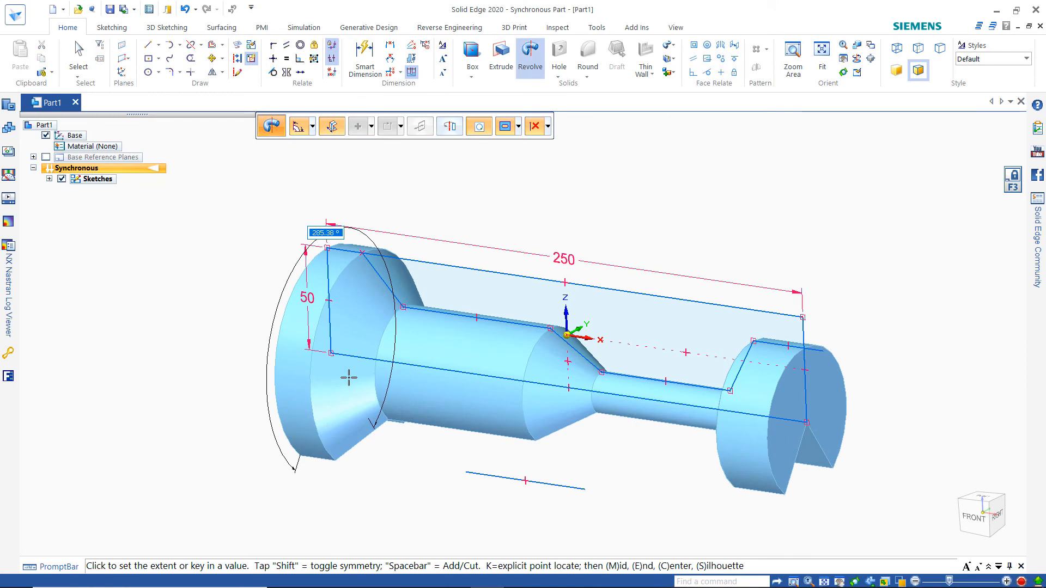
key("Escape")
Try revolving the lower stepped region about the separate line below the rectangle, and cancel it.
left_click(408, 358)
left_click(407, 356)
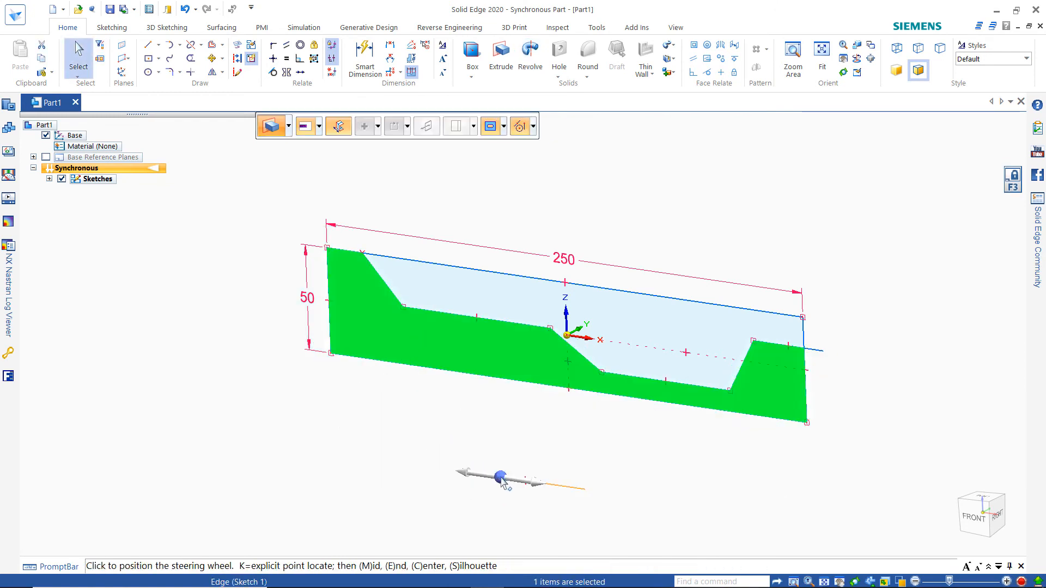
left_click(501, 478)
left_click(502, 461)
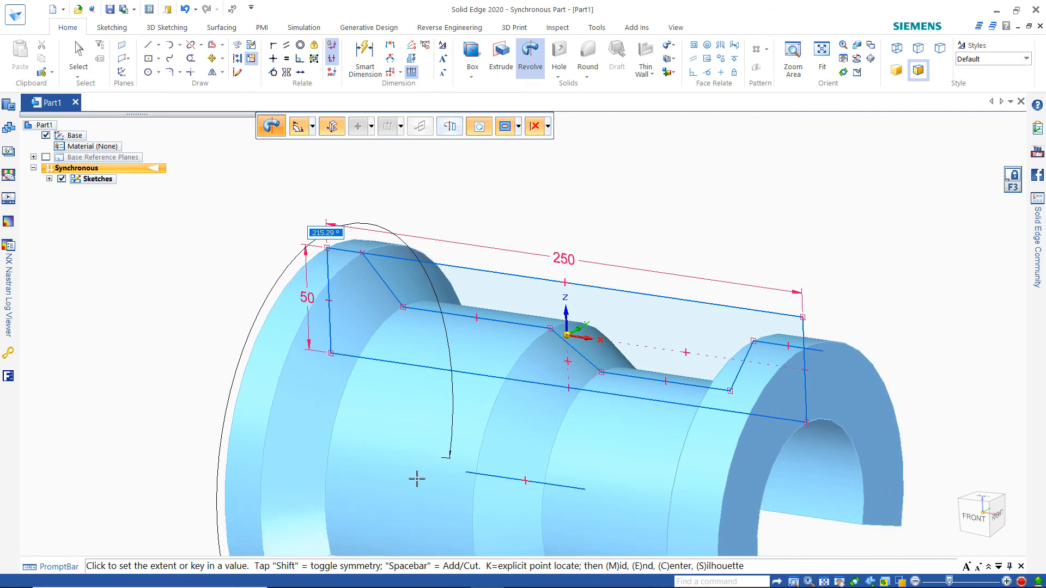
key("Escape")
Undo the stepped lines and the separate line, keeping only the dimensioned rectangle.
key("ctrl+z")
key("ctrl+z")
key("ctrl+z")
key("ctrl+z")
key("ctrl+z")
key("ctrl+z")
key("ctrl+z")
Extrude the rectangle symmetrically about its sketch plane to a total of 50 mm.
left_click(451, 333)
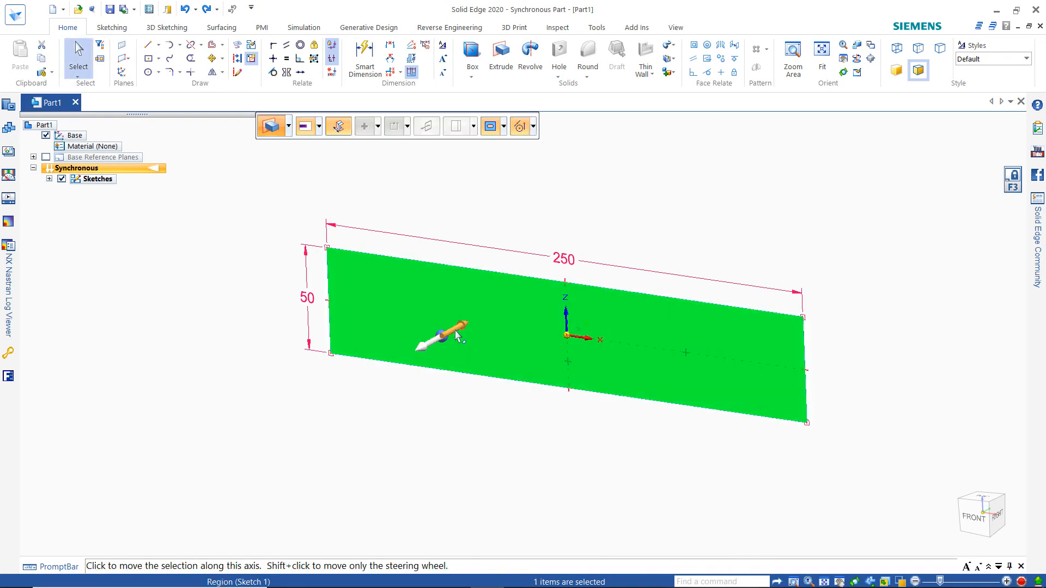
left_click(456, 337)
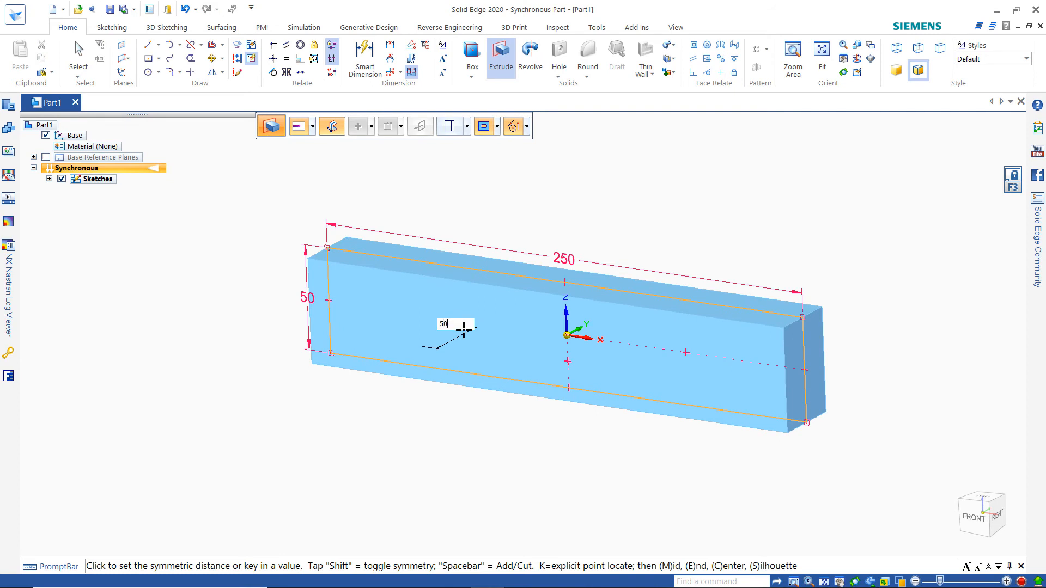
type("50")
key("Return")
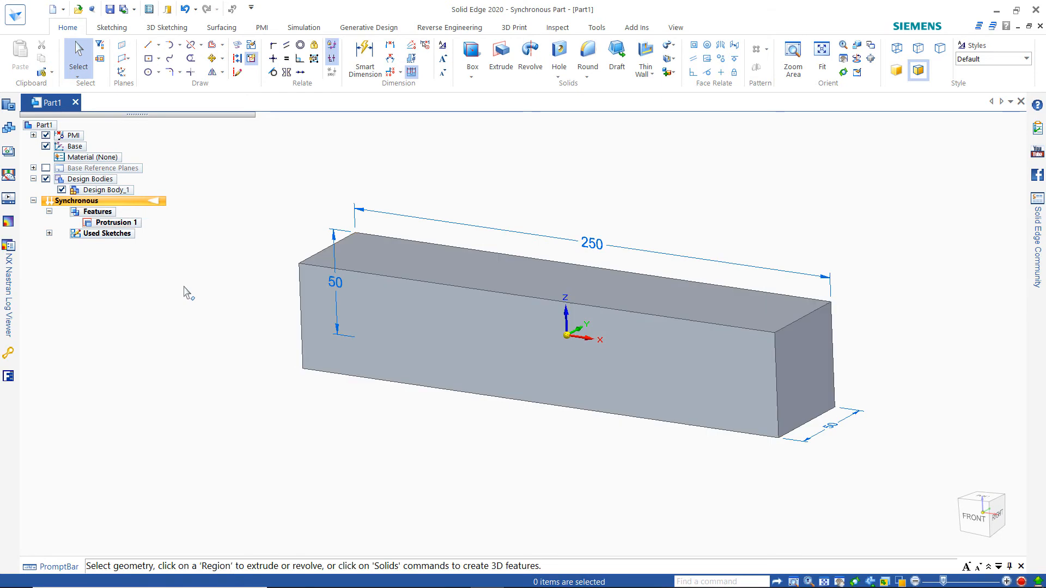
Lengthen the block symmetrically by setting its 250 mm length dimension to 350 mm and further to 400 mm.
scroll(188, 295, "down", 2)
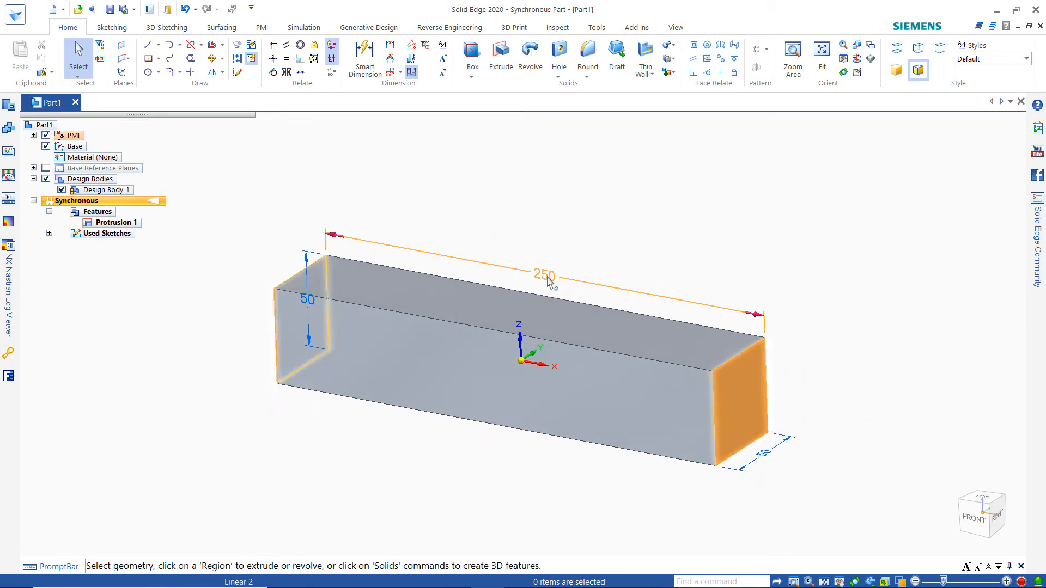
left_click(548, 281)
type("350")
key("Return")
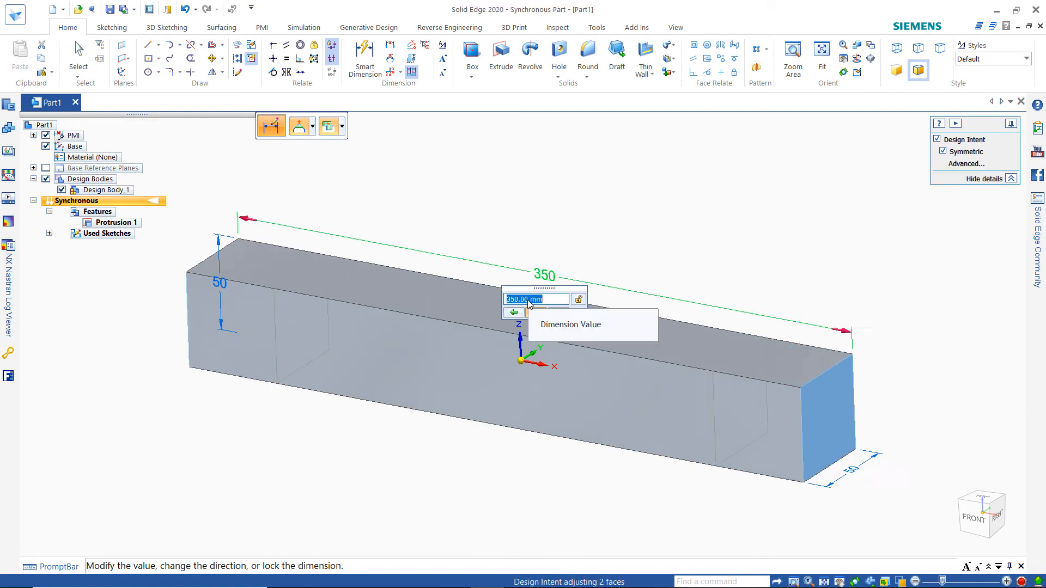
type("400")
key("Return")
key("Escape")
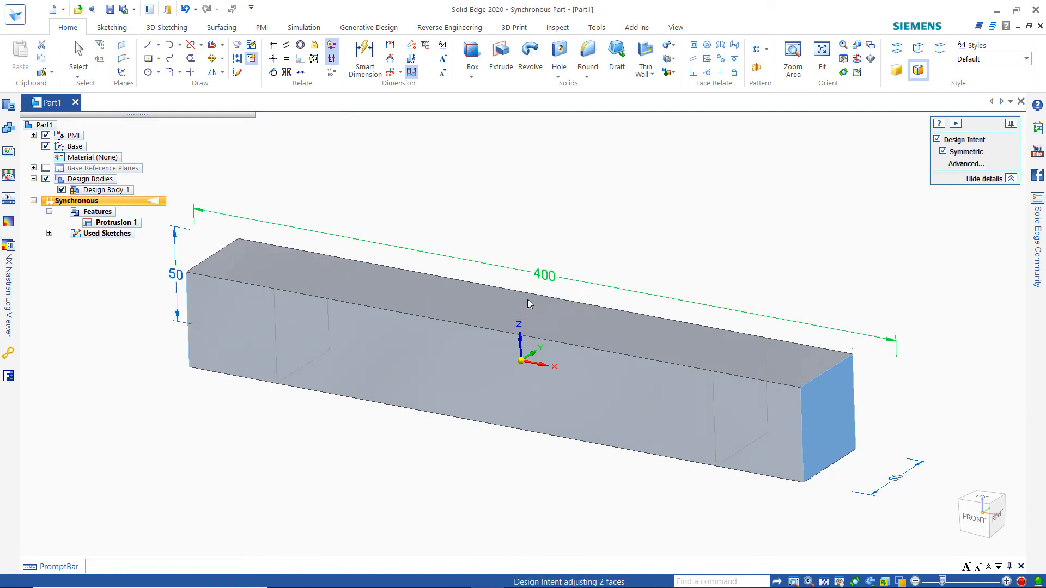
key("ctrl+f")
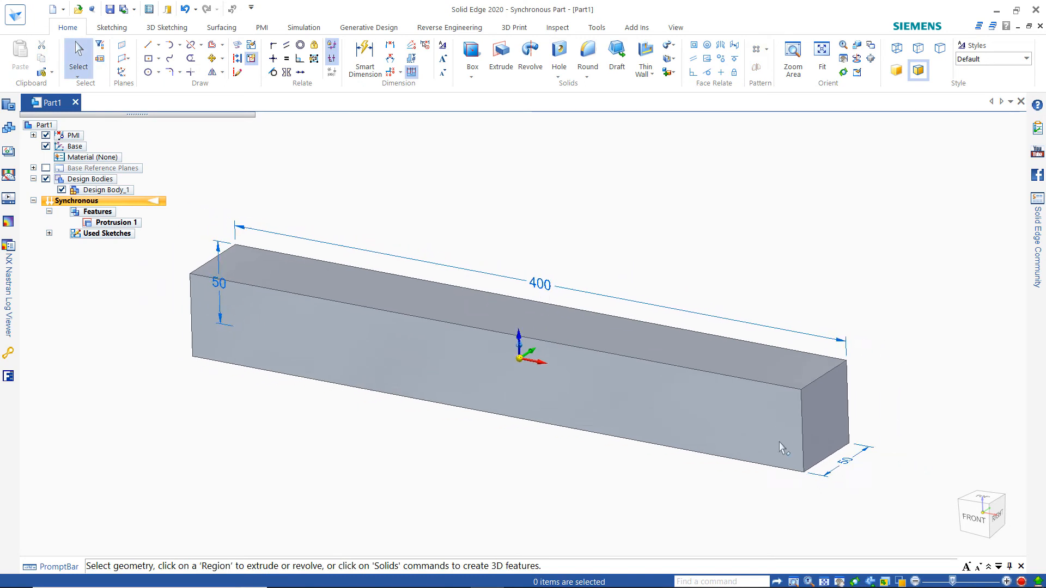
Try moving the block's right end face along its length with the Symmetric rule switched off, and cancel the move.
left_click(817, 436)
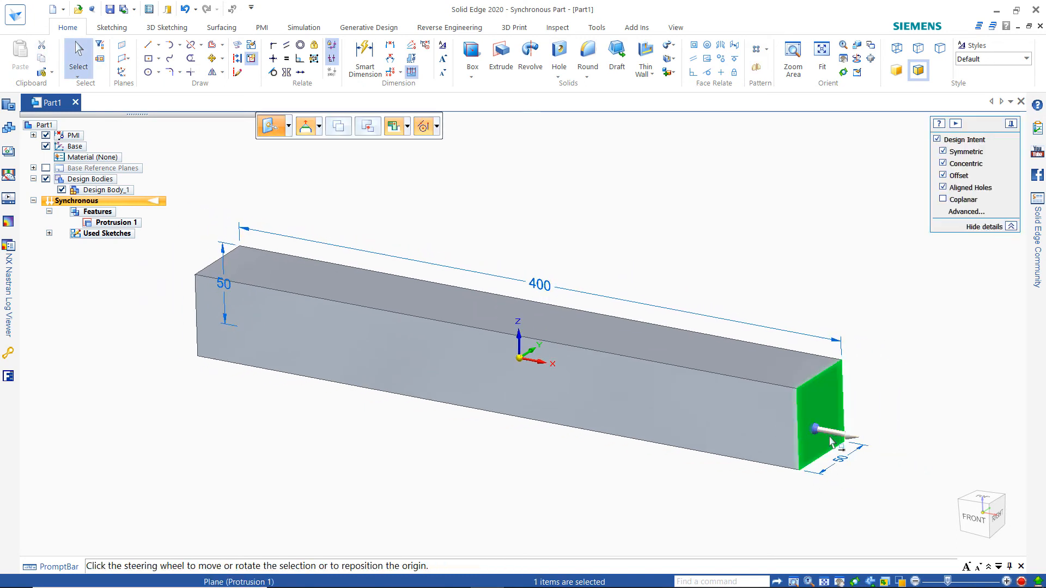
left_click(836, 435)
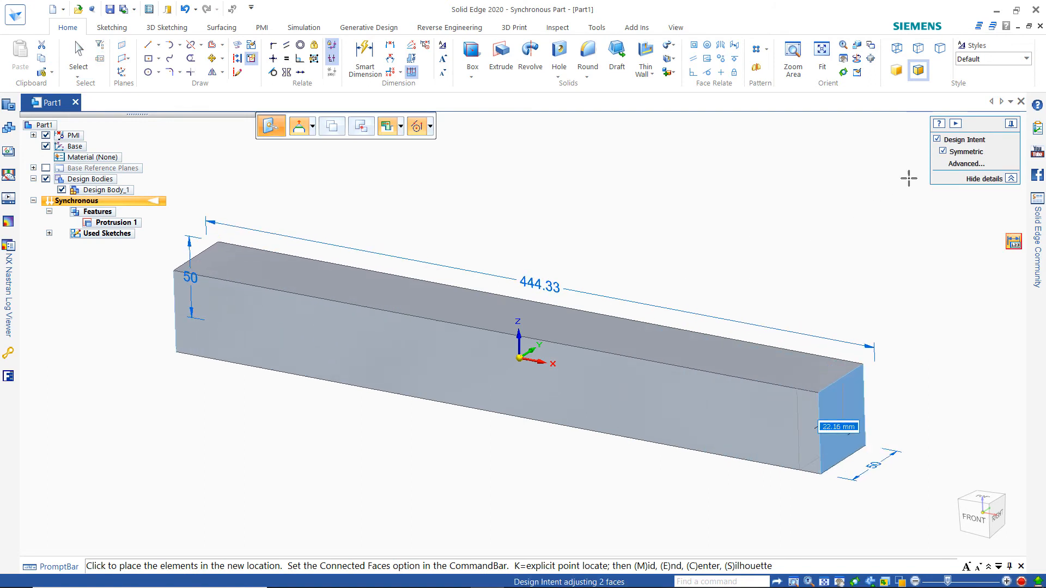
left_click(943, 151)
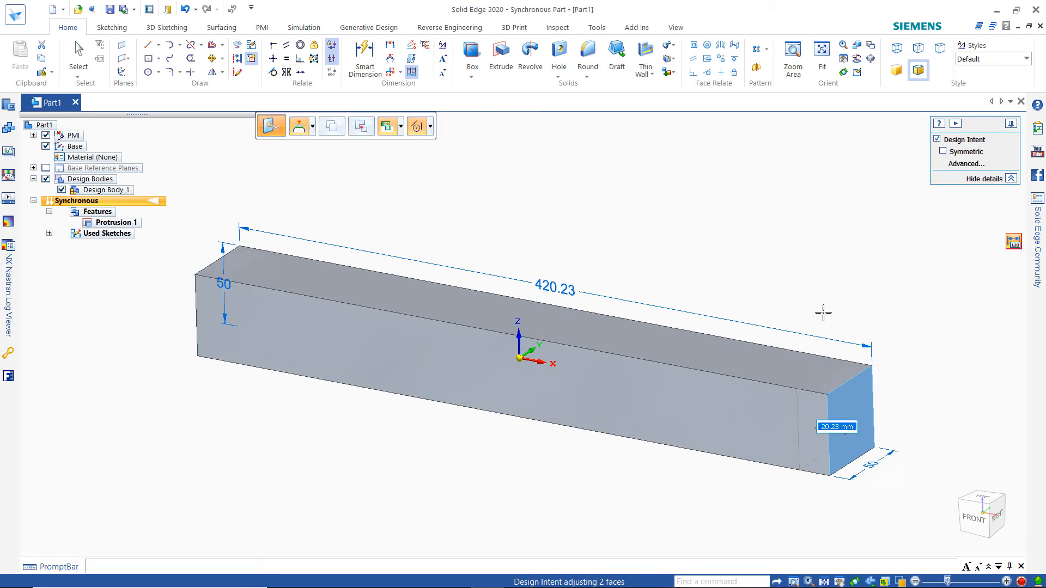
left_click_drag(878, 486, 696, 451)
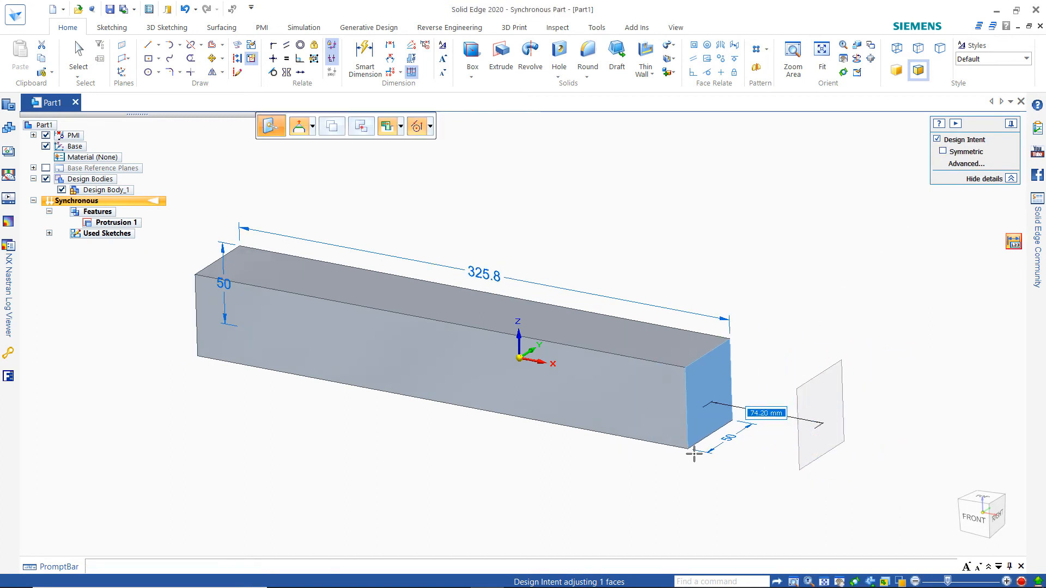
key("Escape")
key("Escape")
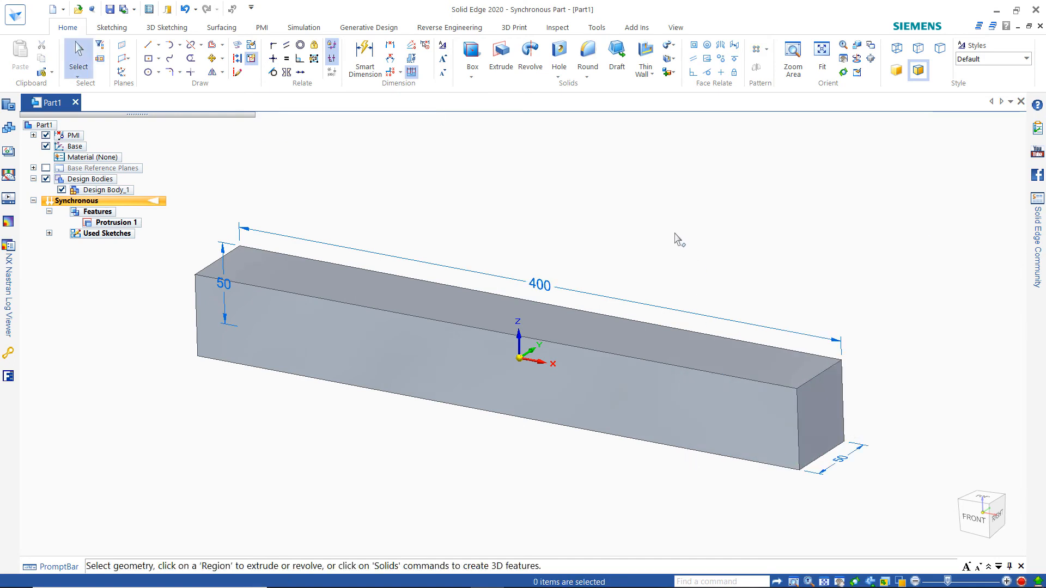
Sketch a line about 113 mm long across the block's top face near its right end, overhanging both long edges.
right_click(679, 242)
left_click(707, 234)
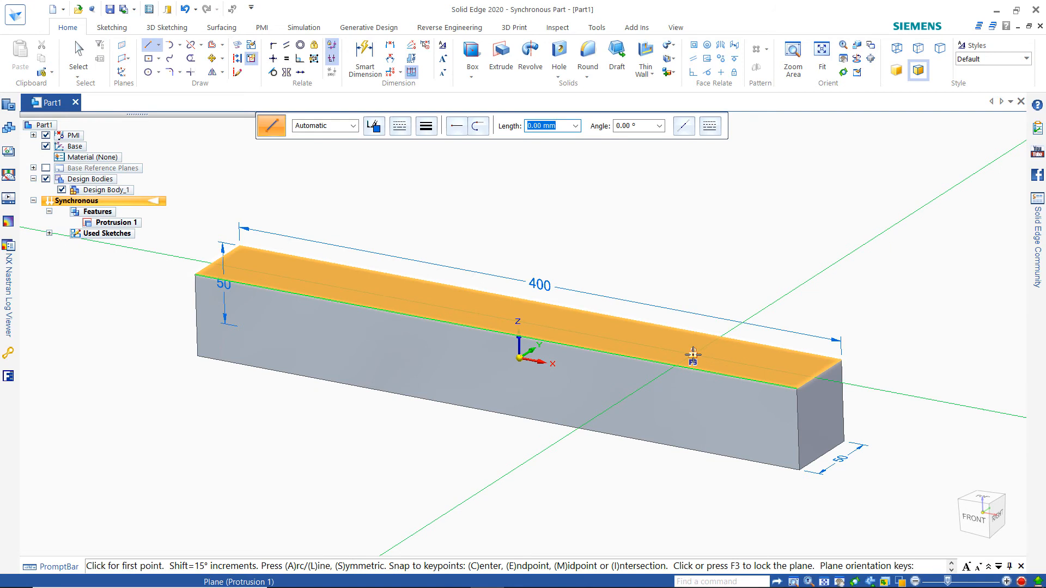
left_click(703, 392)
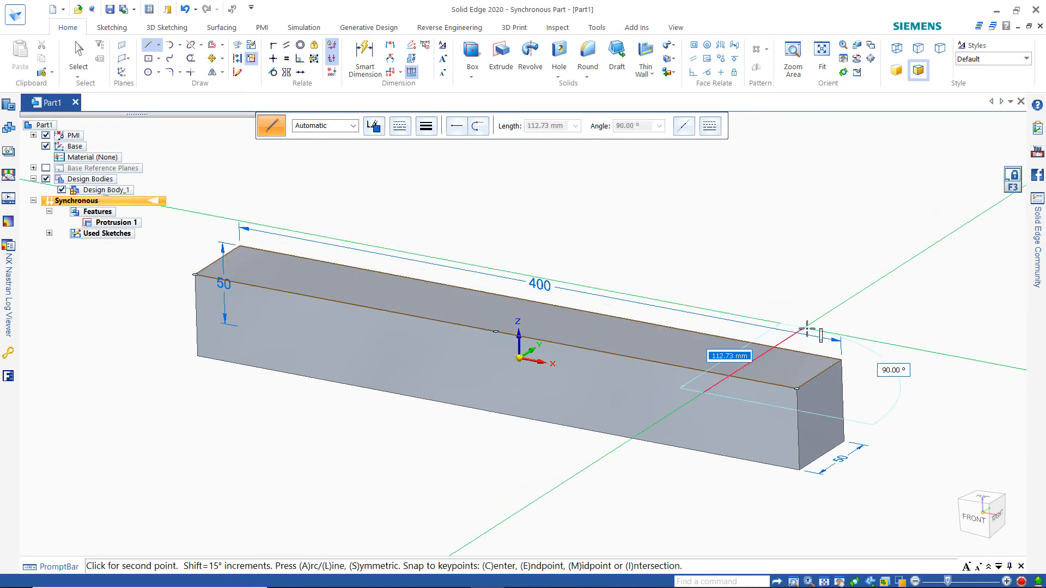
left_click(808, 326)
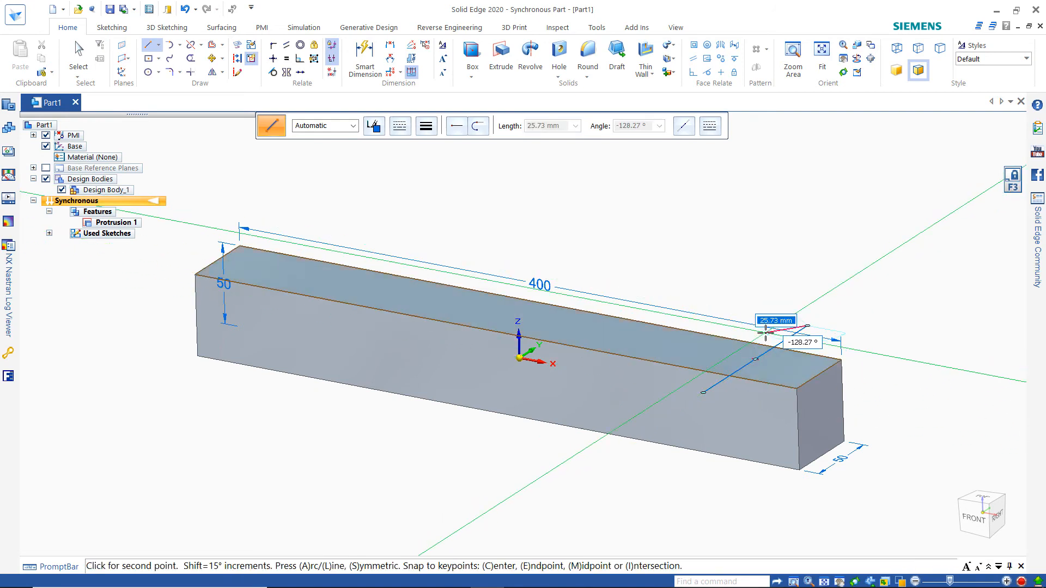
key("Escape")
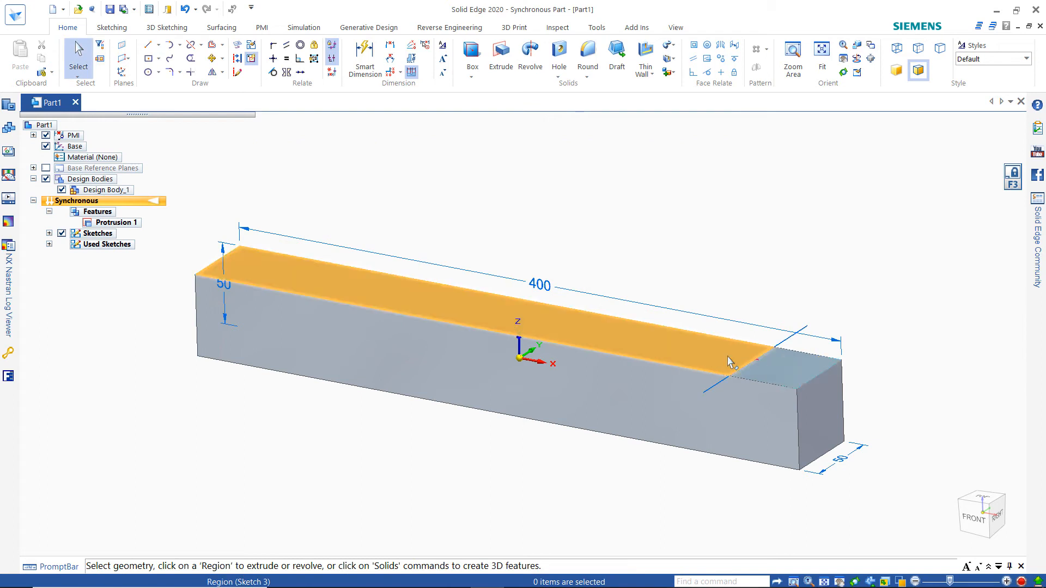
Extrude the small region at the right end of the top face upward by 200 mm.
left_click(774, 365)
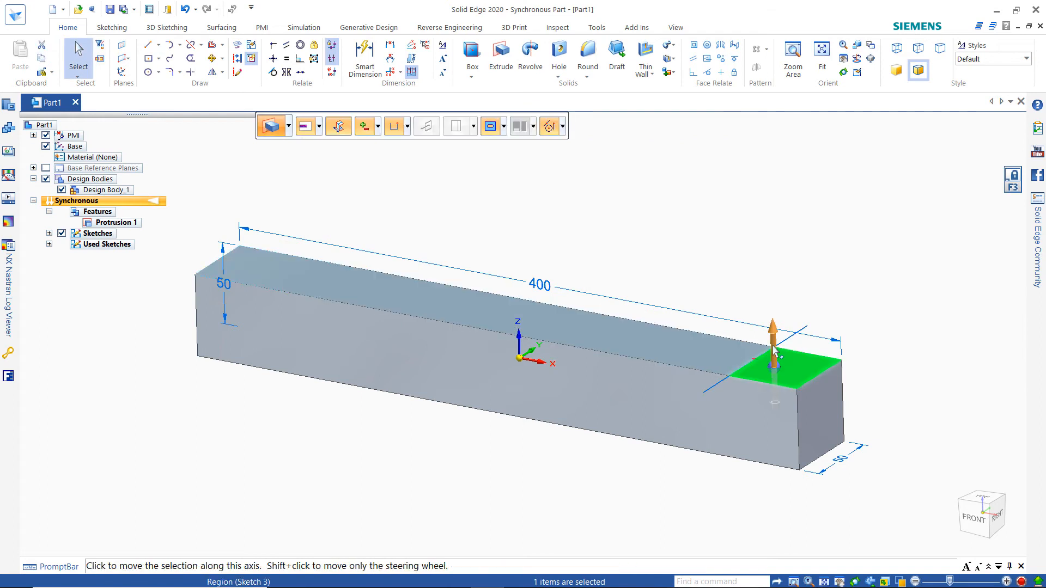
left_click(775, 353)
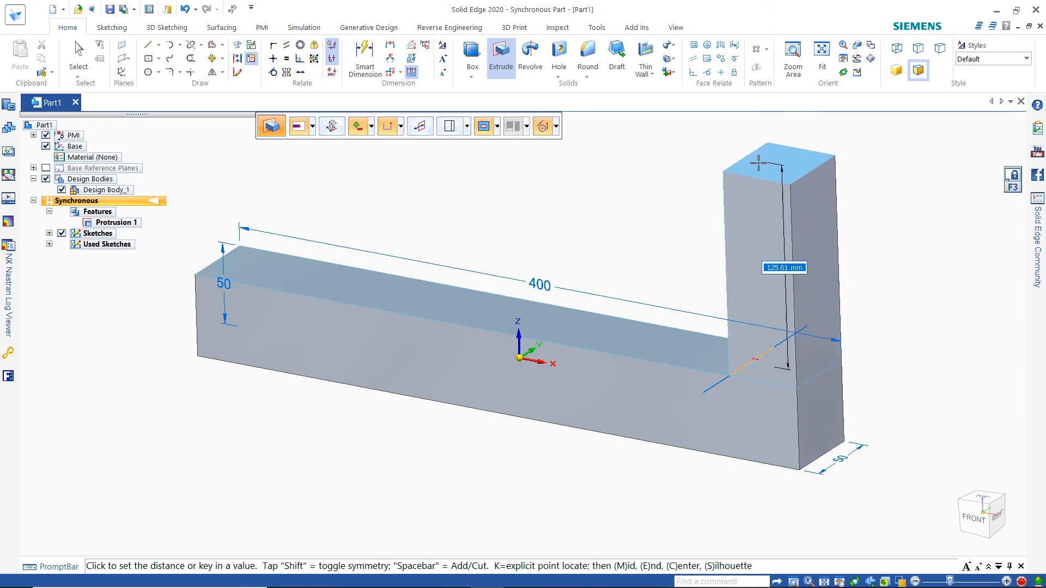
type("200")
key("Return")
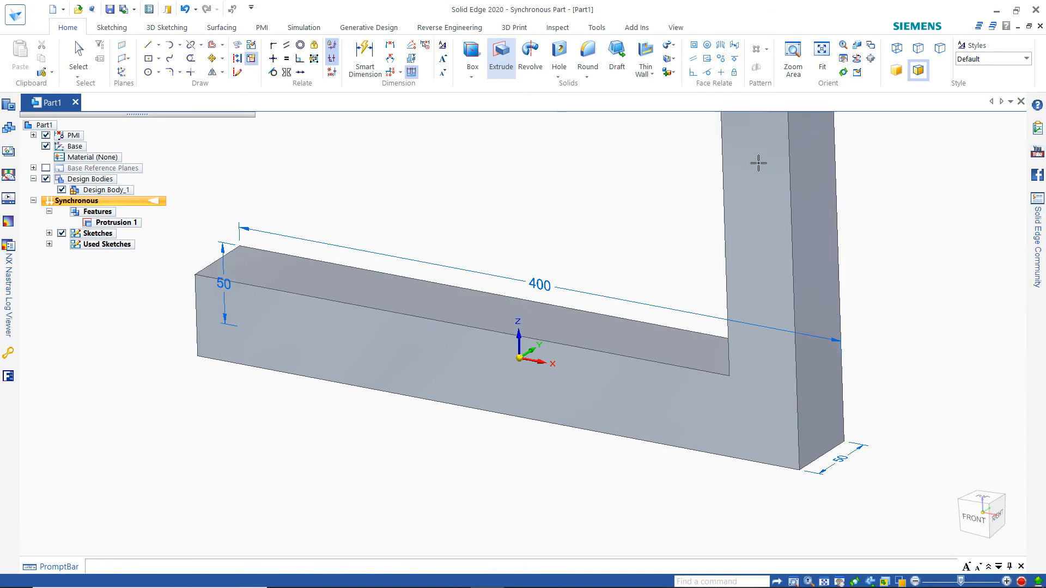
middle_click(647, 186)
middle_click(647, 186)
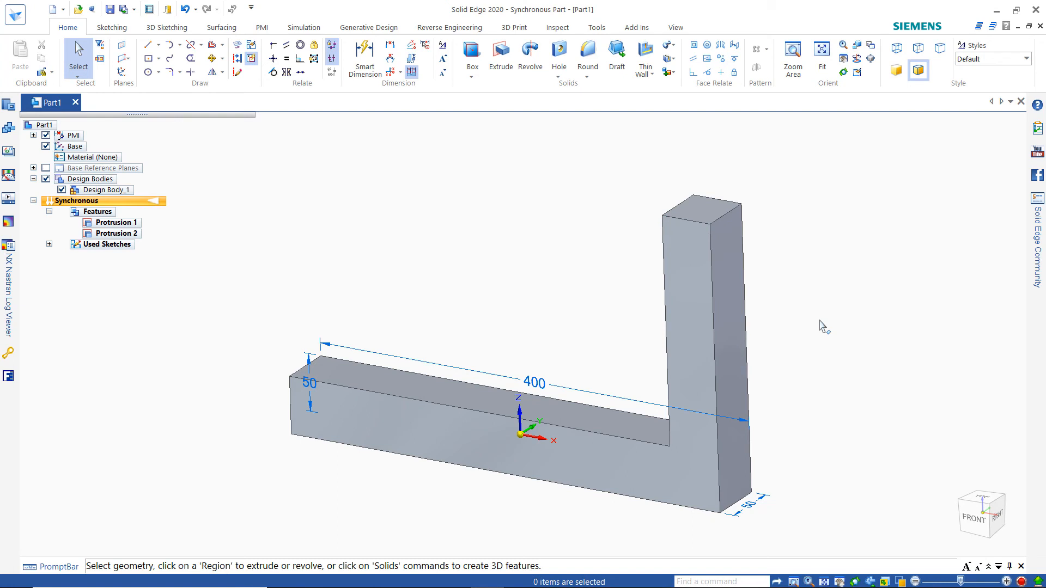
Delete Sketch 2, the original rectangle, from the used sketches.
mouse_move(819, 321)
middle_mouse_down()
mouse_move(799, 179)
mouse_move(796, 311)
middle_mouse_up()
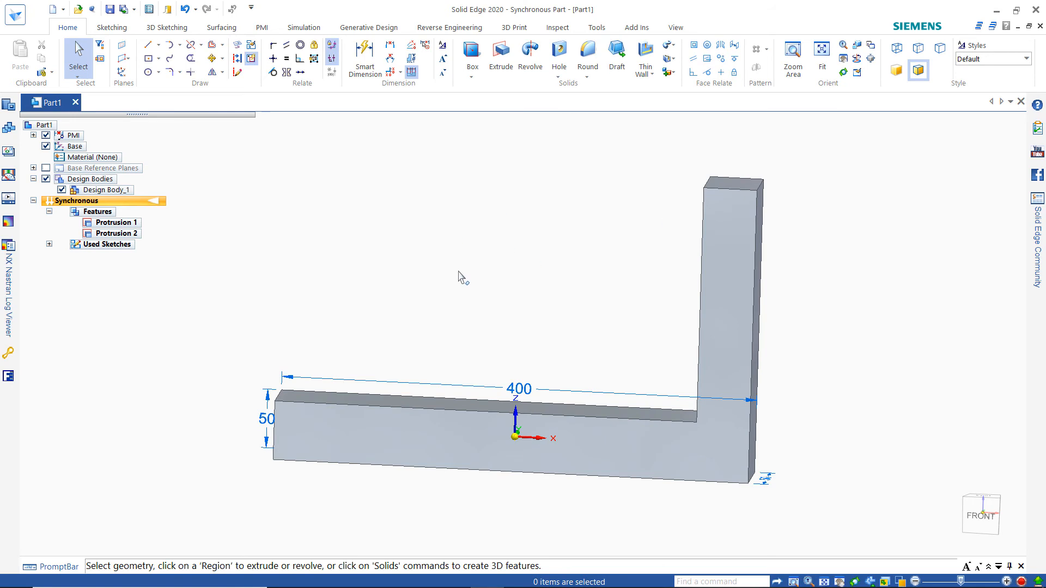
key("ctrl+i")
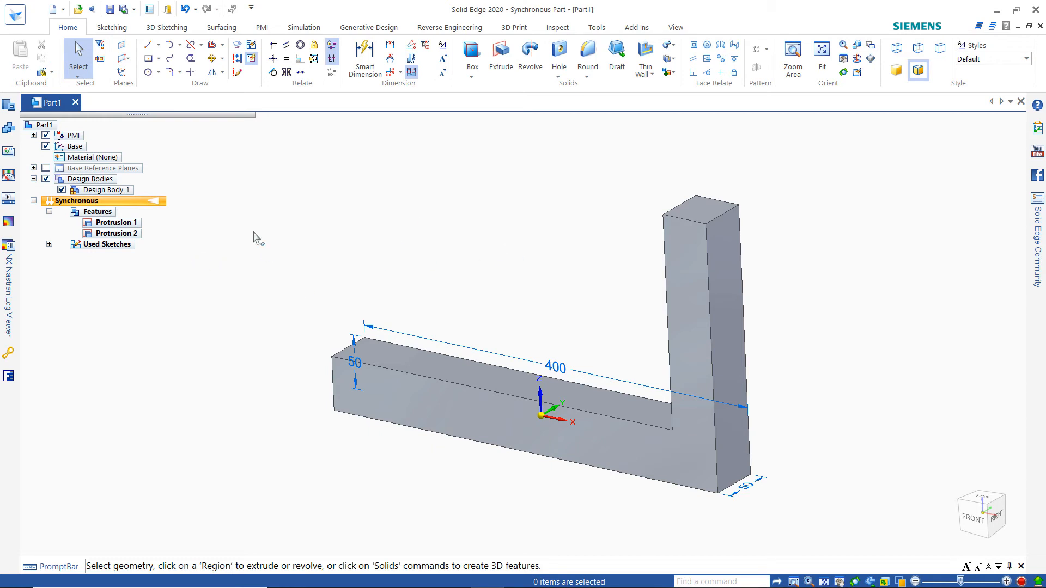
left_click(49, 244)
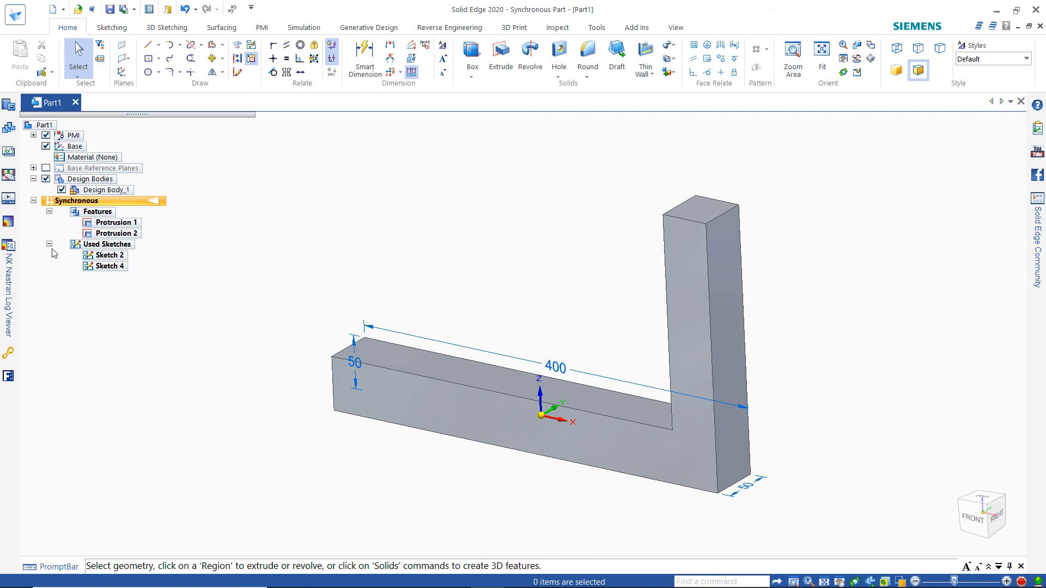
left_click(105, 255)
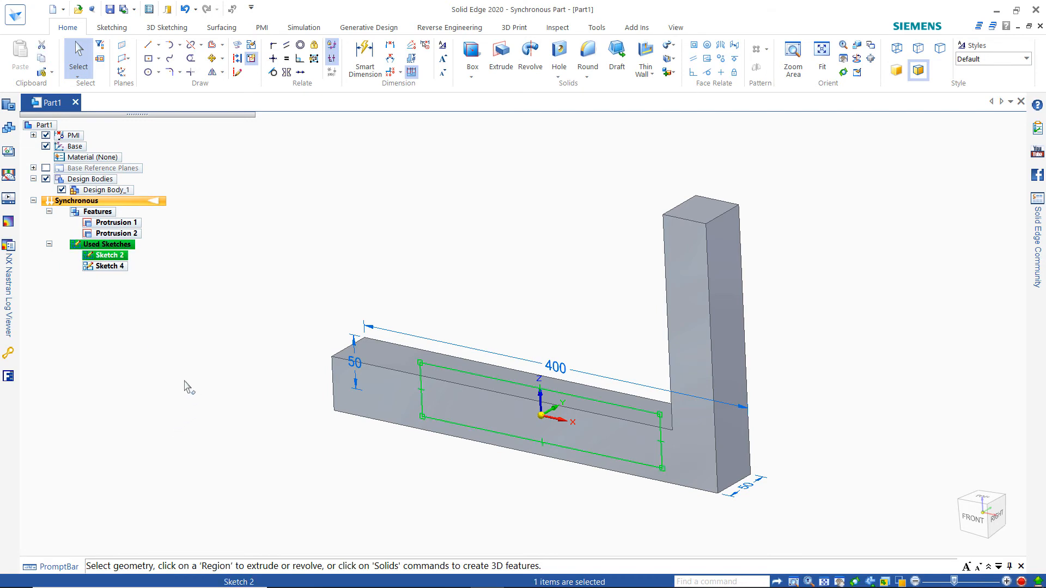
right_click(110, 256)
left_click(135, 281)
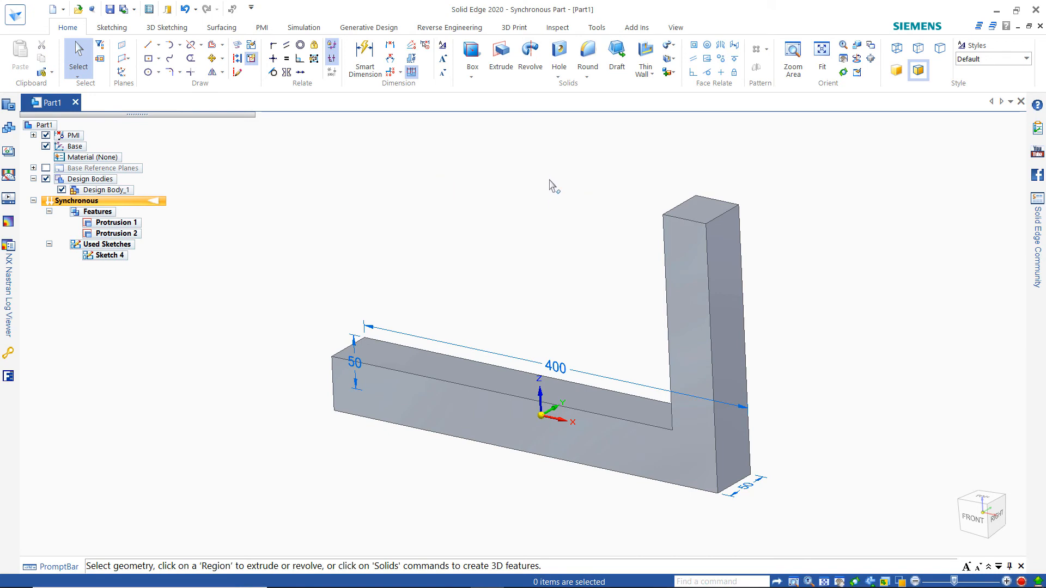
Rotate the upright leg's faces 30° toward the long arm about the bottom edge of the right end face.
left_click_drag(632, 305, 784, 517)
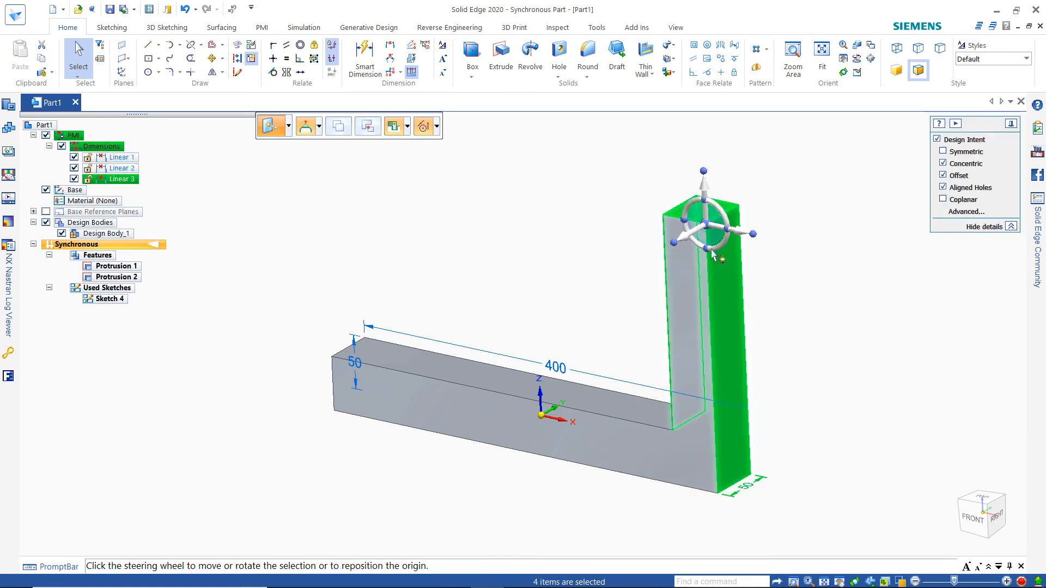
left_click(706, 224)
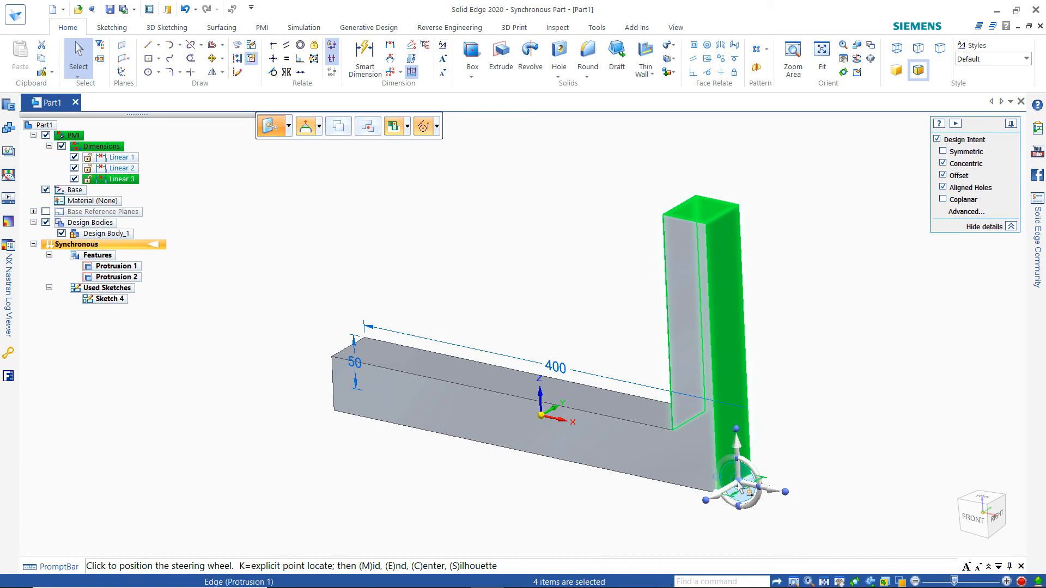
left_click(739, 487)
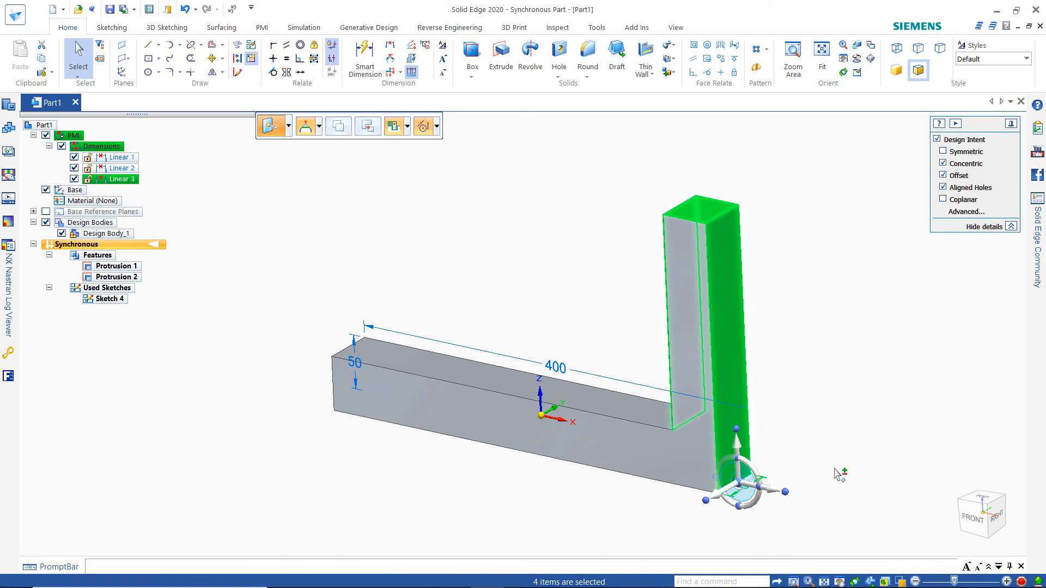
left_click(754, 472)
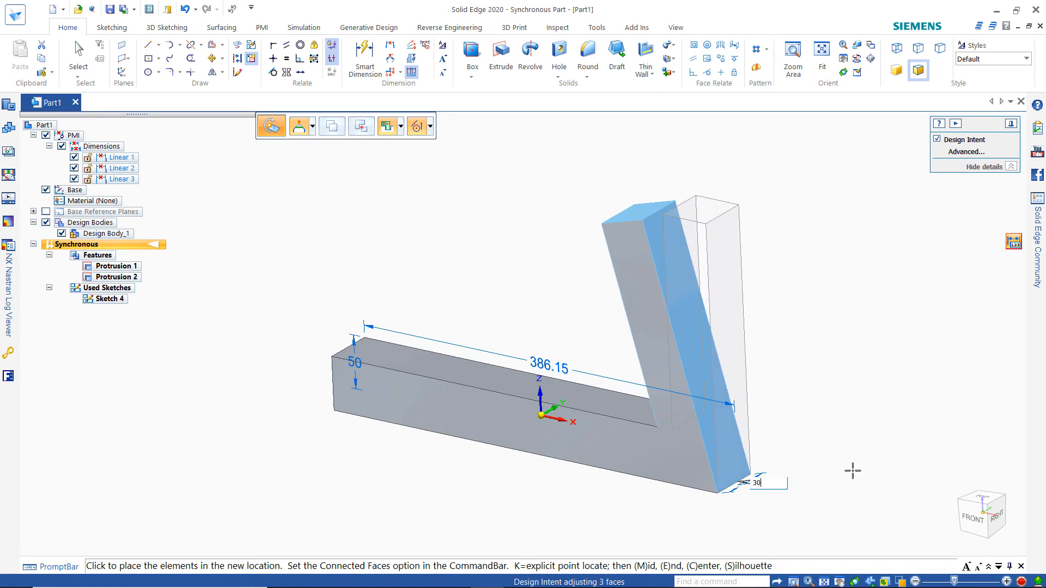
key("Return")
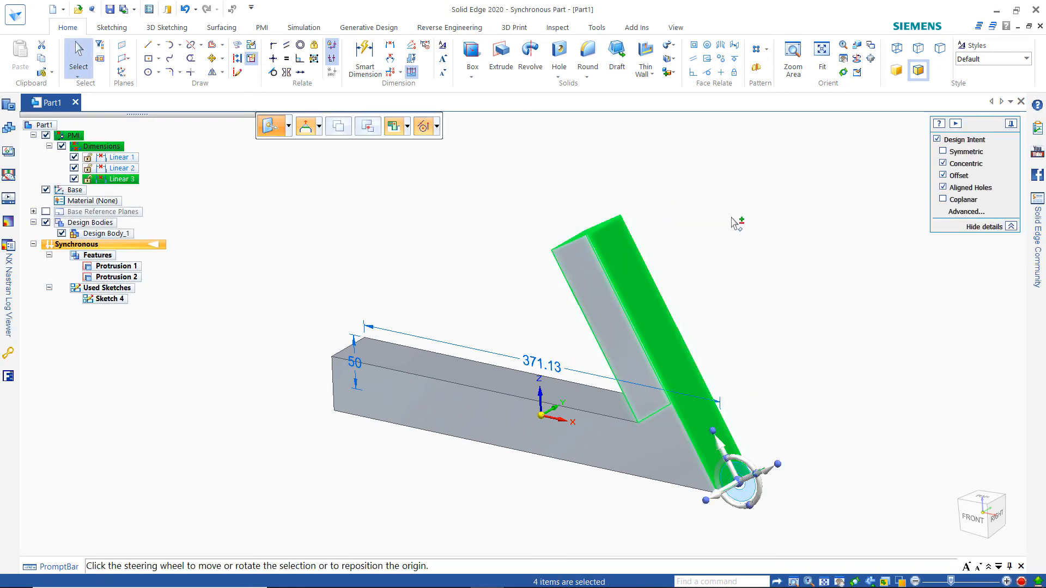
key("Escape")
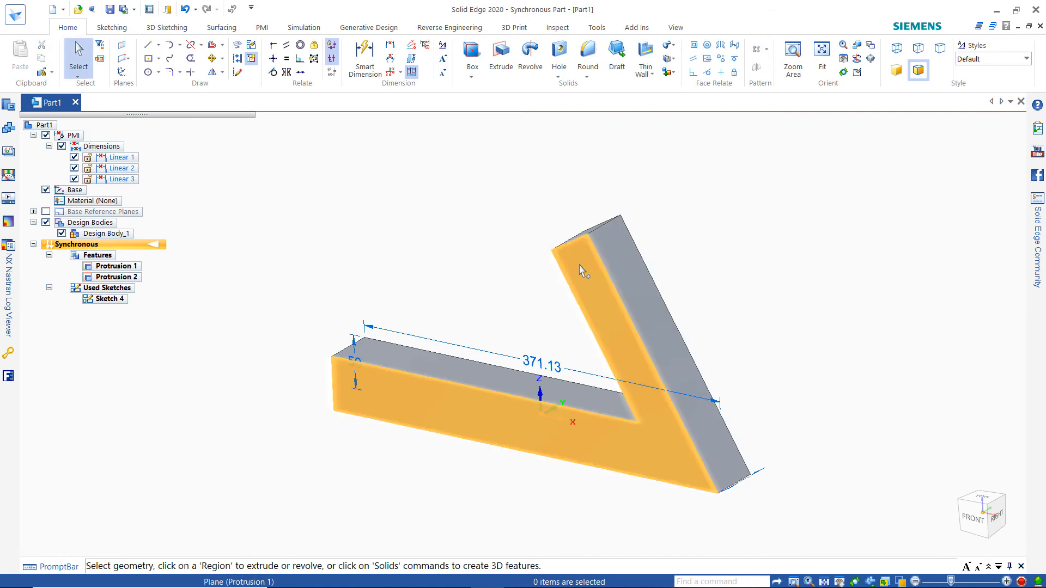
Rotate the part's front face by 15° about the tilted leg's upper end, with Offset off and Symmetric on.
left_click(579, 267)
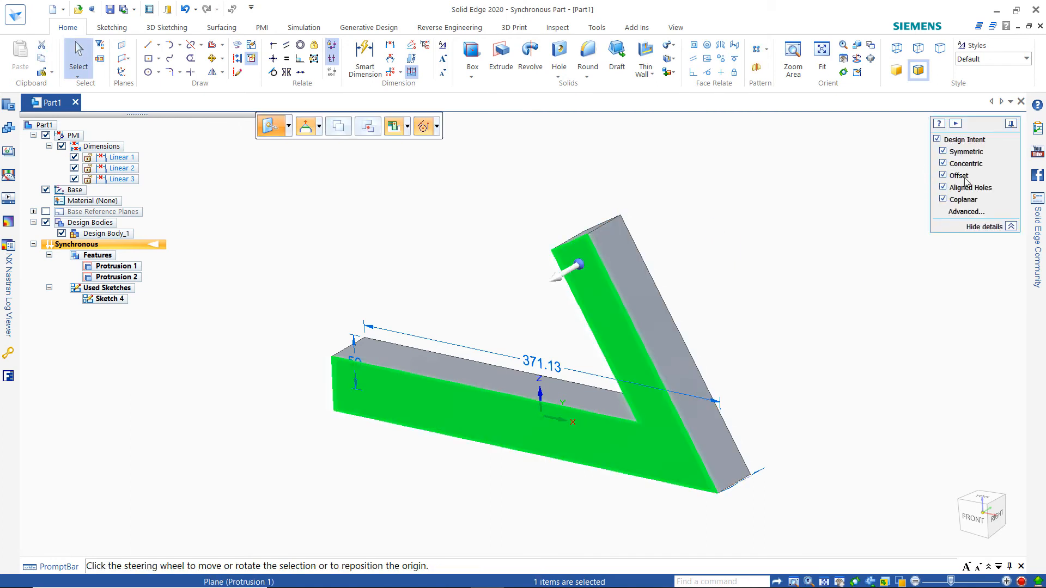
left_click(943, 176)
left_click(579, 266)
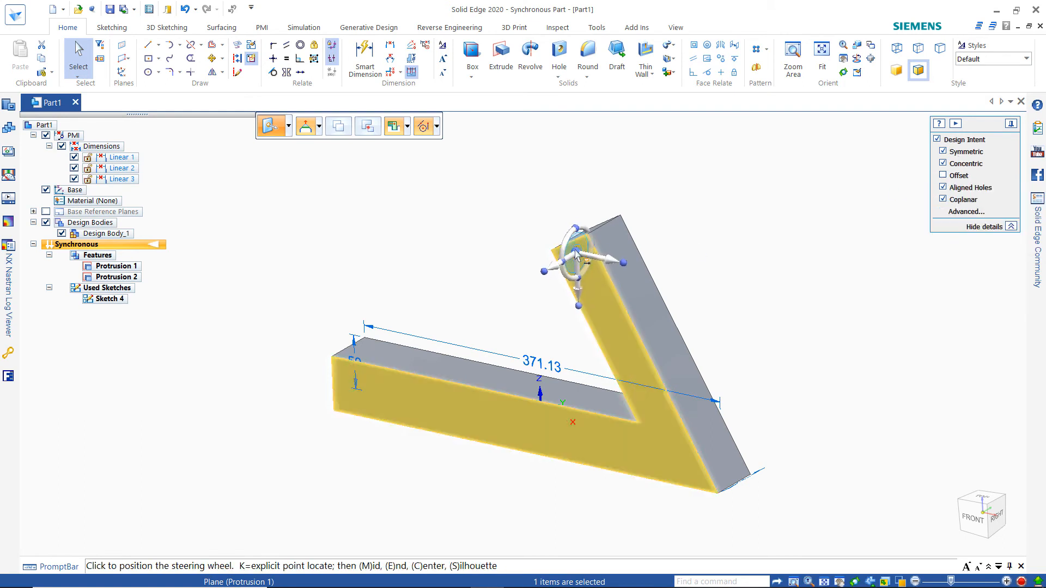
left_click(577, 244)
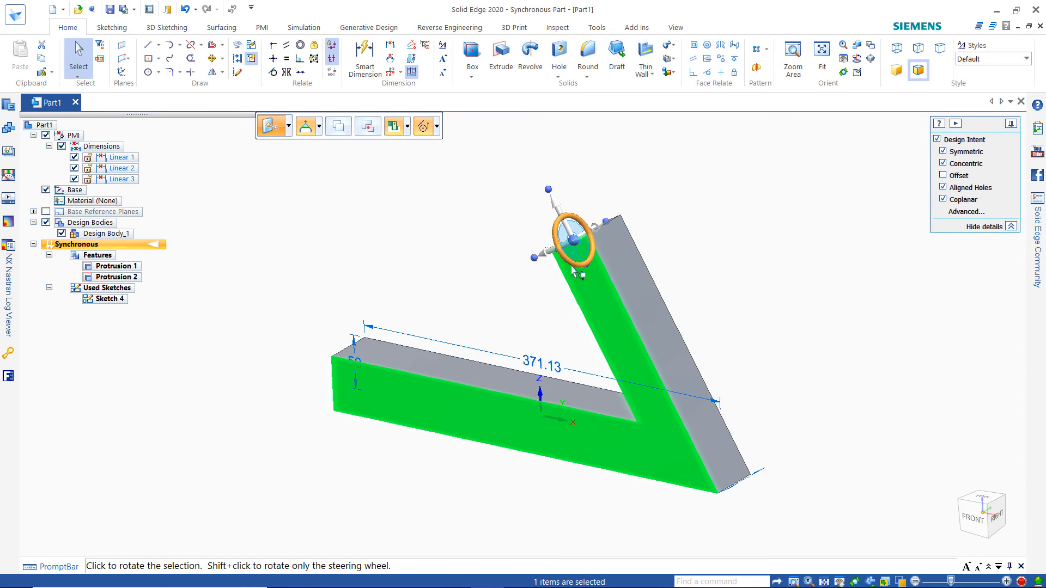
left_click(573, 267)
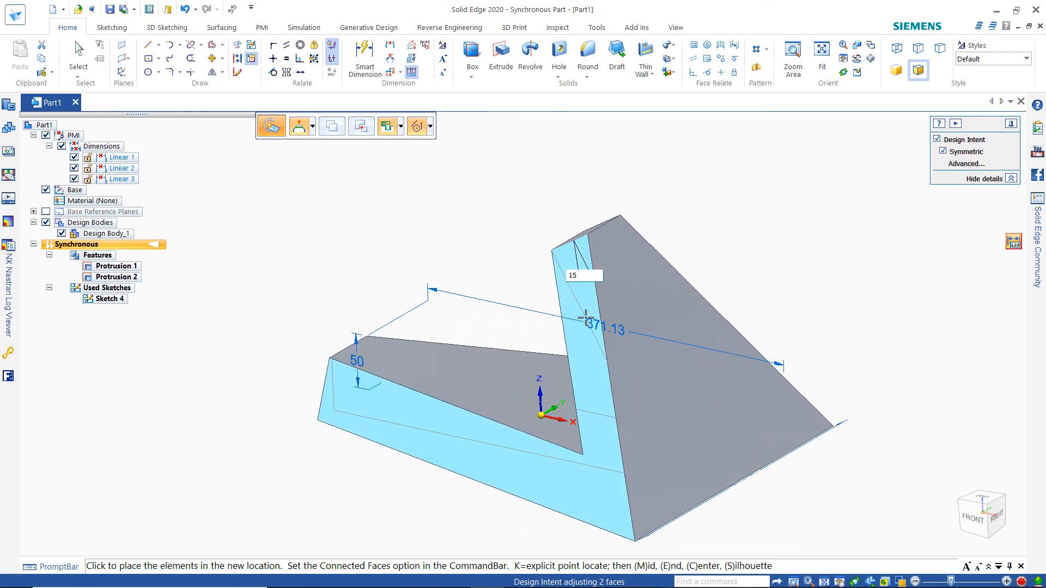
key("Return")
key("Escape")
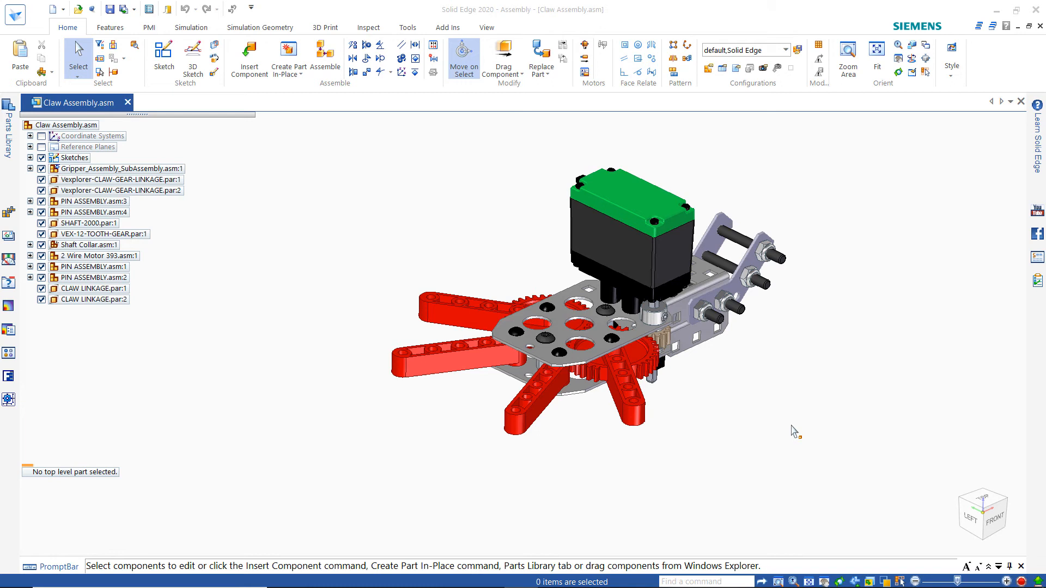
Create a new part document from the ANSI Metric part template.
scroll(791, 425, "up", 1)
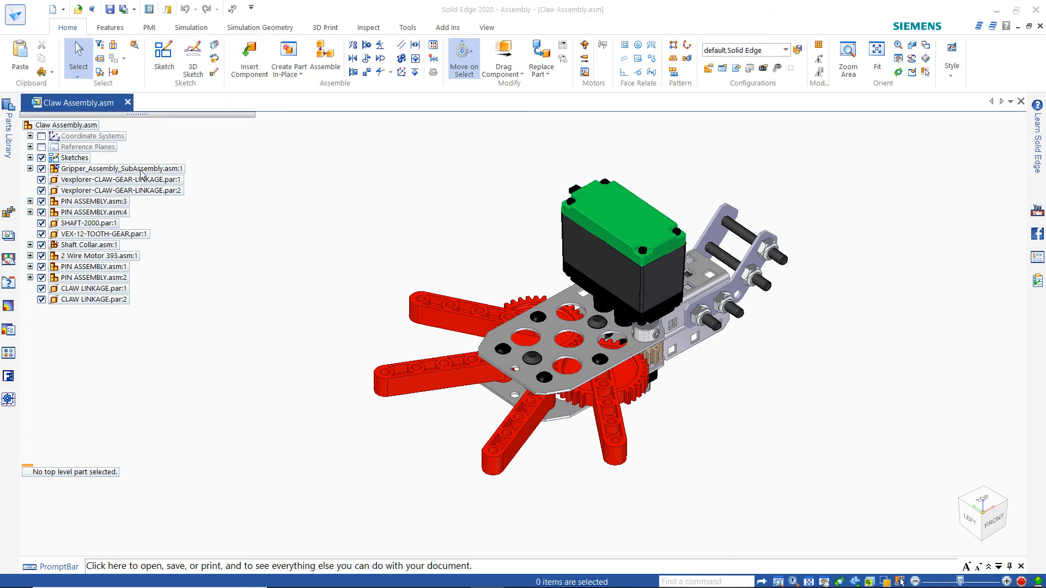
left_click(22, 25)
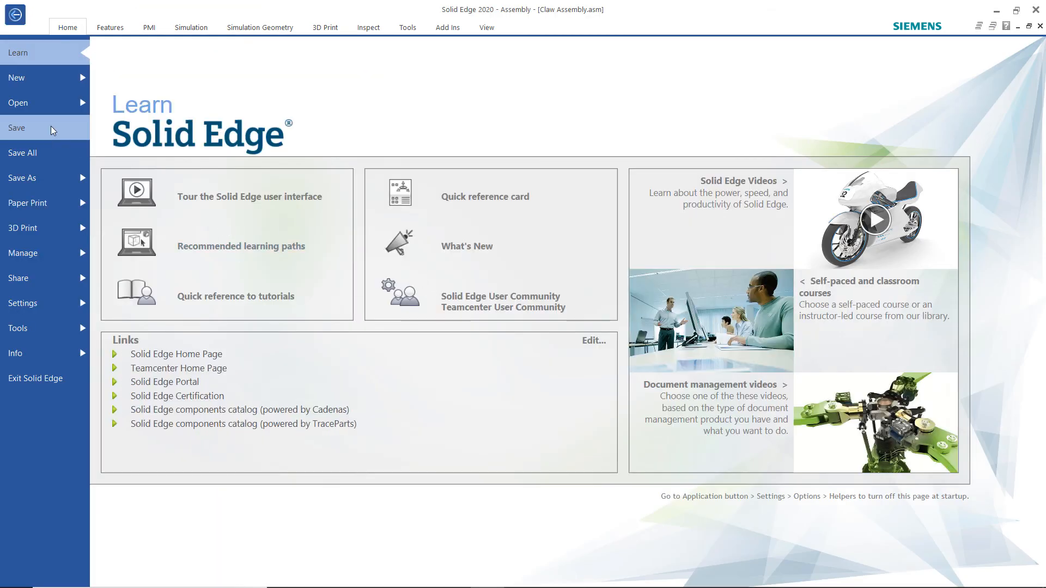
left_click(46, 111)
left_click(347, 169)
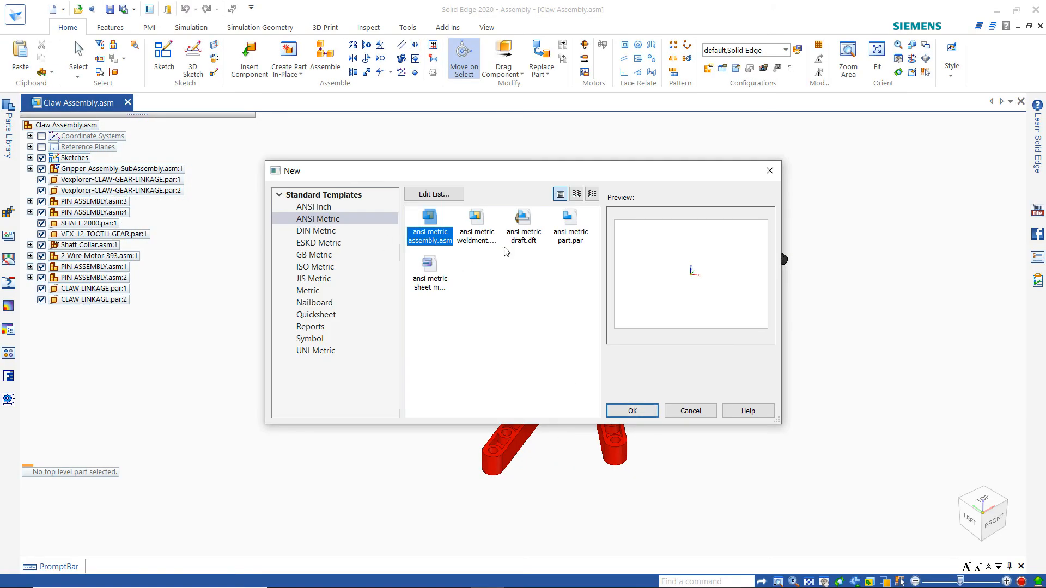
left_click(570, 218)
left_click(629, 412)
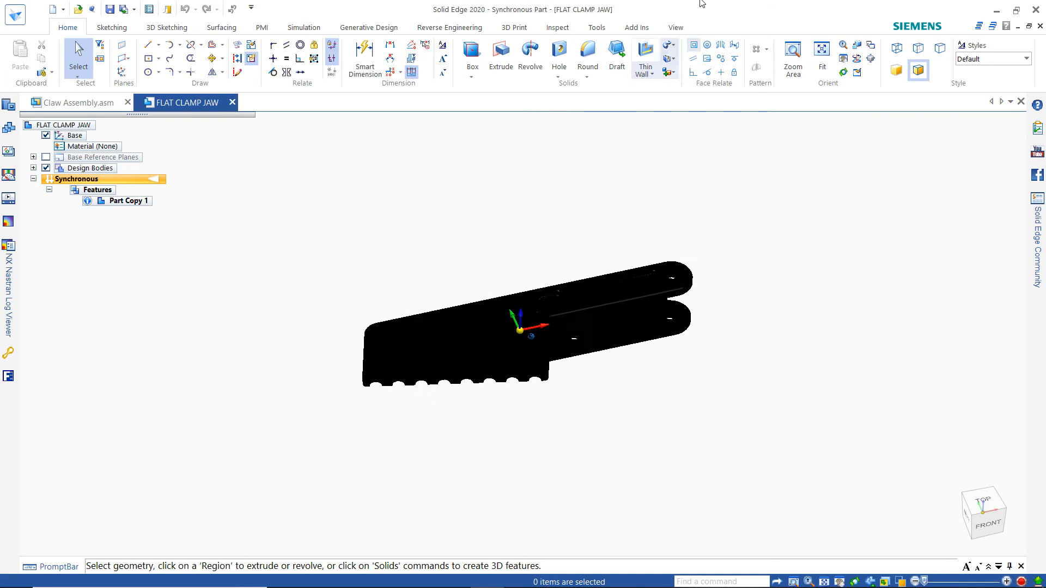
Paint the black flat clamp jaw body yellow with the Part Painter.
left_click(675, 27)
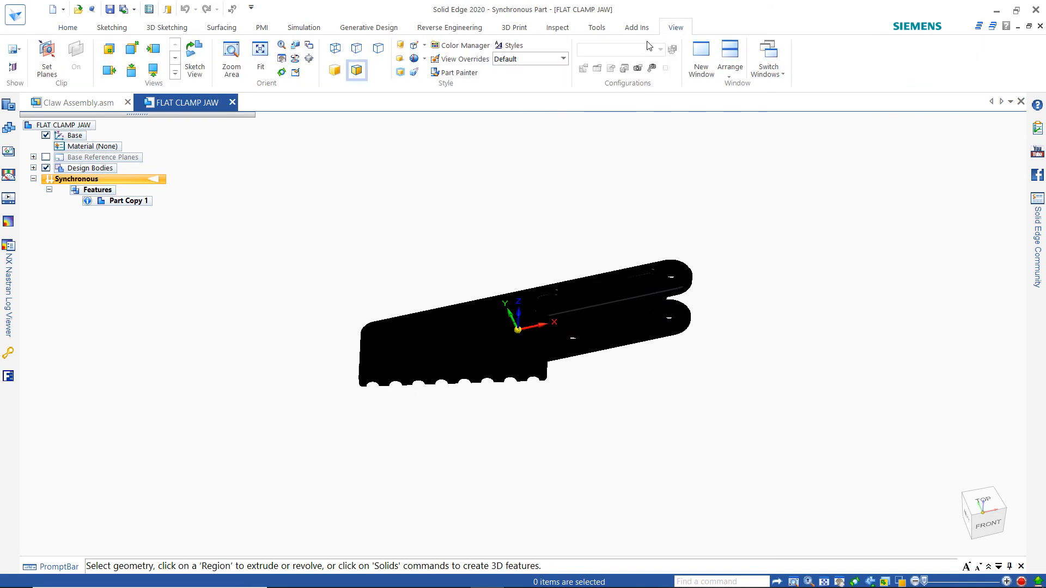
left_click(459, 72)
left_click(475, 348)
scroll(540, 161, "up", 1)
left_click(608, 129)
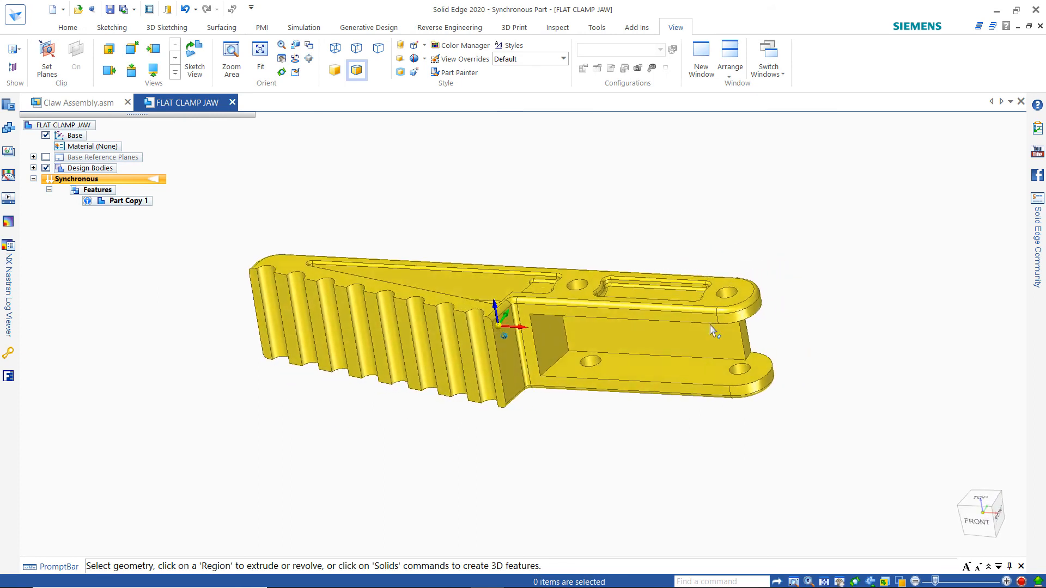
Dimension the vertical gap between the inner faces of the jaw's two fork arms.
left_click(65, 28)
left_click(364, 56)
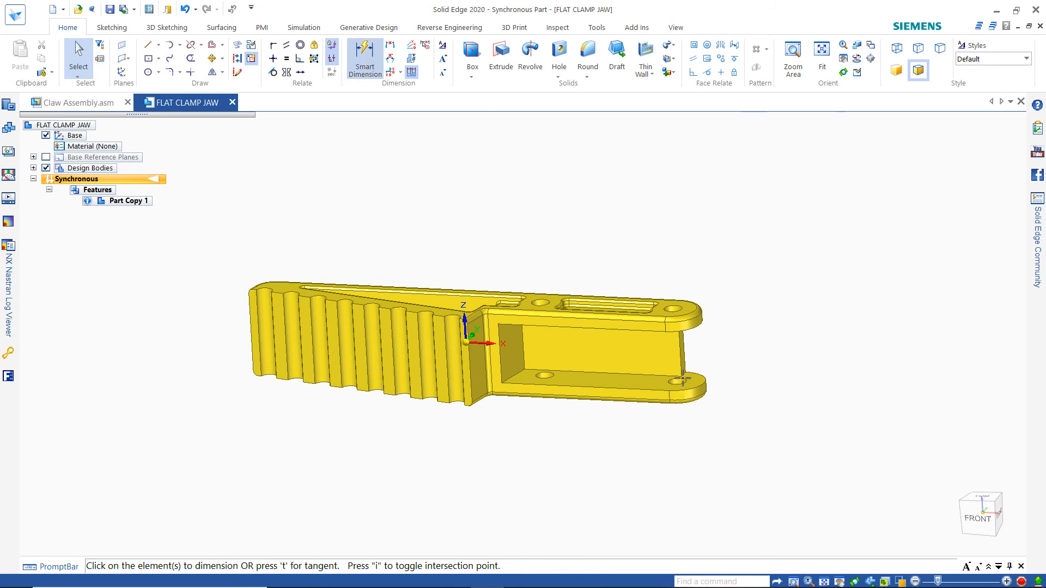
left_click(680, 354)
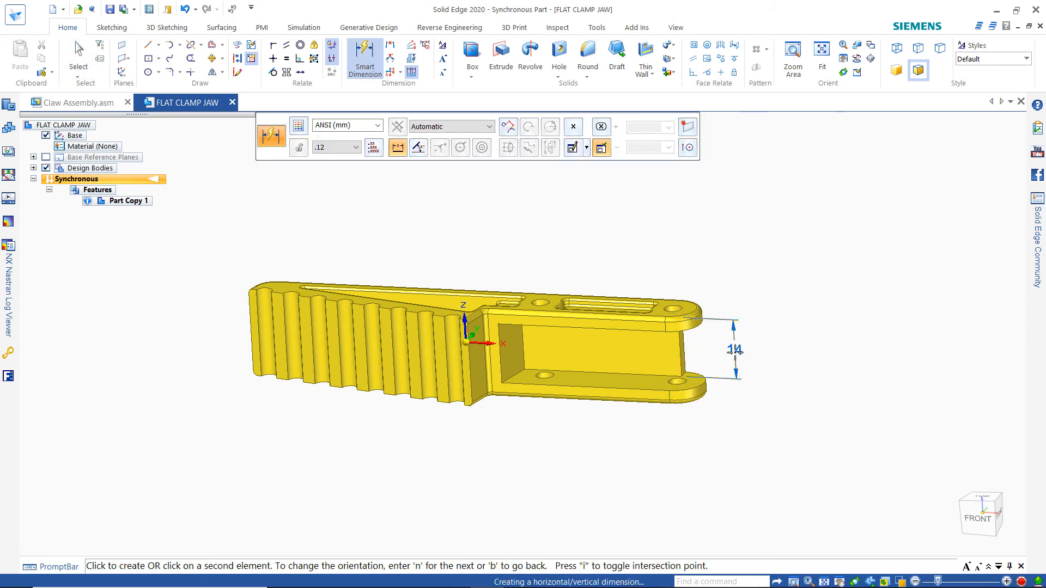
left_click(735, 351)
key("Escape")
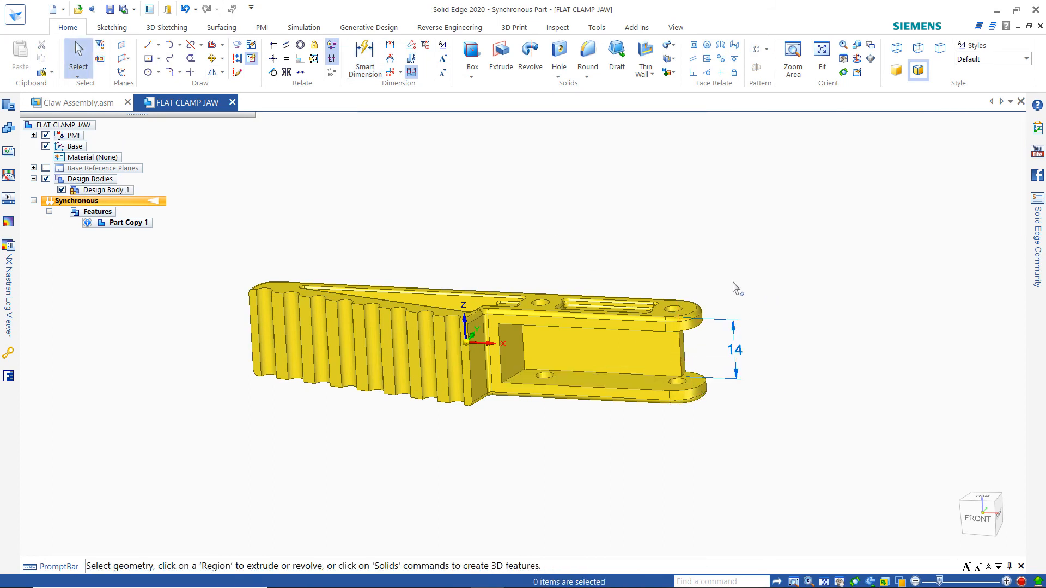
Measure a red claw linkage's thickness in Claw Assembly.asm with Smart Measure and return to the FLAT CLAMP JAW part.
left_click(90, 107)
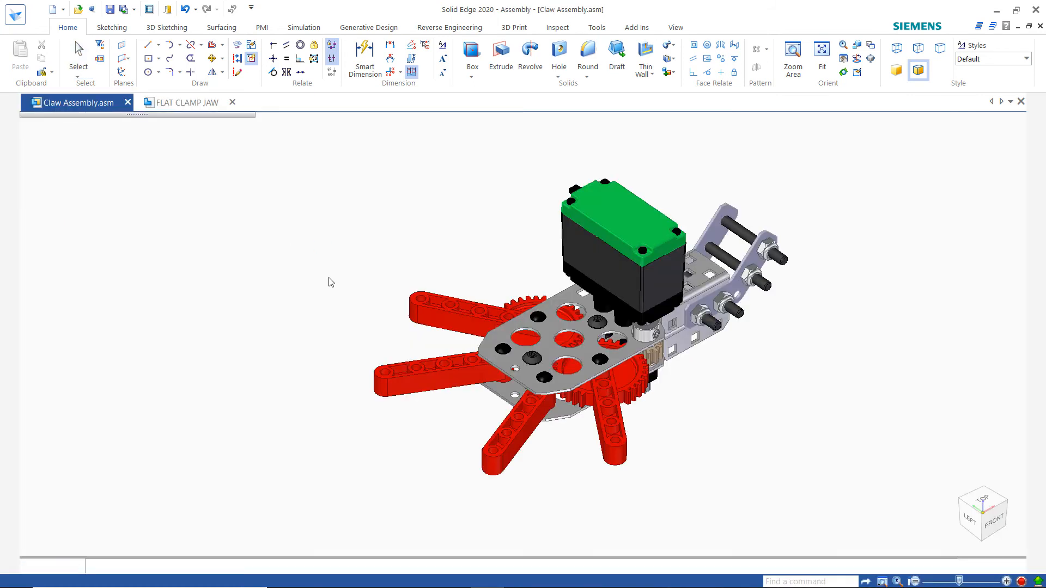
scroll(338, 281, "up", 5)
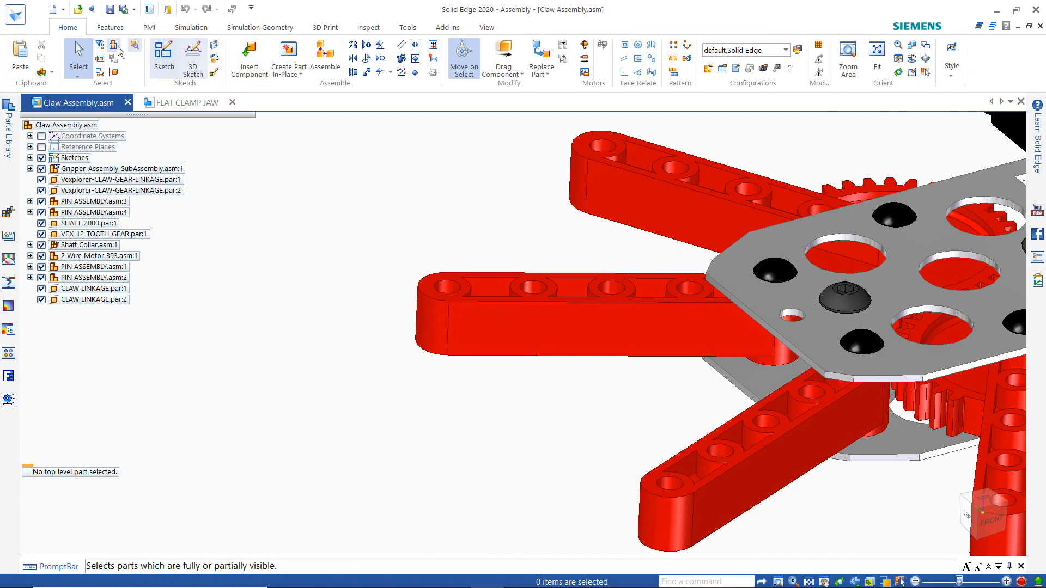
left_click(362, 30)
left_click(24, 68)
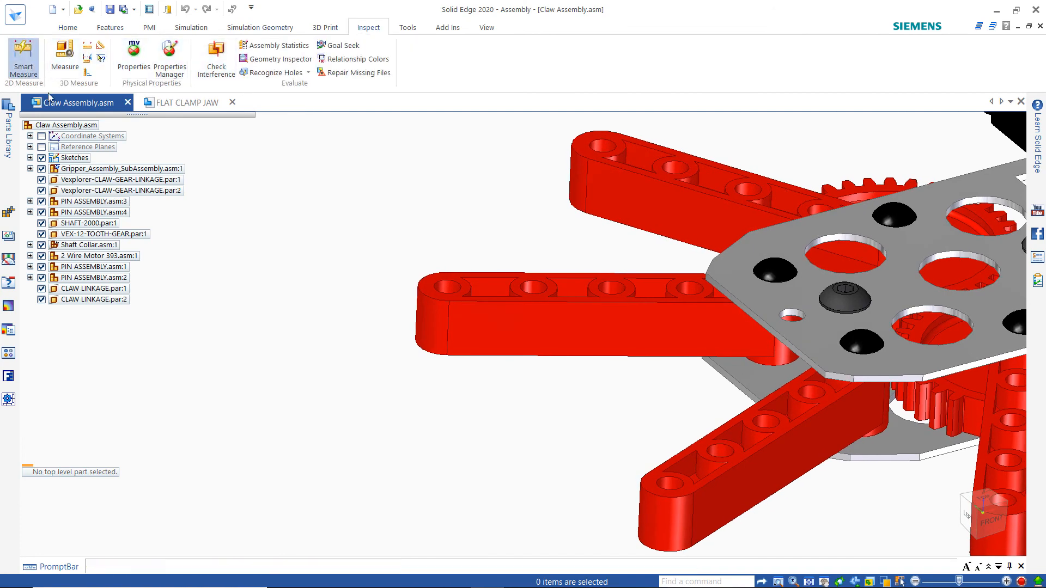
left_click(446, 324)
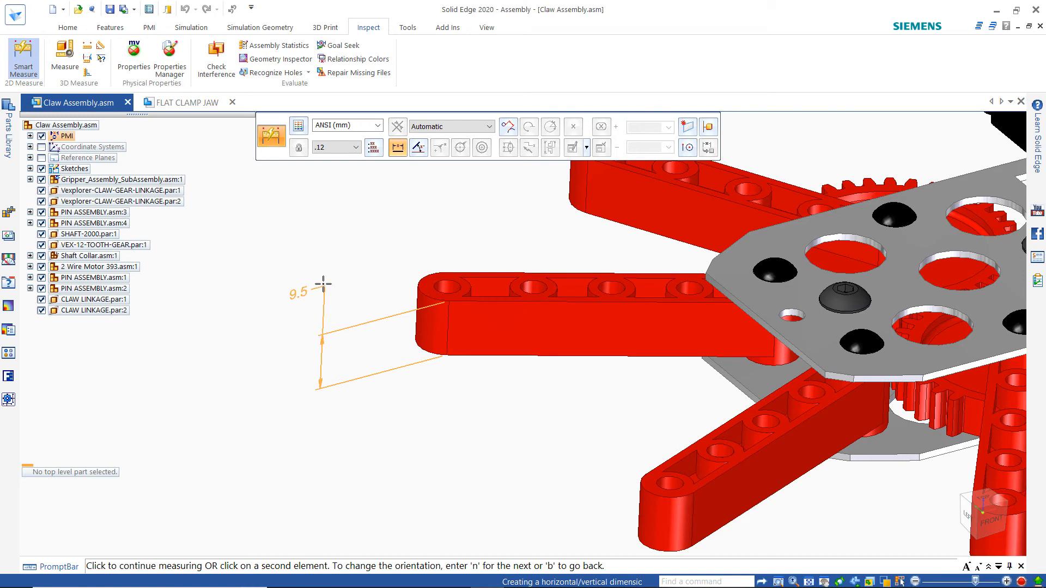
key("Escape")
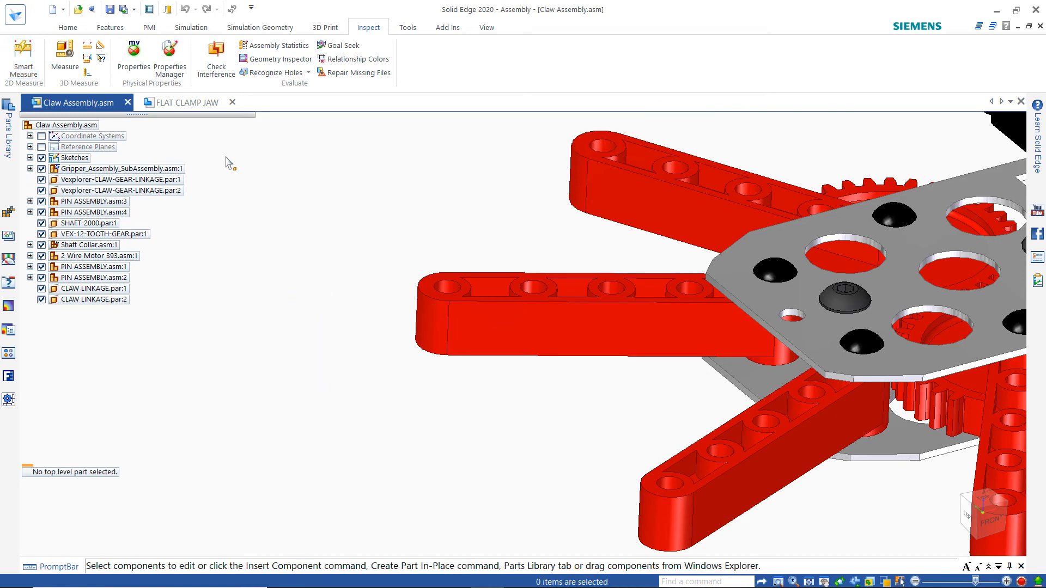
left_click(190, 104)
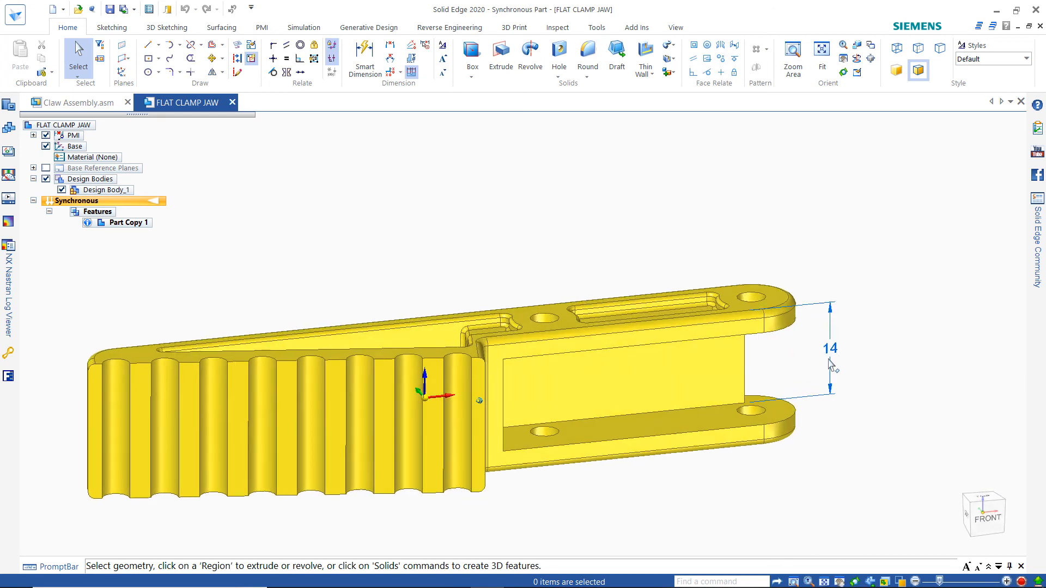
Try smaller values for the gap between the fork arms, ending at 12.6 mm.
left_click(823, 357)
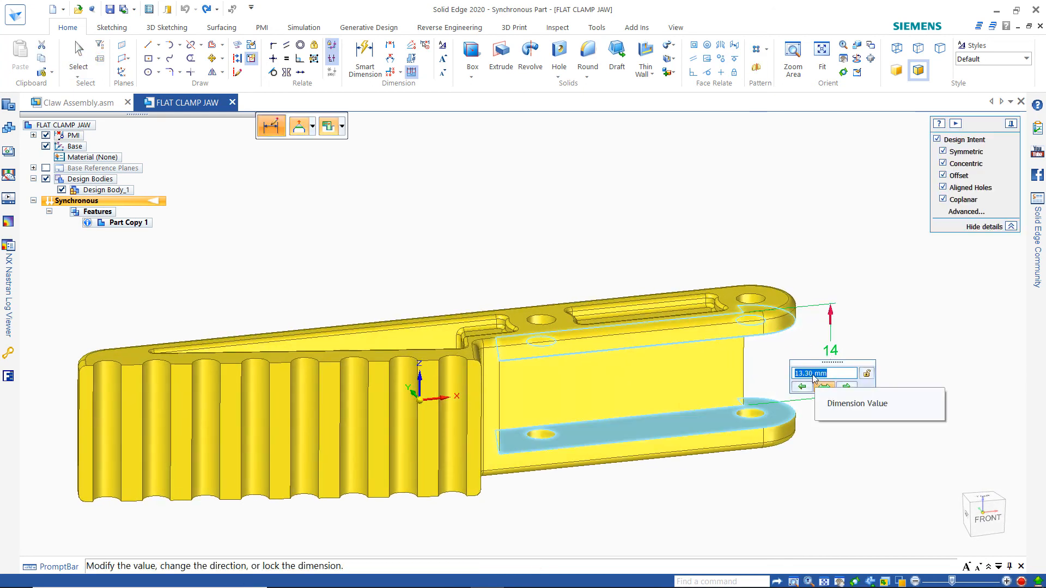
scroll(812, 375, "down", 3)
scroll(813, 375, "down", 1)
scroll(813, 376, "up", 6)
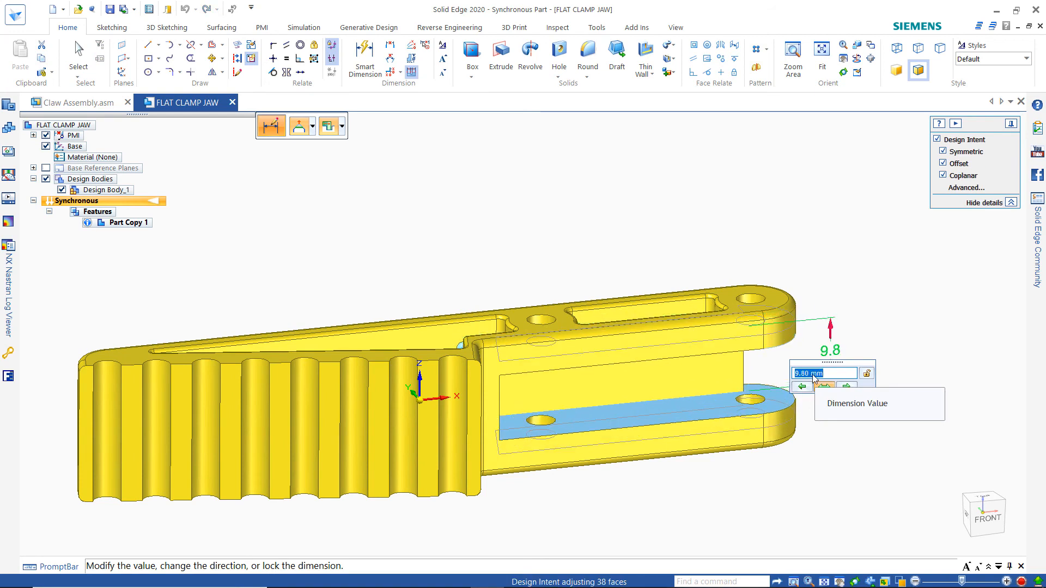
scroll(812, 375, "down", 2)
scroll(813, 376, "up", 1)
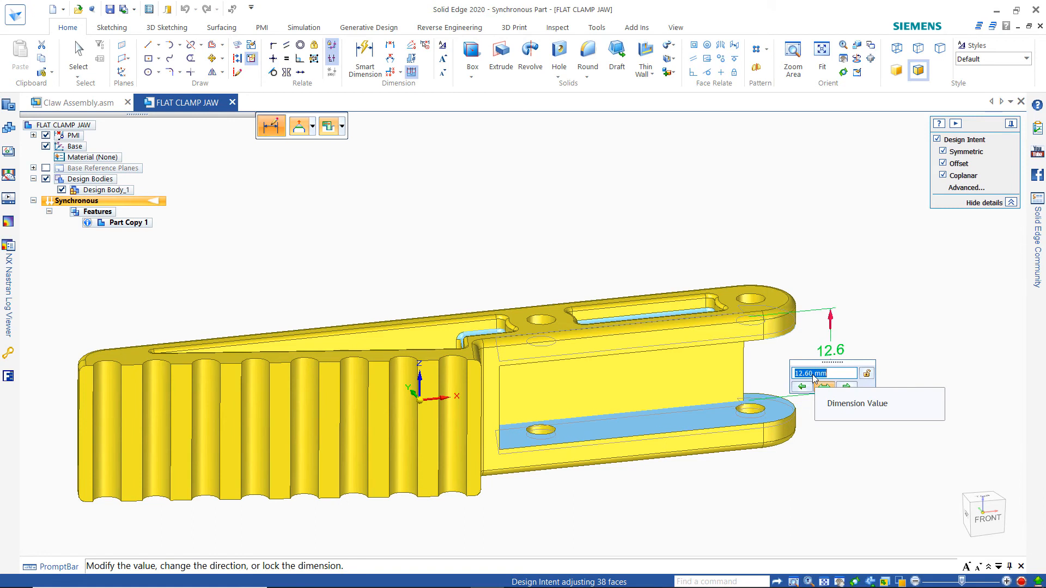
Examine the fork arms' thickness and pockets at the reduced gap, and undo the gap change.
middle_click_drag(733, 275, 777, 342)
scroll(777, 343, "up", 2)
scroll(751, 332, "down", 1)
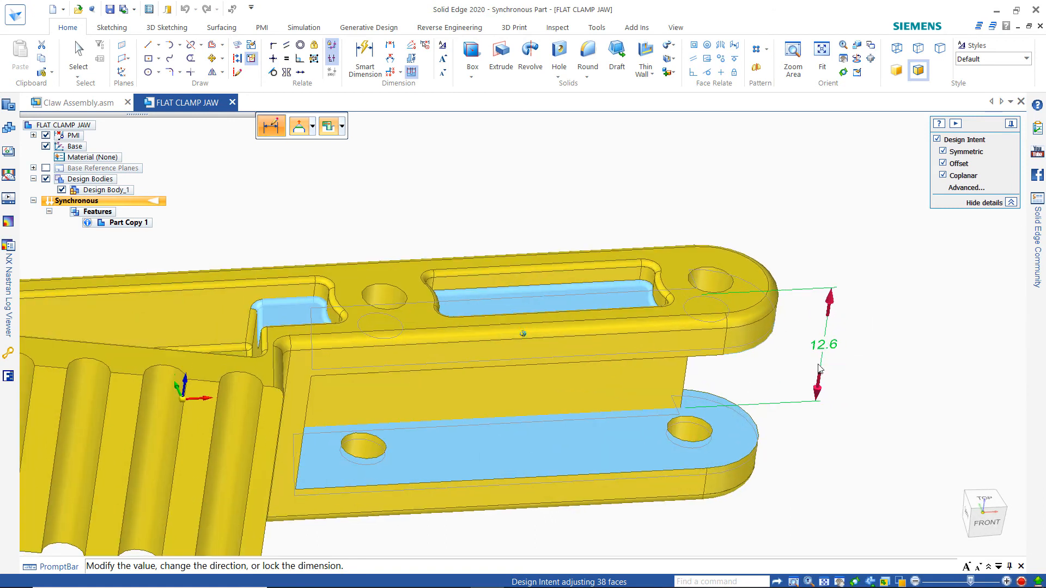
scroll(820, 373, "down", 3)
scroll(817, 376, "up", 1)
scroll(815, 376, "up", 2)
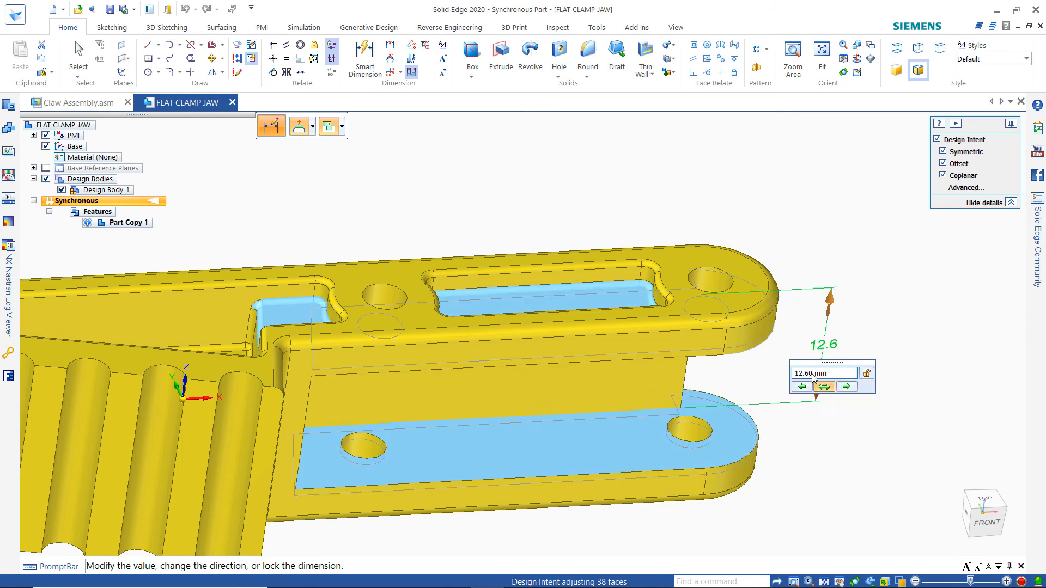
left_click(695, 211)
key("ctrl+z")
Add a locked dimension for the upper fork arm's thickness.
middle_click_drag(681, 204, 365, 61)
left_click(365, 57)
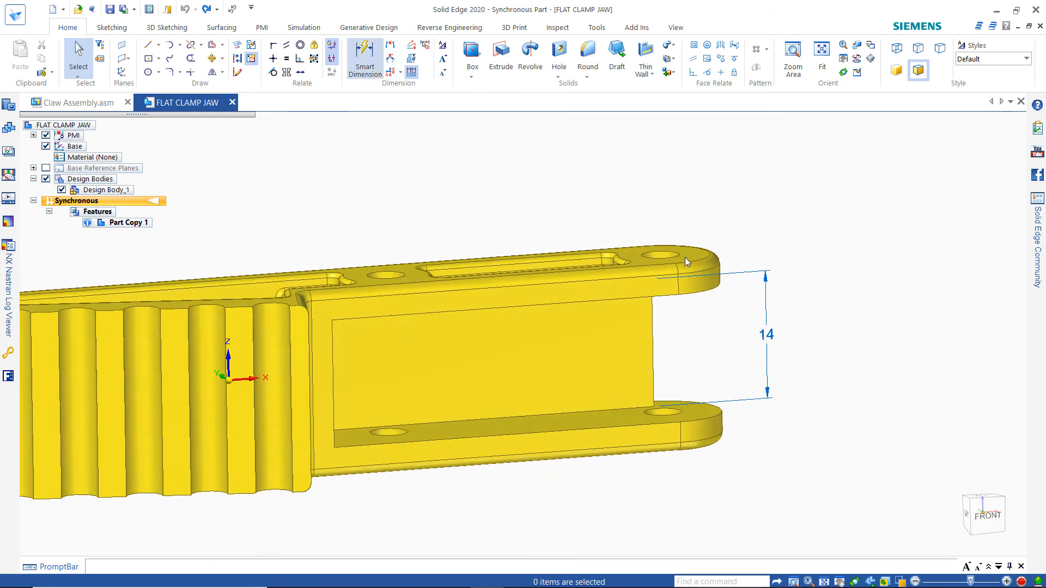
left_click(680, 285)
left_click(826, 208)
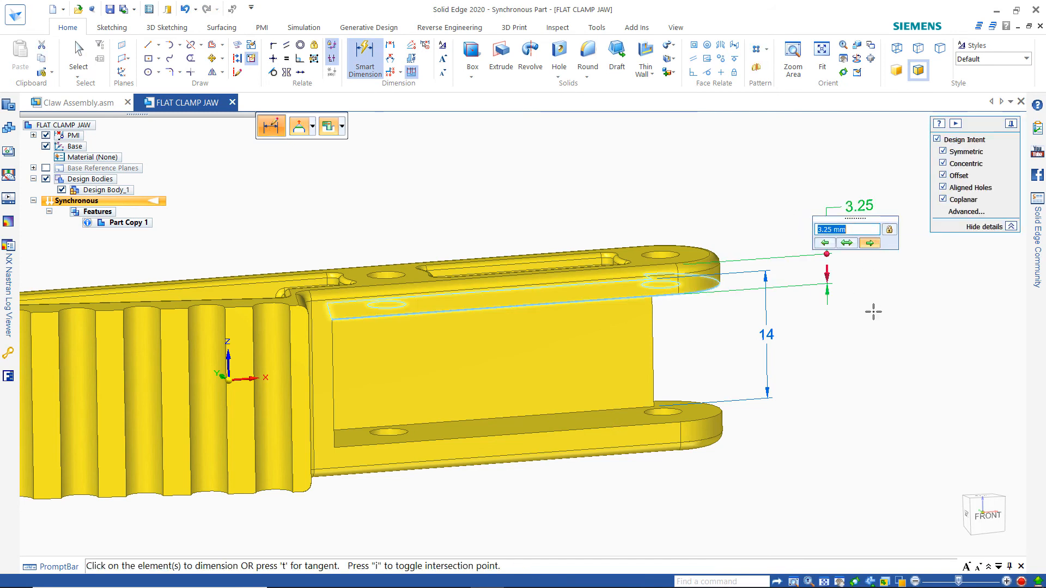
key("Return")
key("Escape")
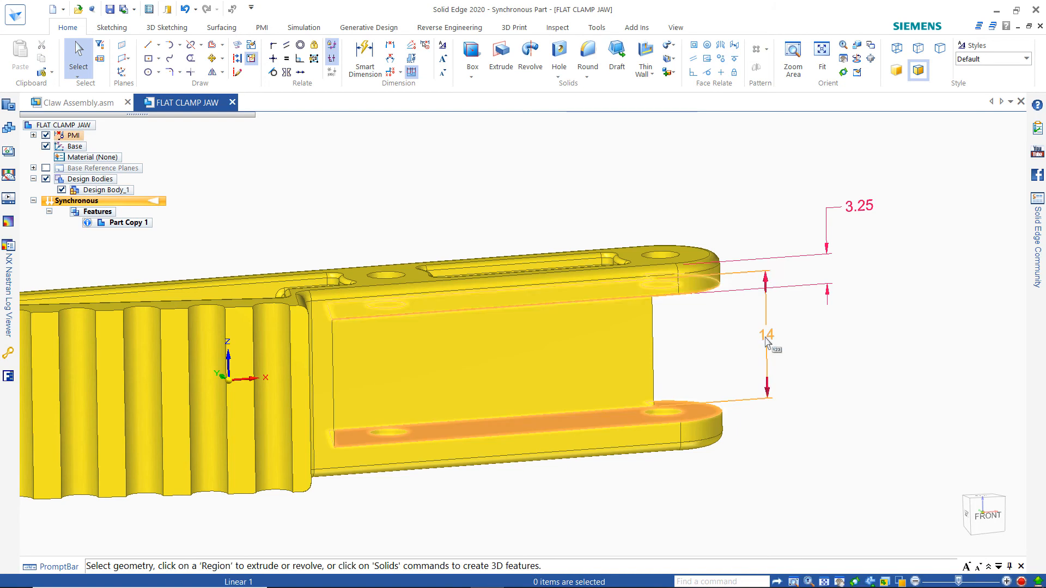
Set the gap between the fork arms' inner faces to 10 mm.
left_click(768, 357)
left_click(749, 358)
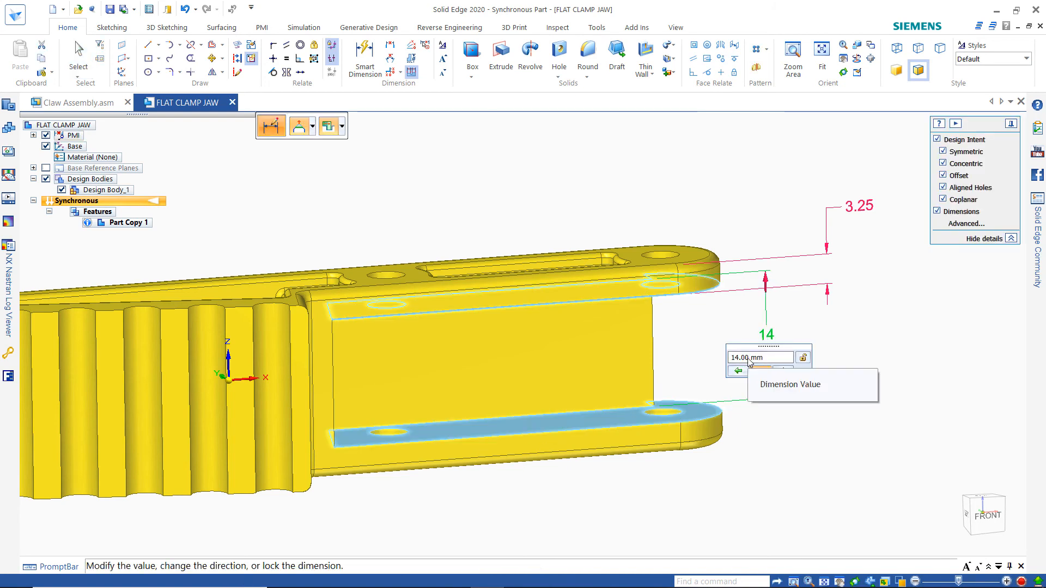
scroll(749, 358, "down", 3)
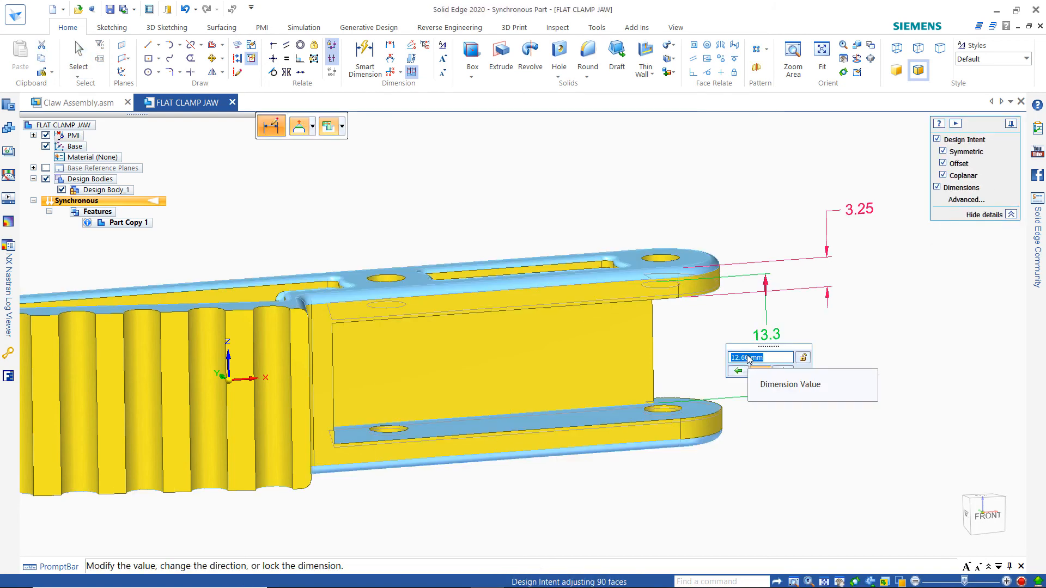
scroll(749, 358, "down", 1)
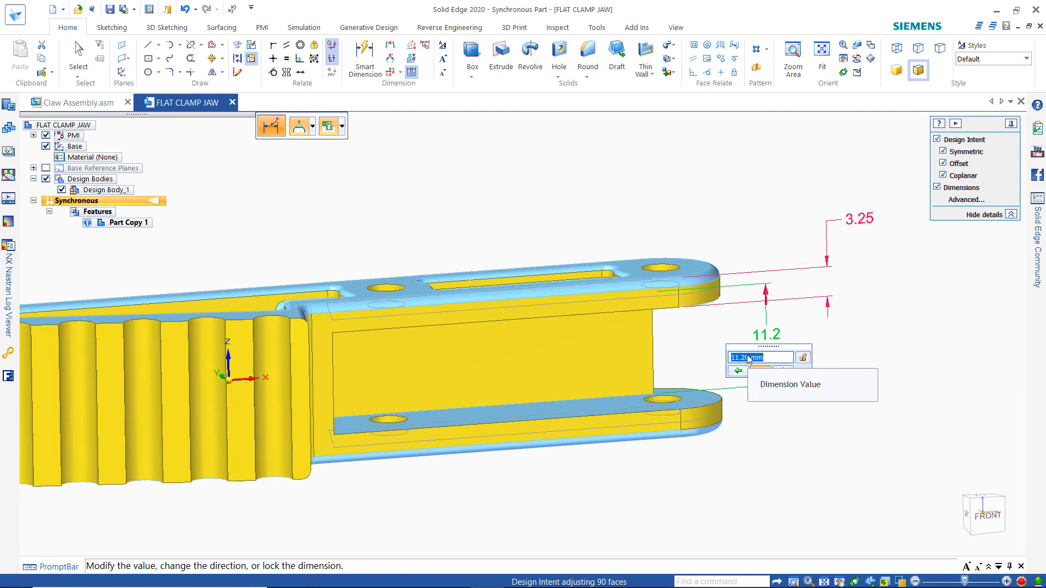
type("10")
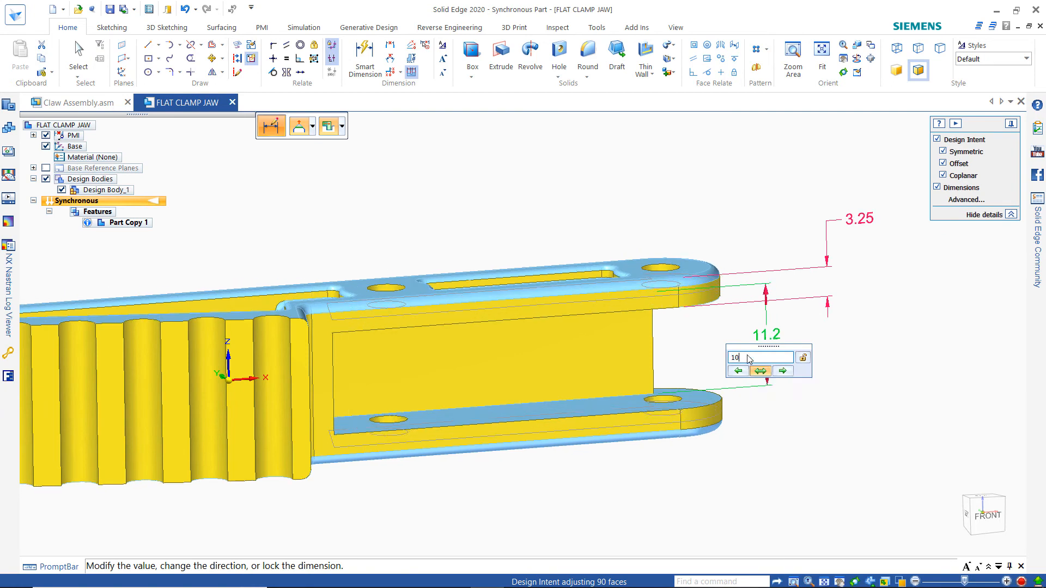
key("Return")
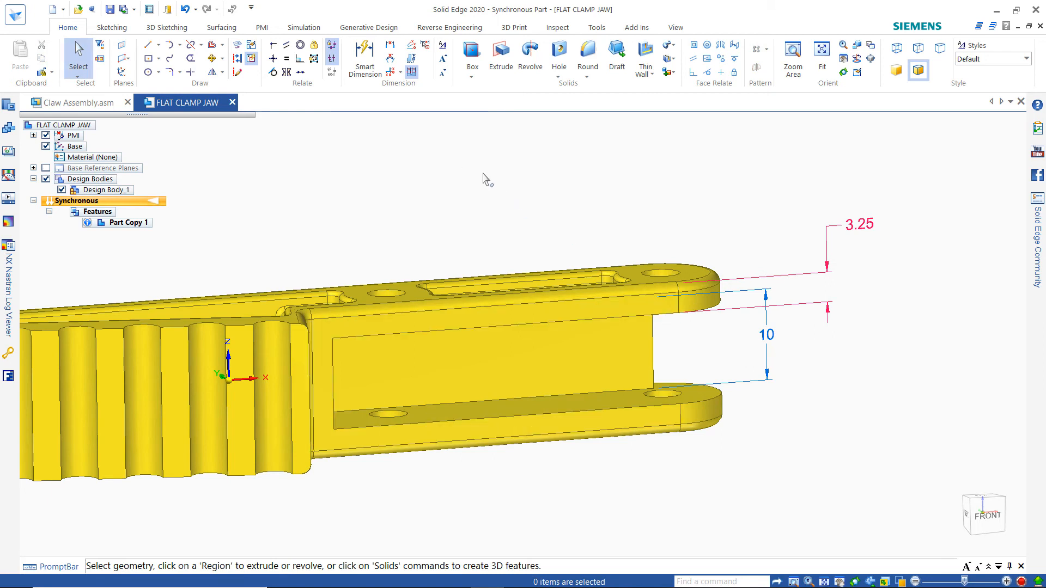
Try moving the jaw's narrow end face outward about 37 mm with the connected faces set to extend.
key("ctrl+i")
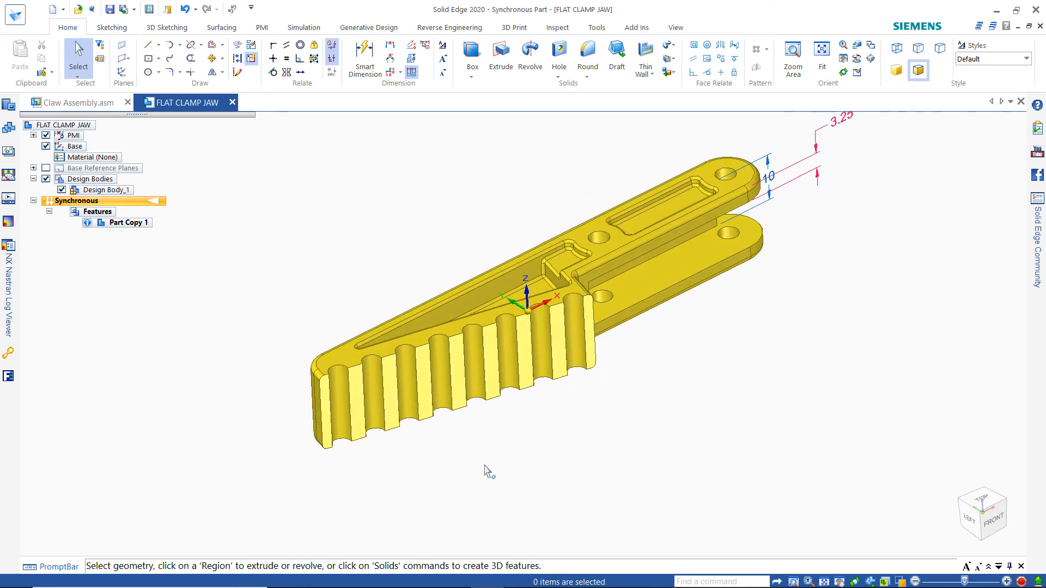
scroll(434, 523, "up", 5)
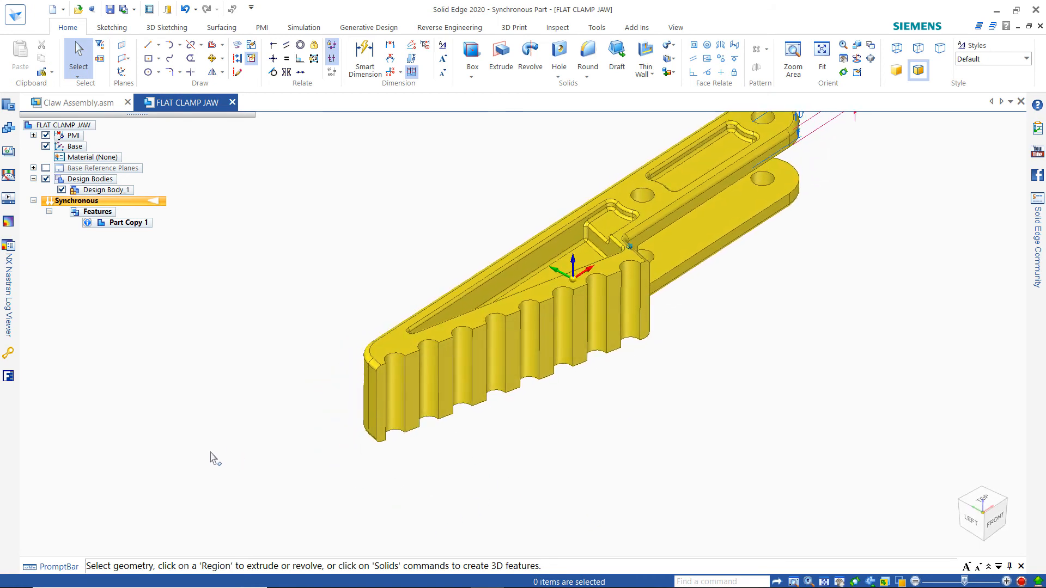
left_click(365, 405)
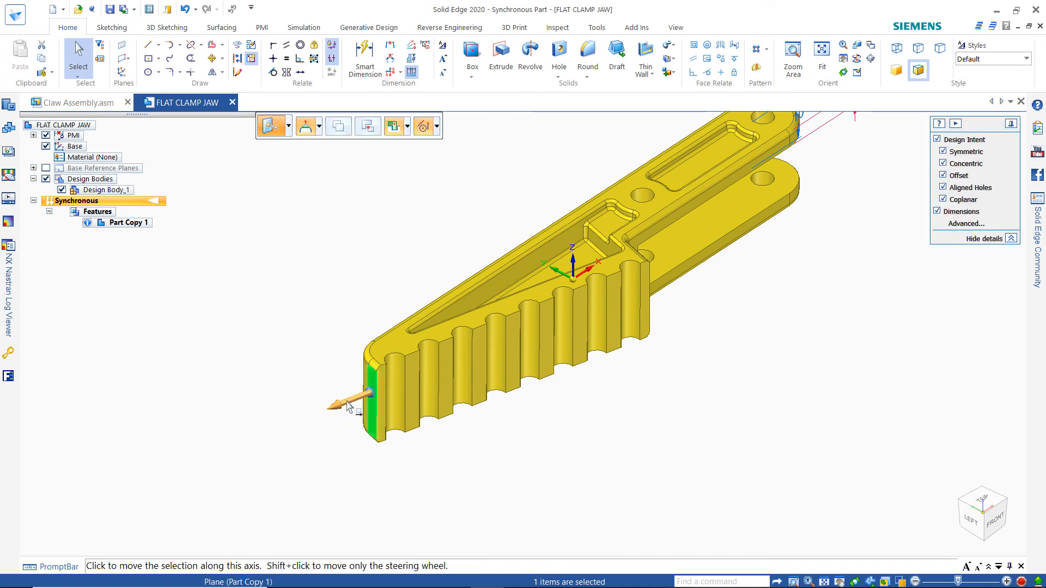
left_click(347, 406)
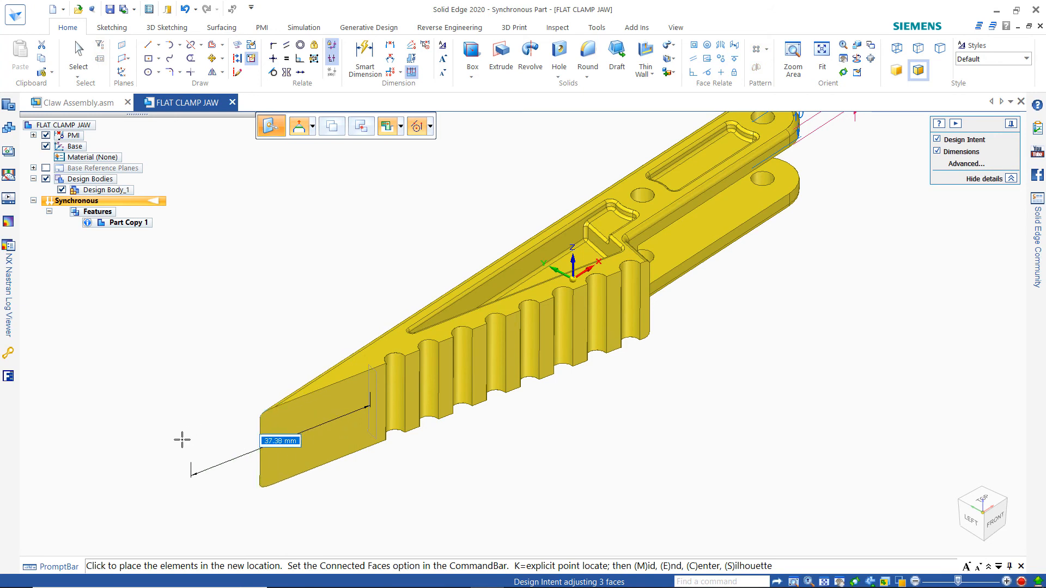
key("Escape")
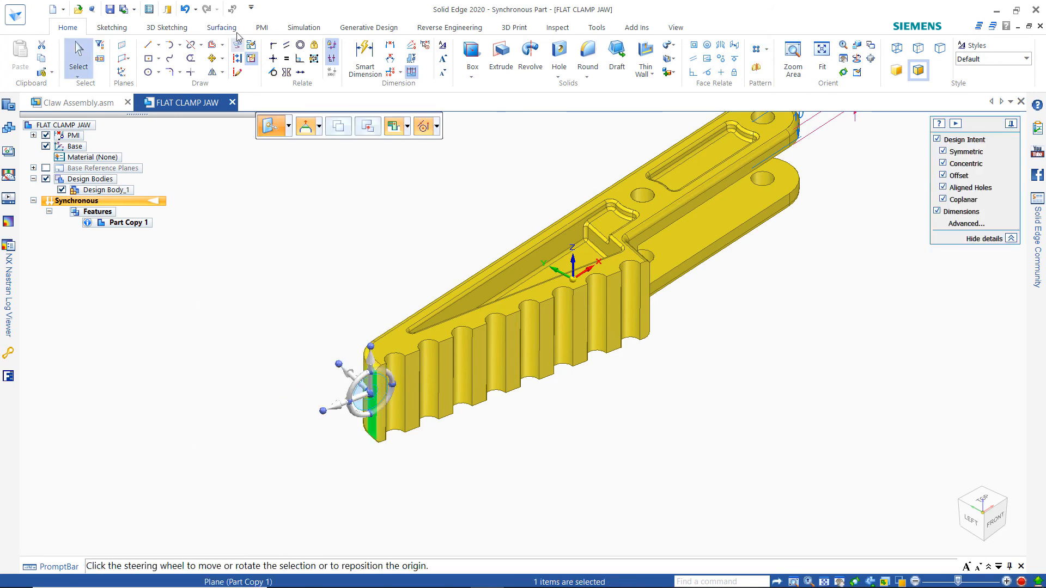
Move the jaw's narrow end face outward 30 mm with the connected faces set to tip.
left_click(319, 127)
left_click(325, 162)
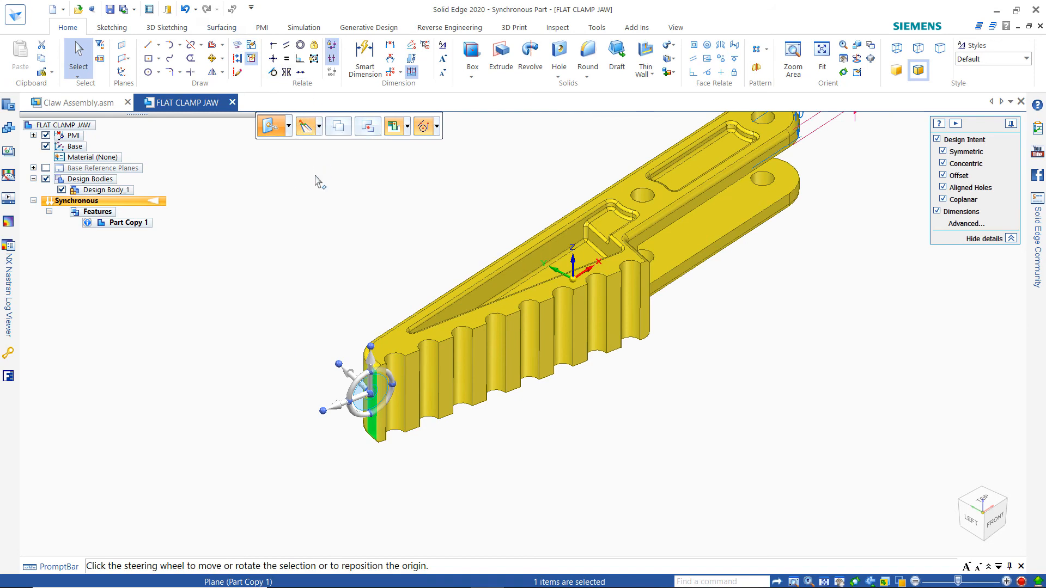
left_click(337, 412)
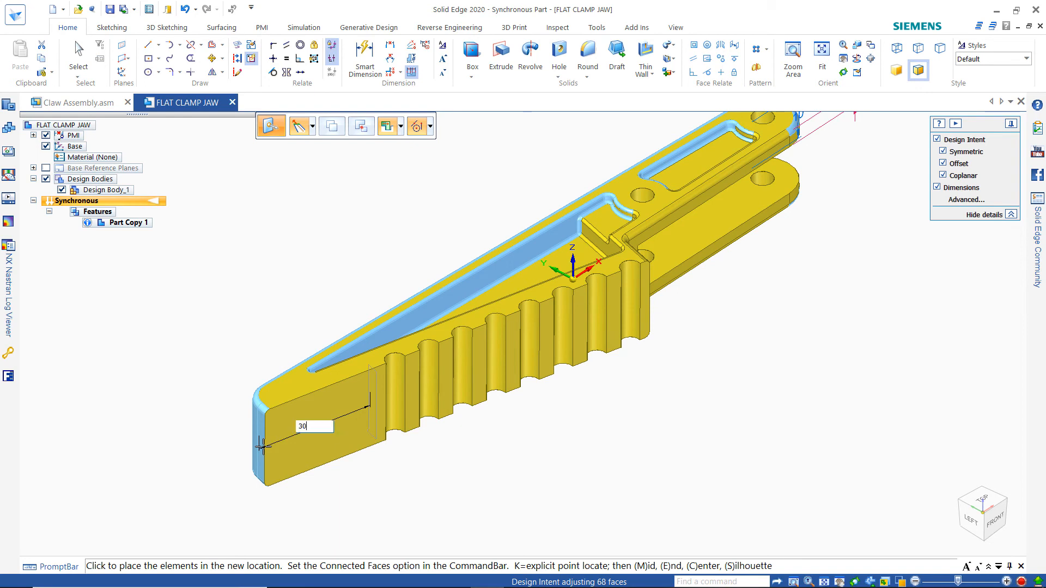
key("Return")
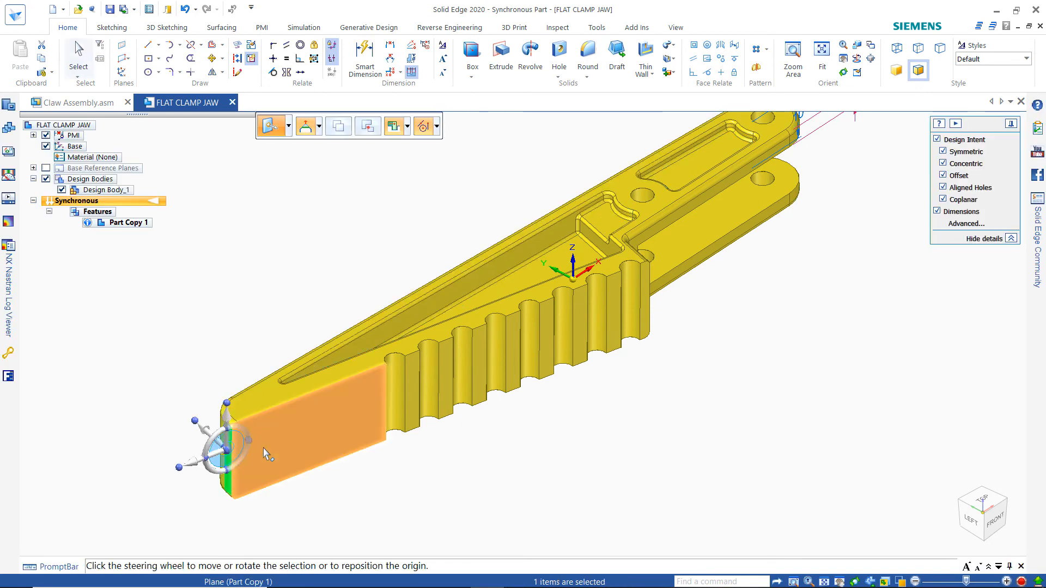
key("Escape")
mouse_move(377, 422)
middle_mouse_down()
mouse_move(656, 434)
mouse_move(549, 390)
mouse_move(278, 486)
mouse_move(388, 479)
mouse_move(283, 502)
mouse_move(399, 490)
mouse_move(246, 279)
mouse_move(259, 275)
mouse_move(243, 273)
middle_mouse_up()
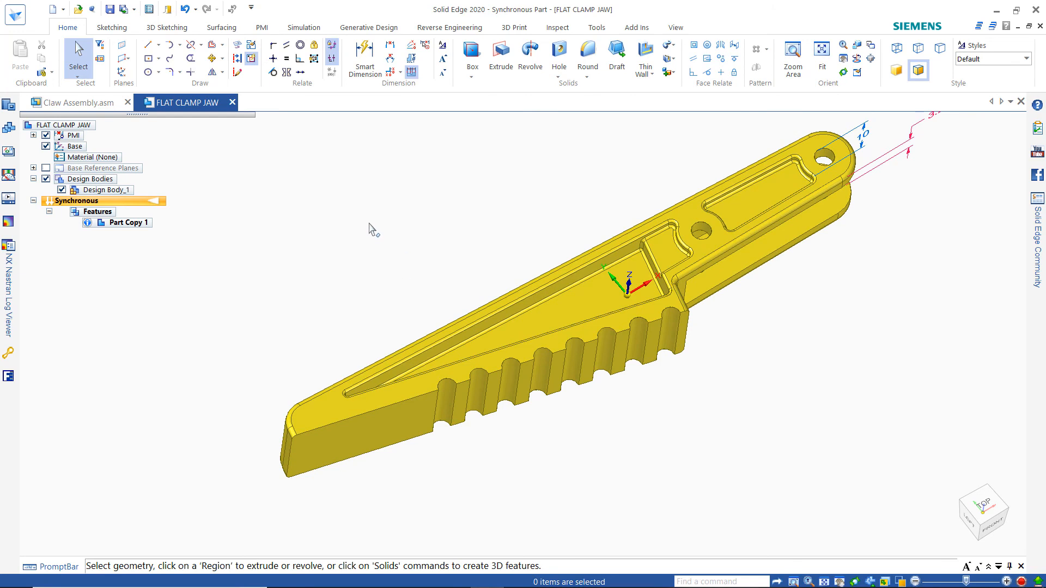
middle_click_drag(369, 226, 547, 225)
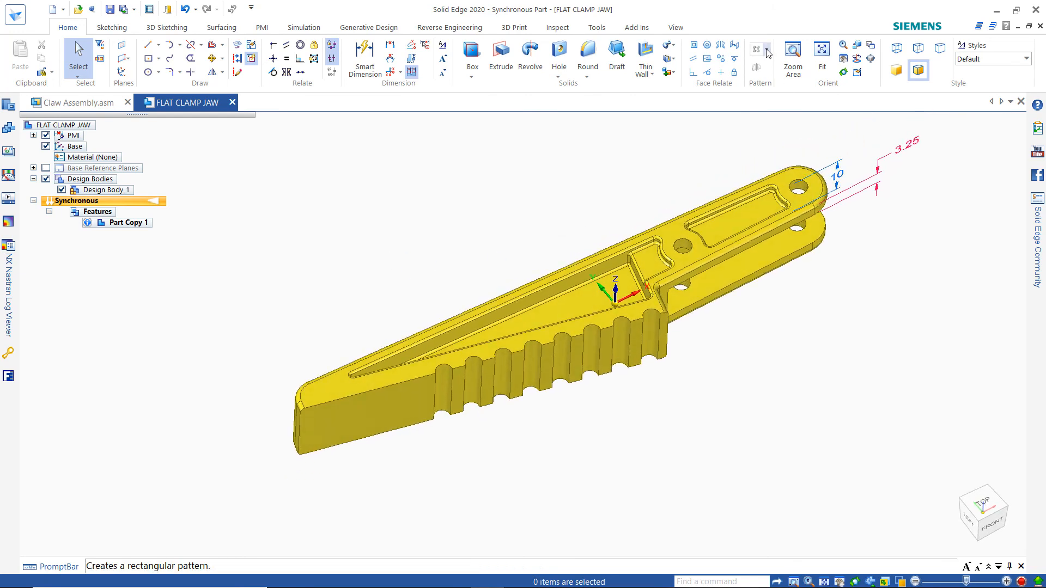
Recognize the grooves along the jaw's gripping face as a rectangular pattern, using the groove nearest the fork as master.
left_click(798, 135)
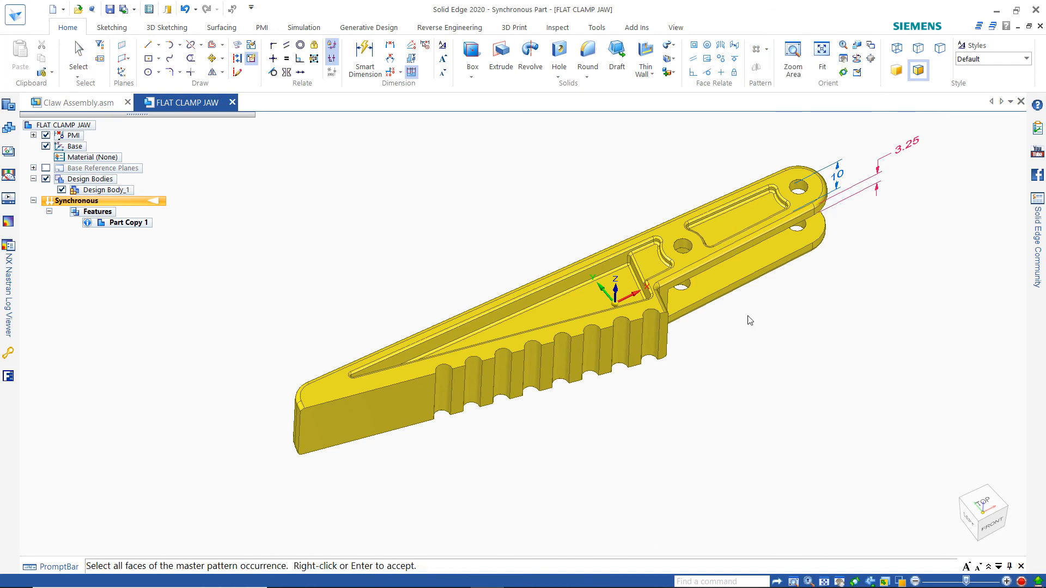
left_click(649, 351)
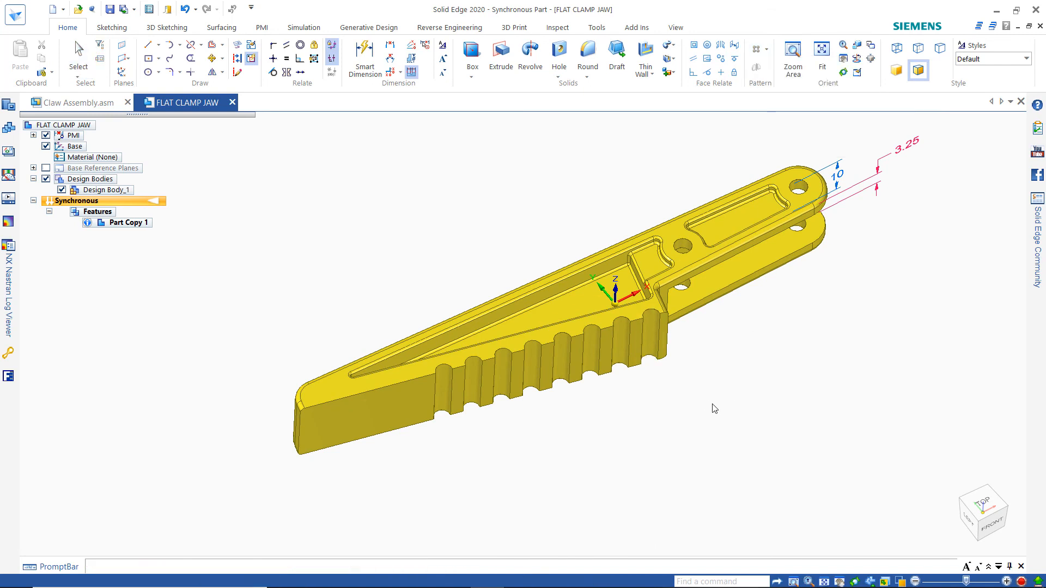
right_click(714, 409)
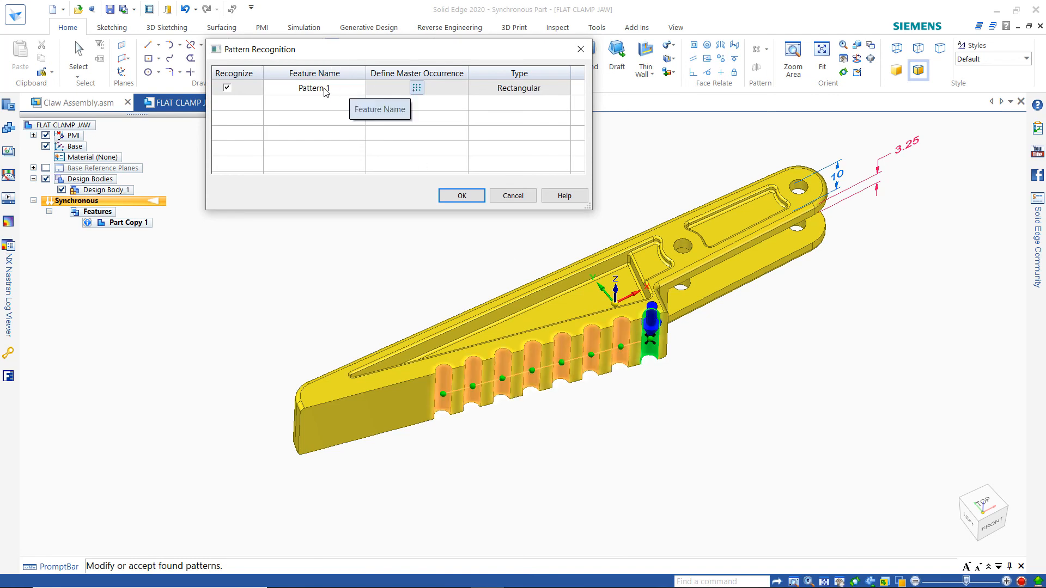
left_click(462, 197)
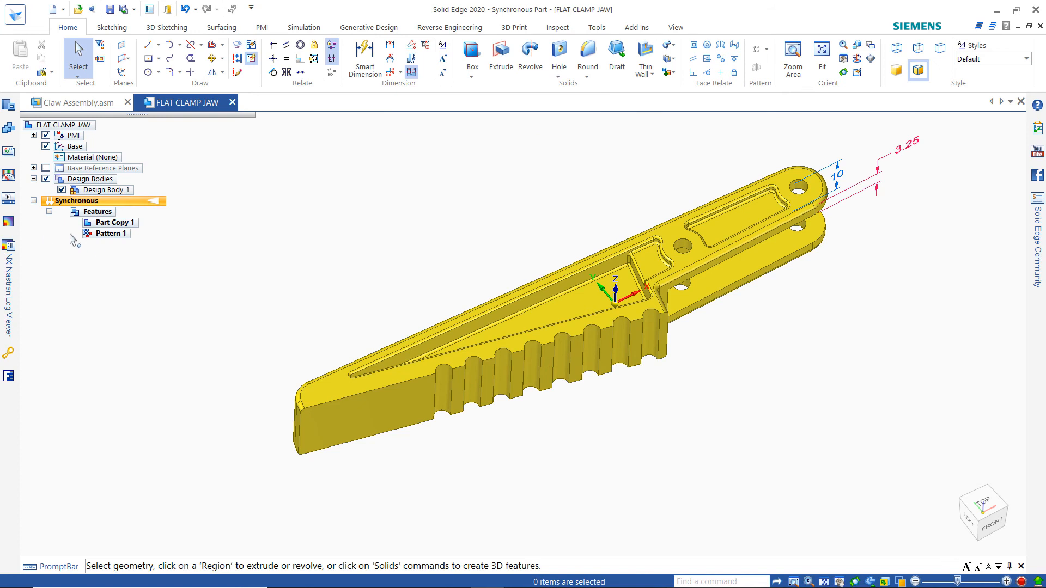
Edit the recognized groove pattern to an X count of 16 over a length of 79 mm.
left_click(95, 234)
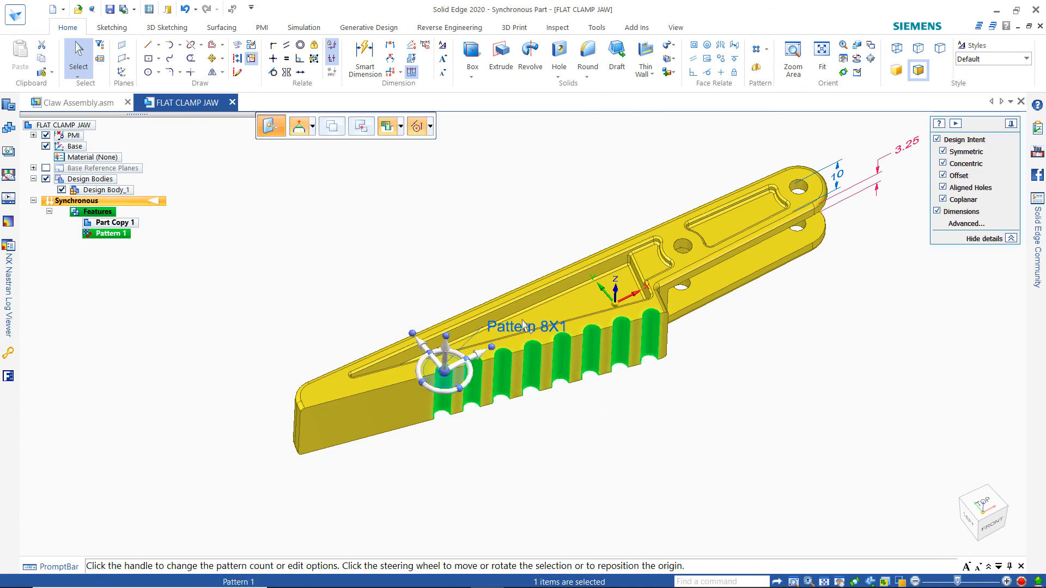
left_click(512, 330)
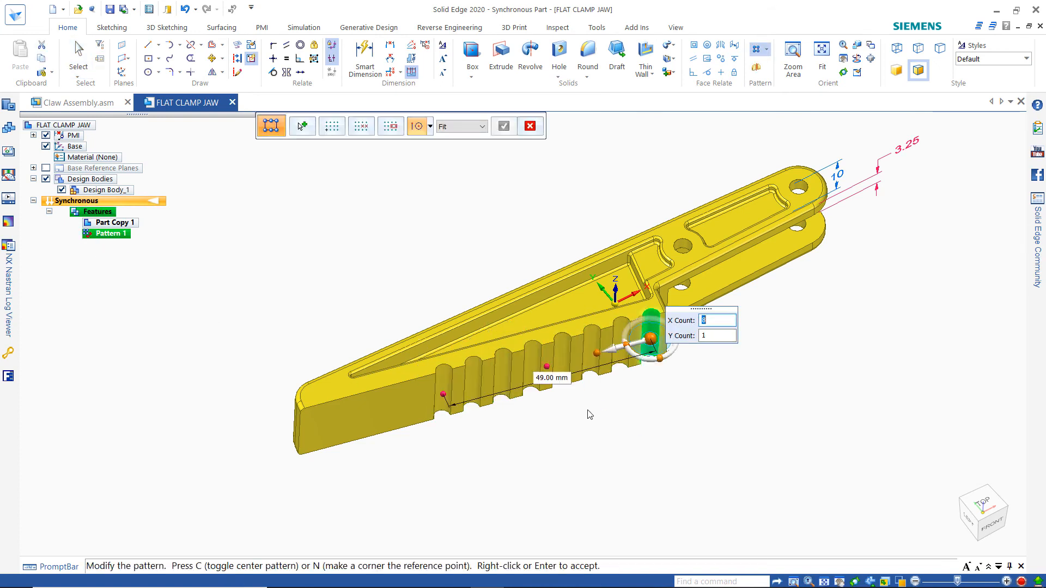
key("Tab")
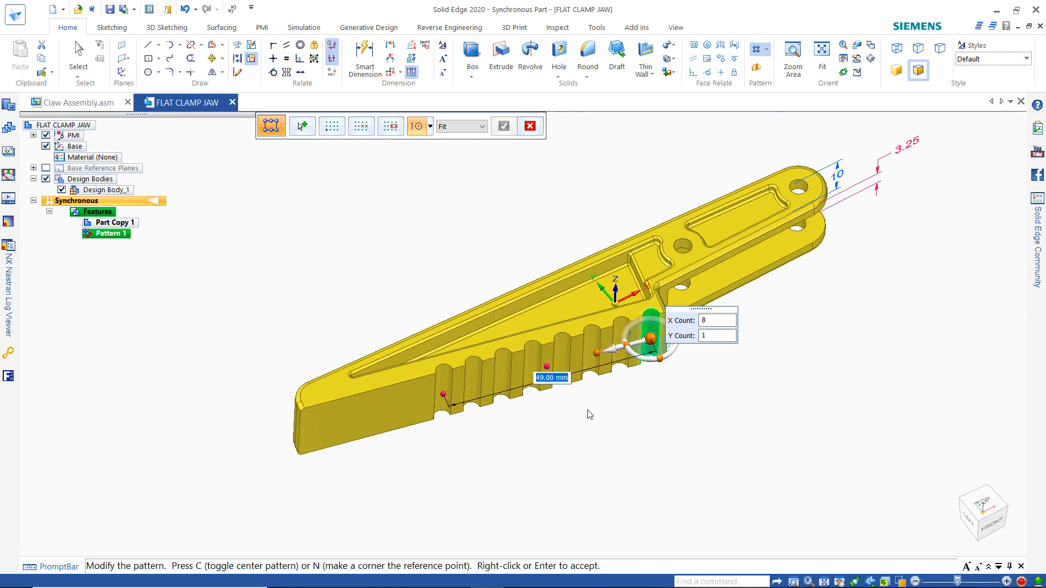
key("Tab")
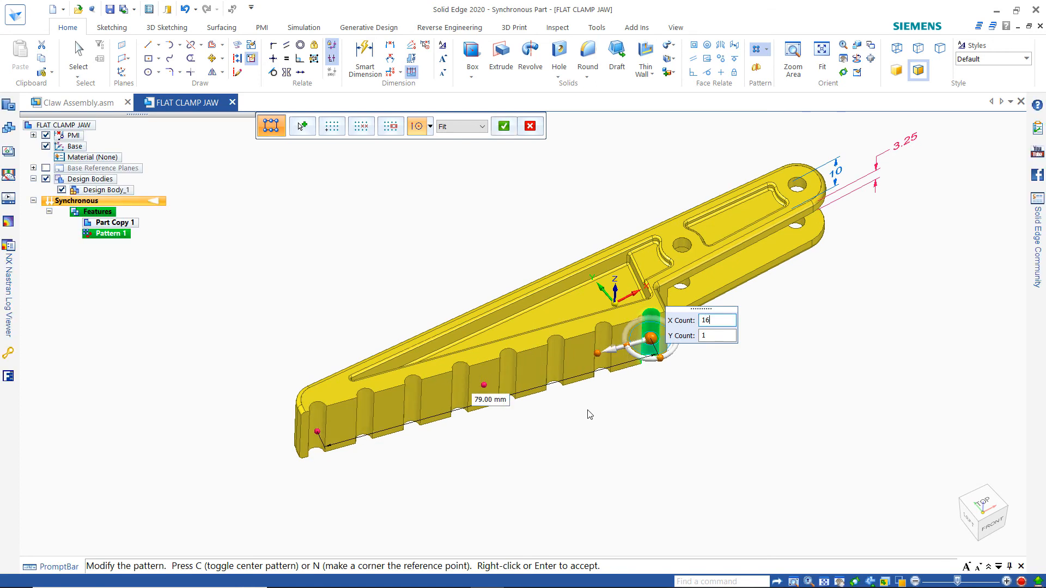
key("Tab")
key("Return")
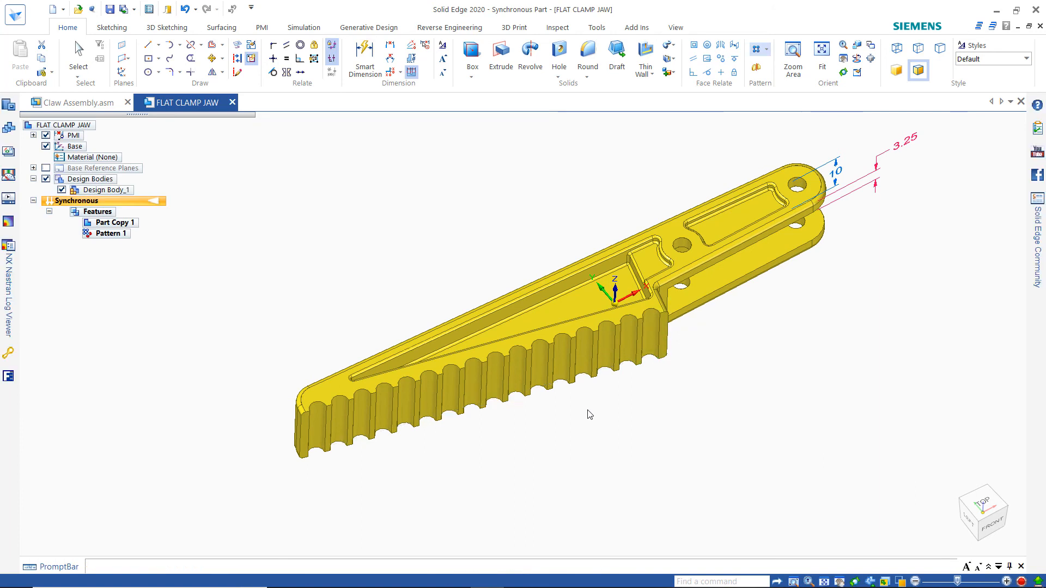
Save the adapted jaw as FLAT CLAMP JAW.par and switch to Claw Assembly.asm.
left_click(251, 218)
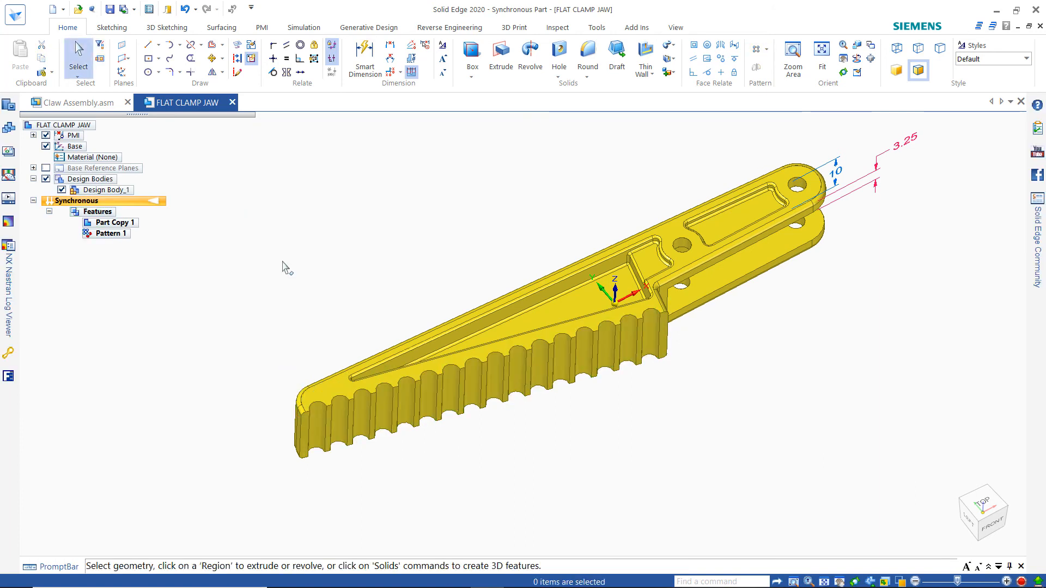
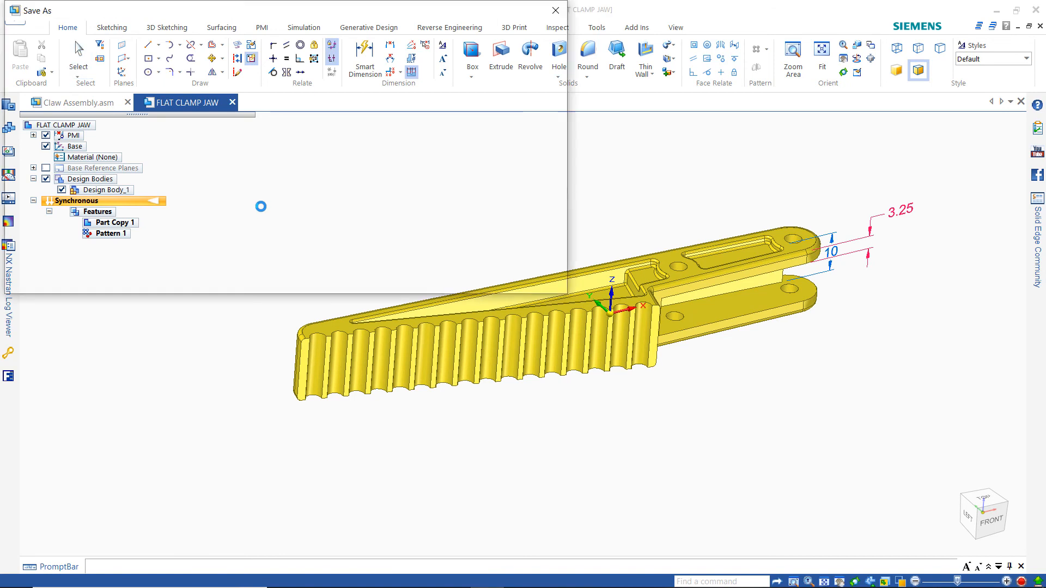
left_click(448, 280)
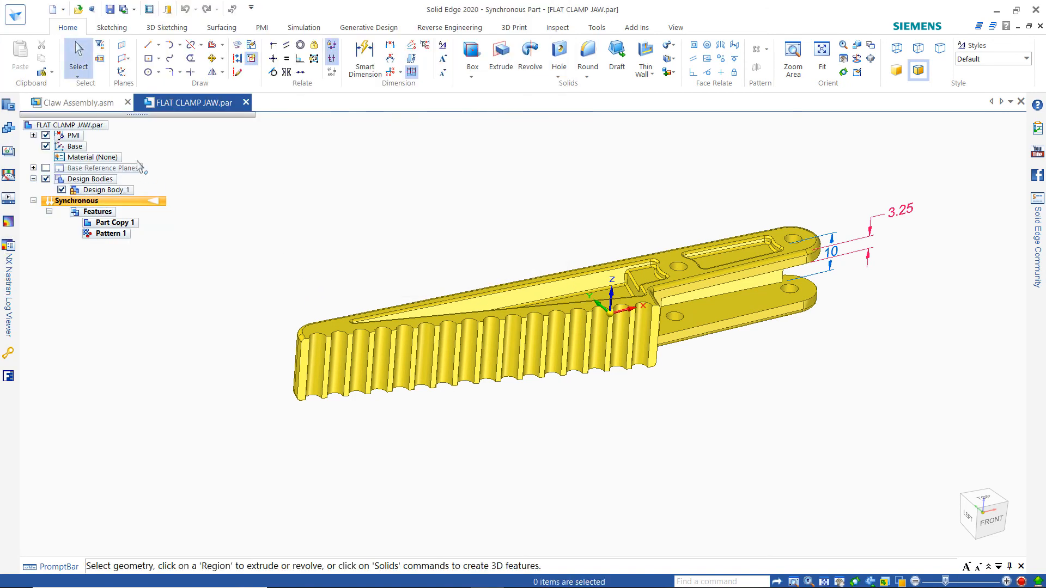
left_click(114, 102)
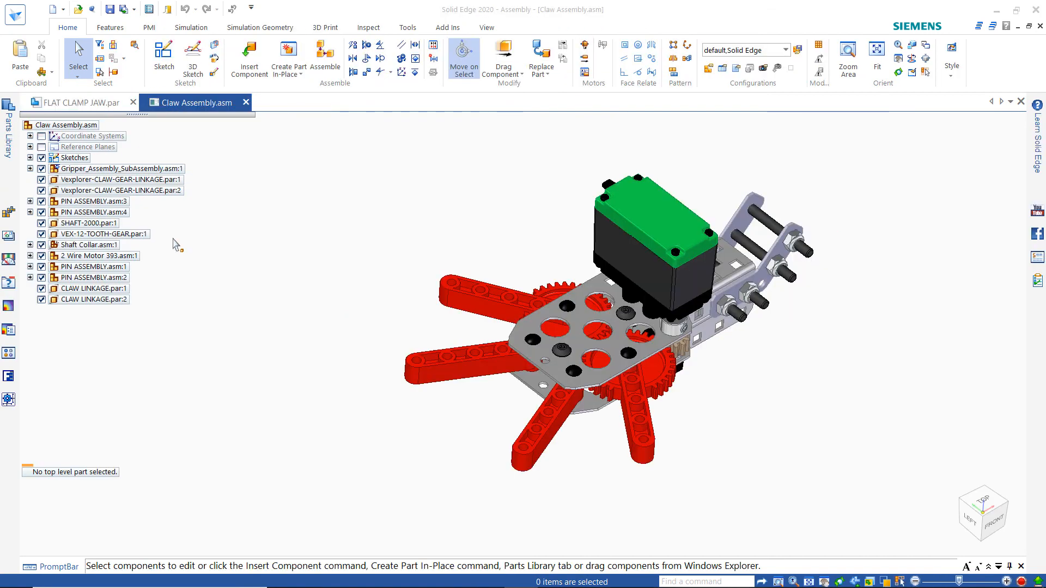
Preview the flat clamp jaw in the parts library and place it in the claw assembly.
left_click(9, 117)
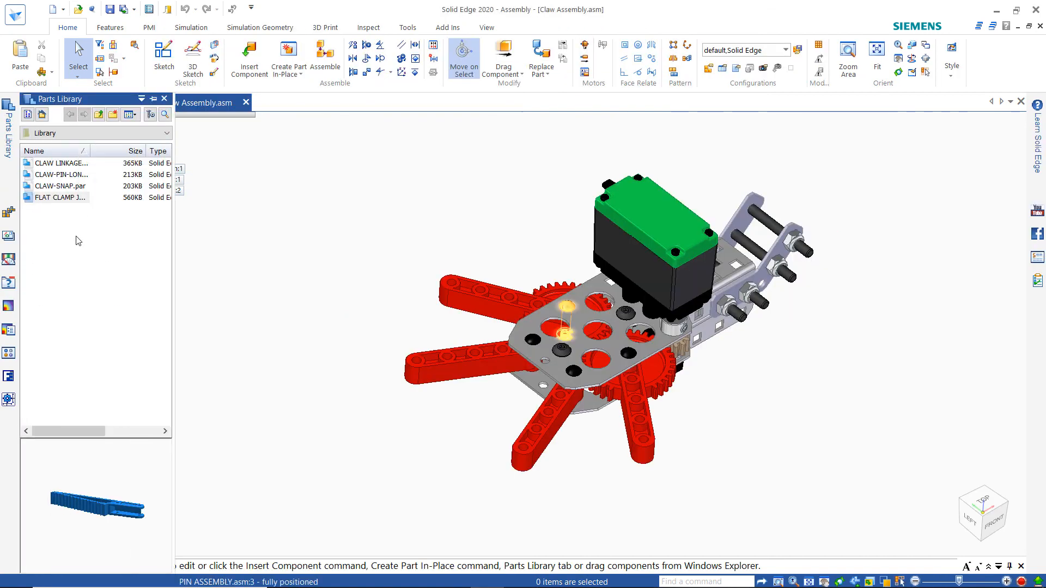
middle_click_drag(91, 468, 113, 574)
middle_click_drag(119, 491, 111, 587)
middle_click_drag(107, 478, 59, 552)
scroll(84, 517, "up", 5)
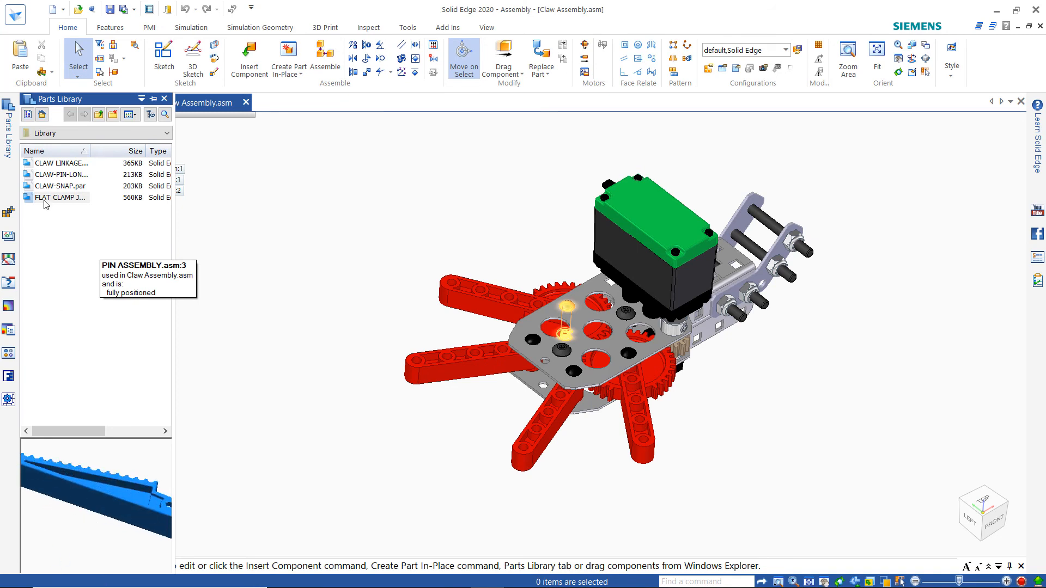
left_click_drag(441, 459, 380, 518)
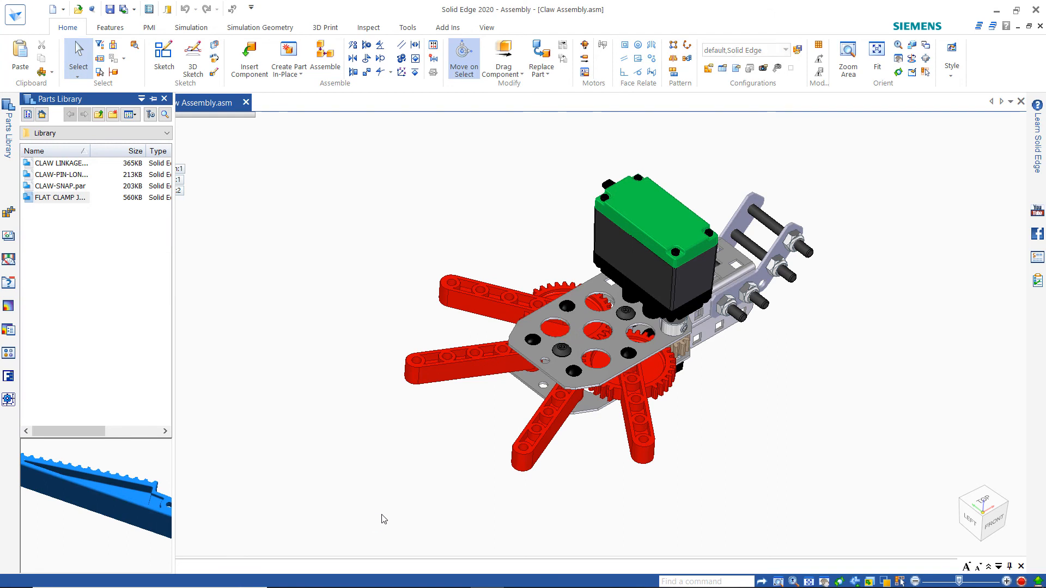
Mate the jaw's inner fork face to the flat face of Vexplorer-CLAW-GEAR-LINKAGE.par:2 with a 0.00 mm offset.
scroll(595, 441, "up", 3)
left_click(546, 415)
middle_click_drag(619, 386, 561, 294)
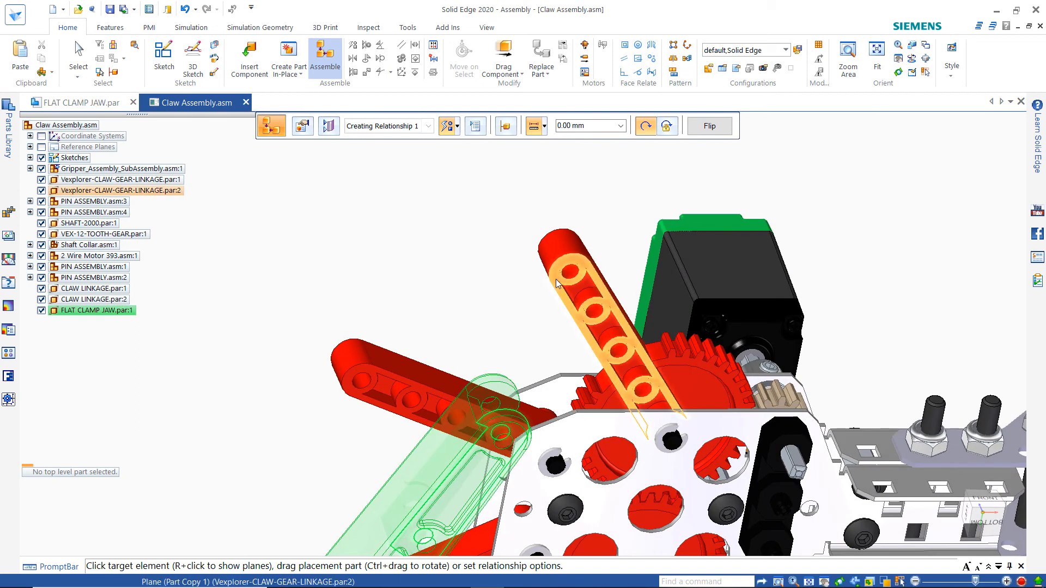
left_click(557, 283)
Axially align the jaw's end hole with the outer hole of Vexplorer-CLAW-GEAR-LINKAGE.par:2 and its second hole with CLAW LINKAGE.par:1.
middle_click_drag(345, 296, 580, 381)
left_click(576, 382)
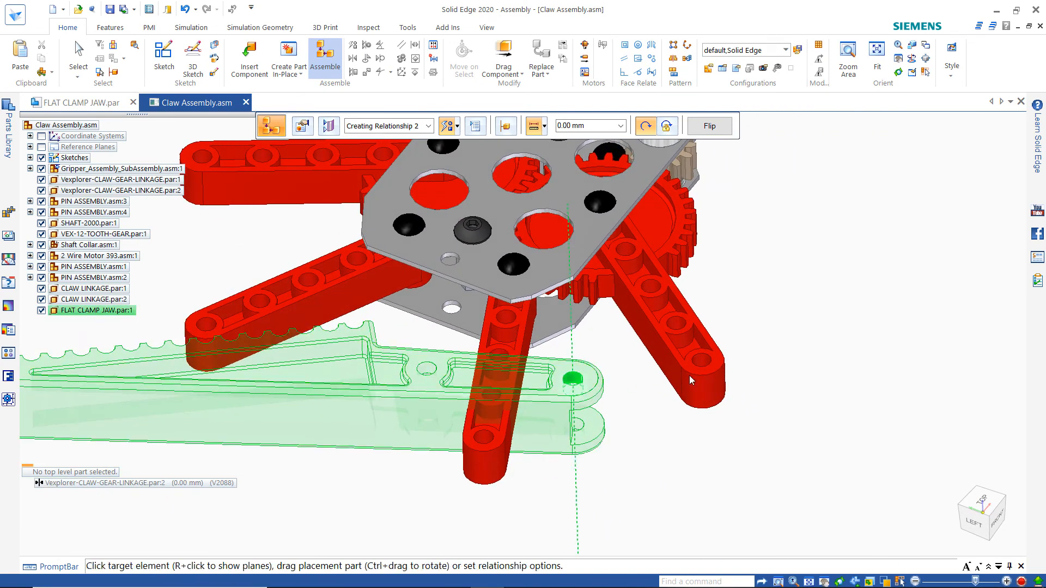
left_click(702, 372)
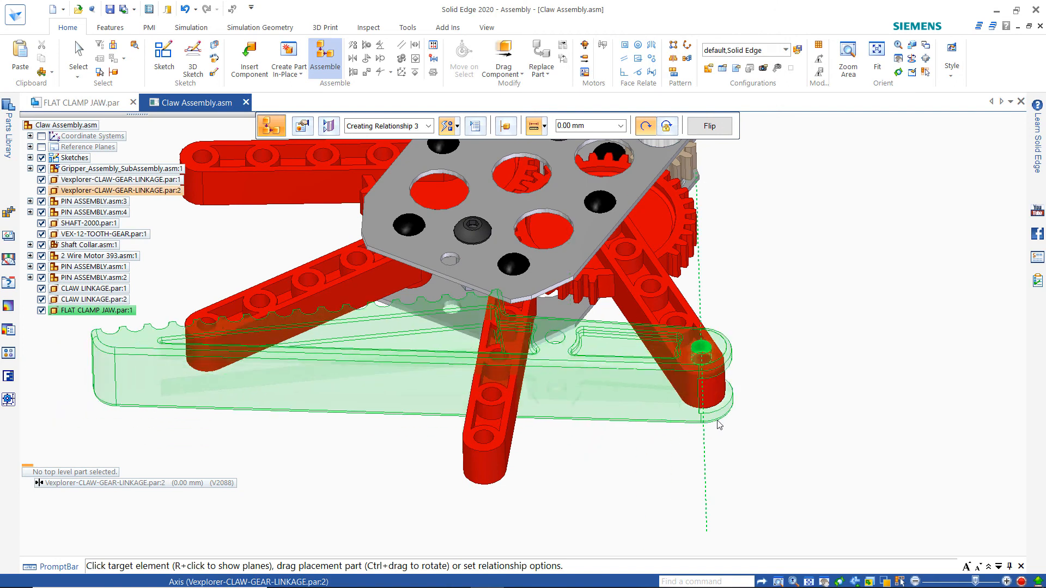
left_click(558, 344)
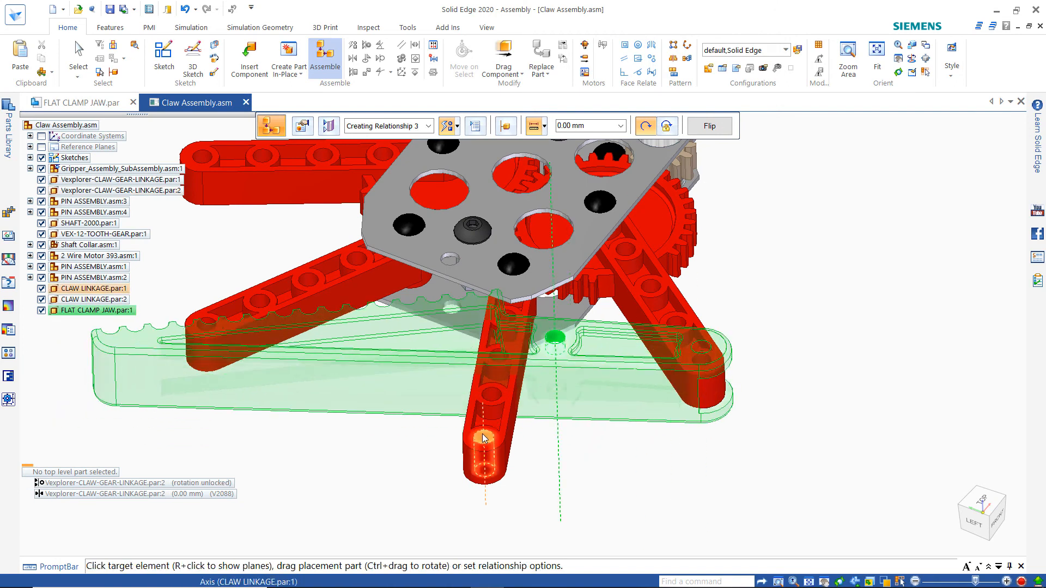
left_click(483, 436)
key("Escape")
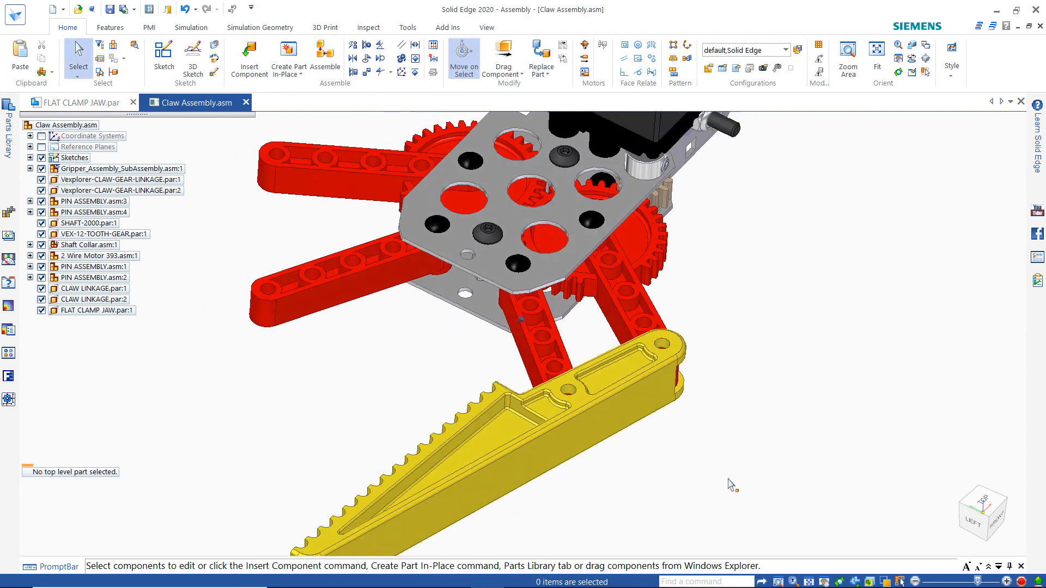
Swing the jaw and its linkages through the claw's motion with Drag Component, using no analysis.
left_click(502, 71)
left_click(523, 87)
left_click_drag(517, 411, 424, 317)
left_click_drag(493, 362, 611, 342)
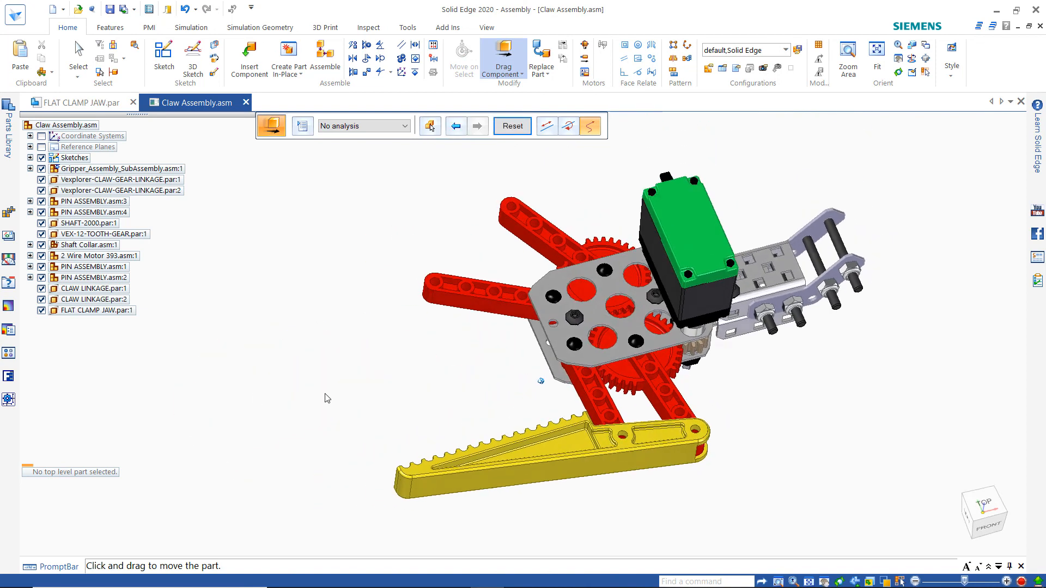
key("Escape")
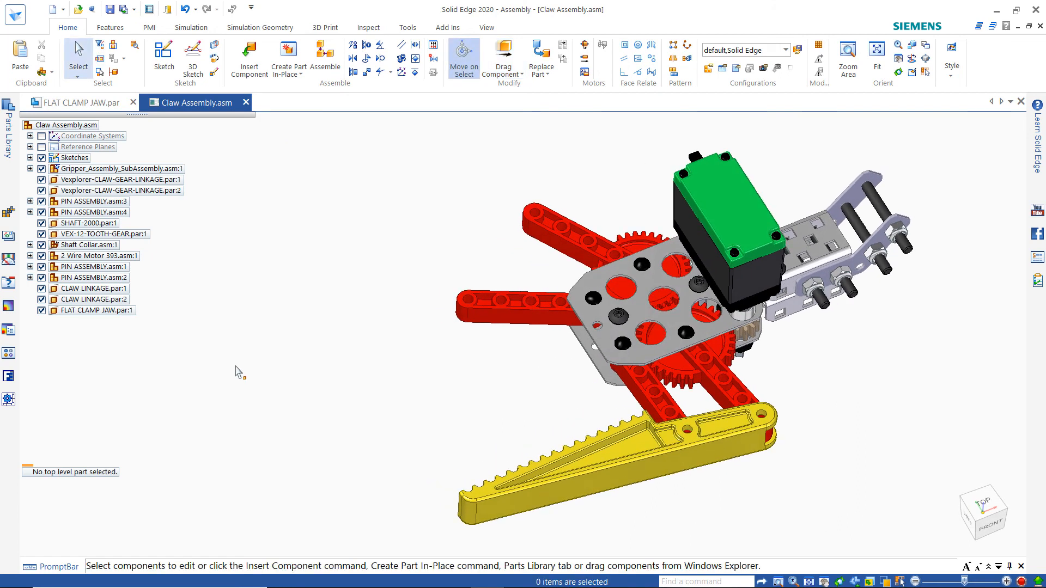
Capture the jaw's mate and two axial align relationships with Capture Fit, saving them in the part file.
left_click(84, 310)
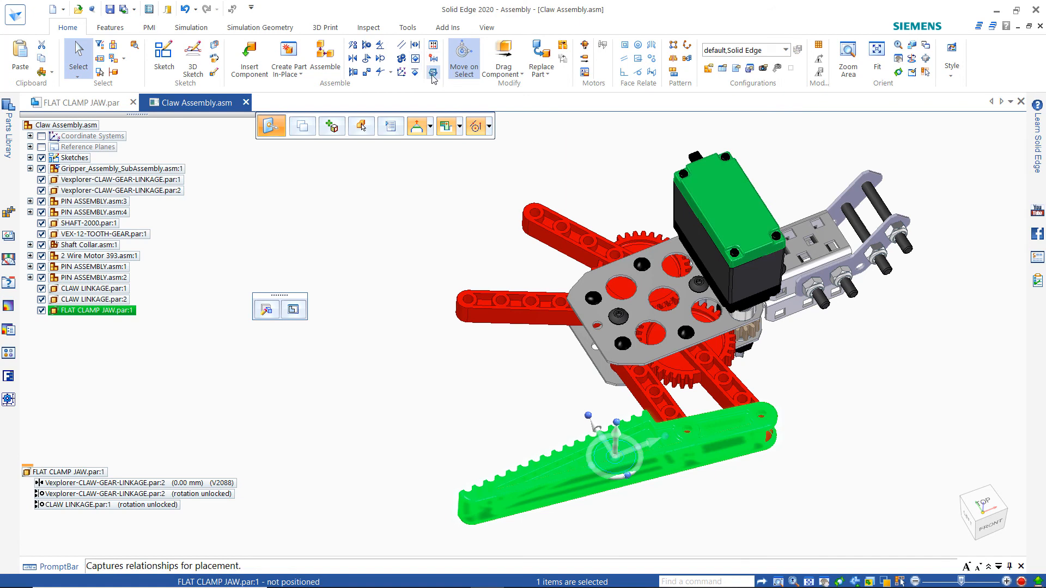
left_click(433, 74)
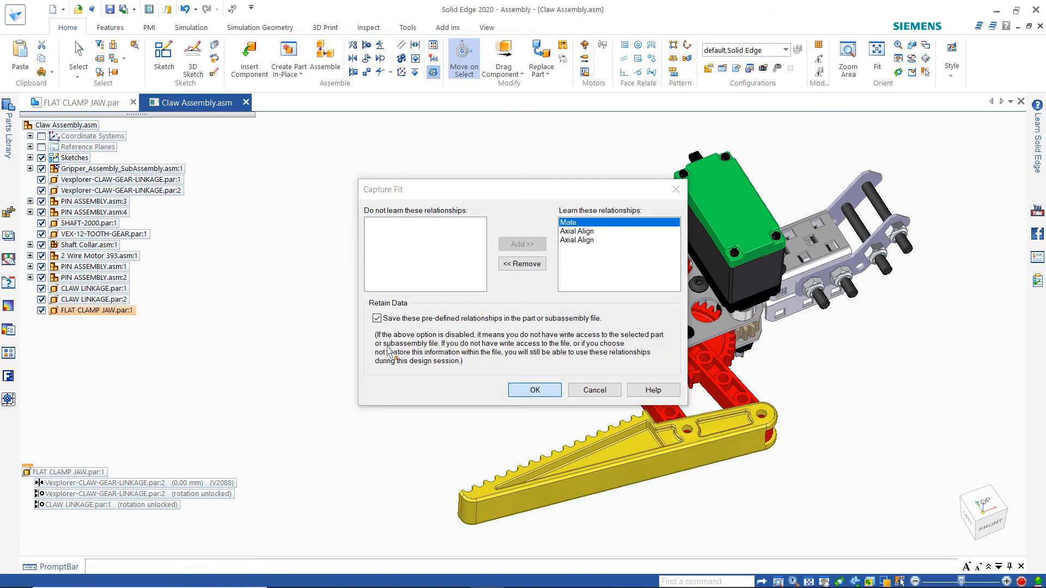
left_click(521, 390)
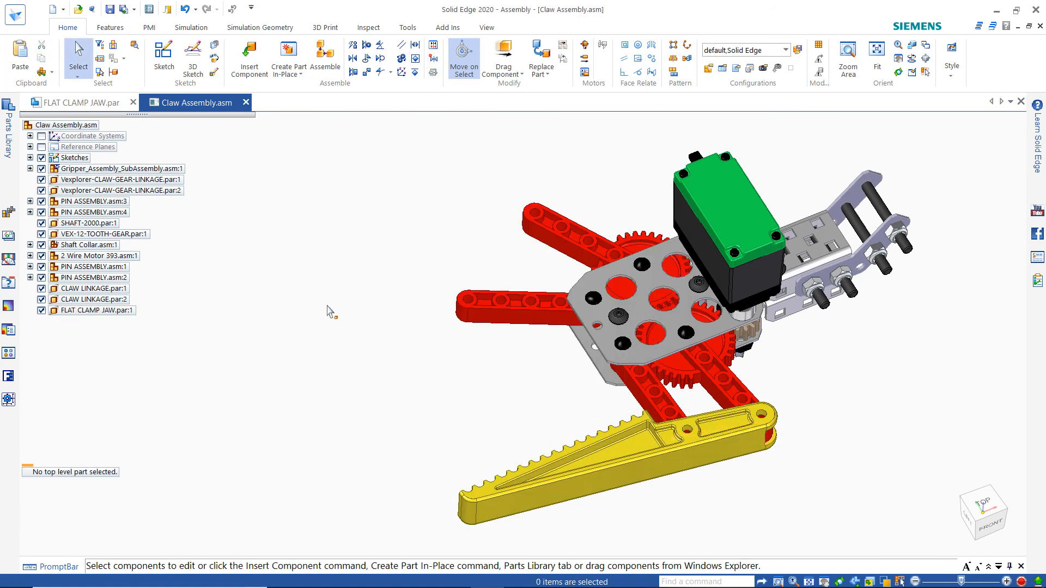
Place a second FLAT CLAMP JAW, mated and axially aligned to Vexplorer-CLAW-GEAR-LINKAGE.par:1 and axially aligned with CLAW LINKAGE.par:2.
left_click(8, 125)
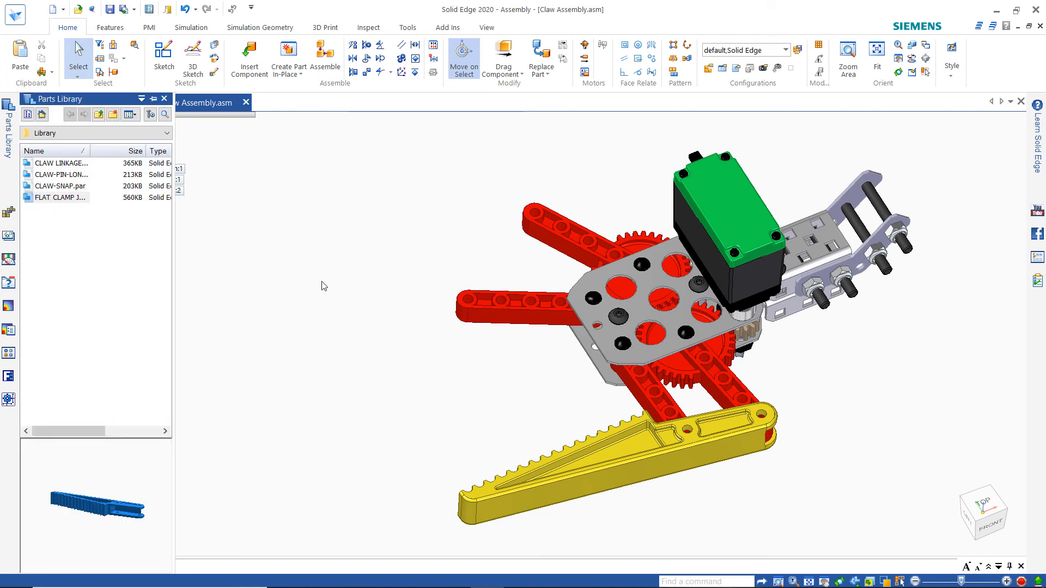
middle_click_drag(333, 299, 608, 256)
scroll(608, 256, "up", 4)
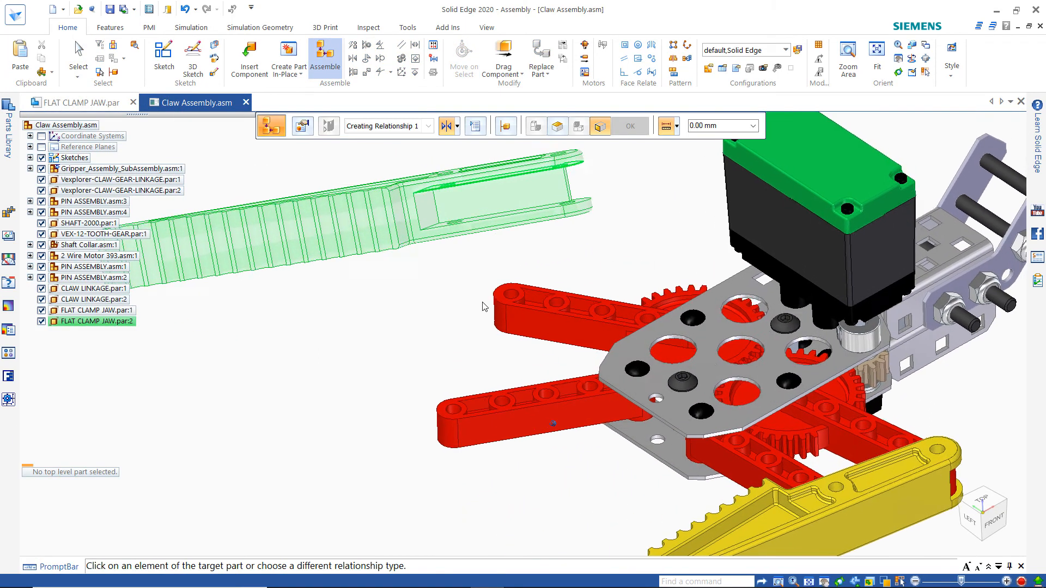
left_click(497, 299)
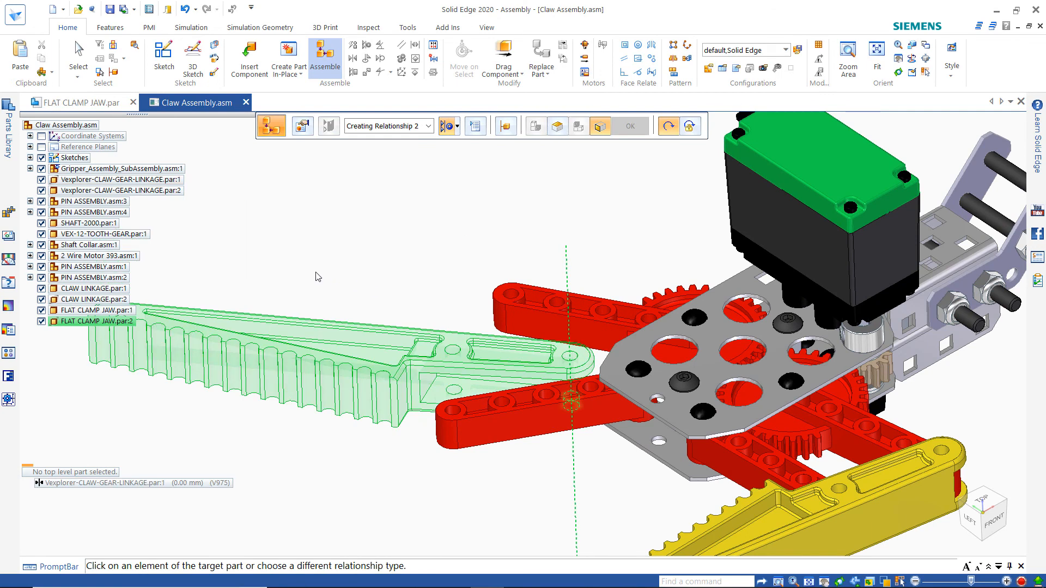
left_click(509, 296)
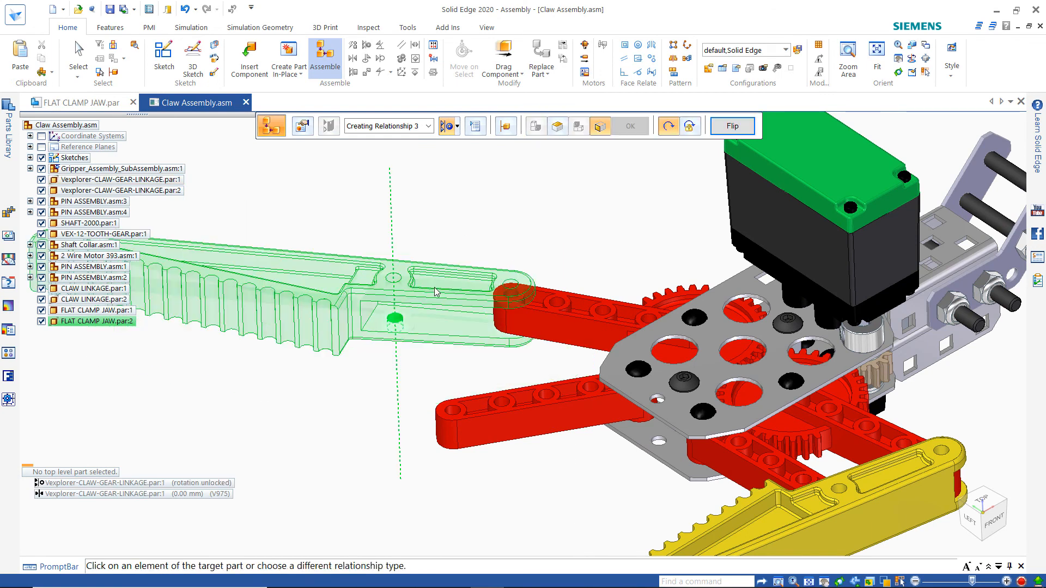
left_click(450, 416)
right_click(302, 333)
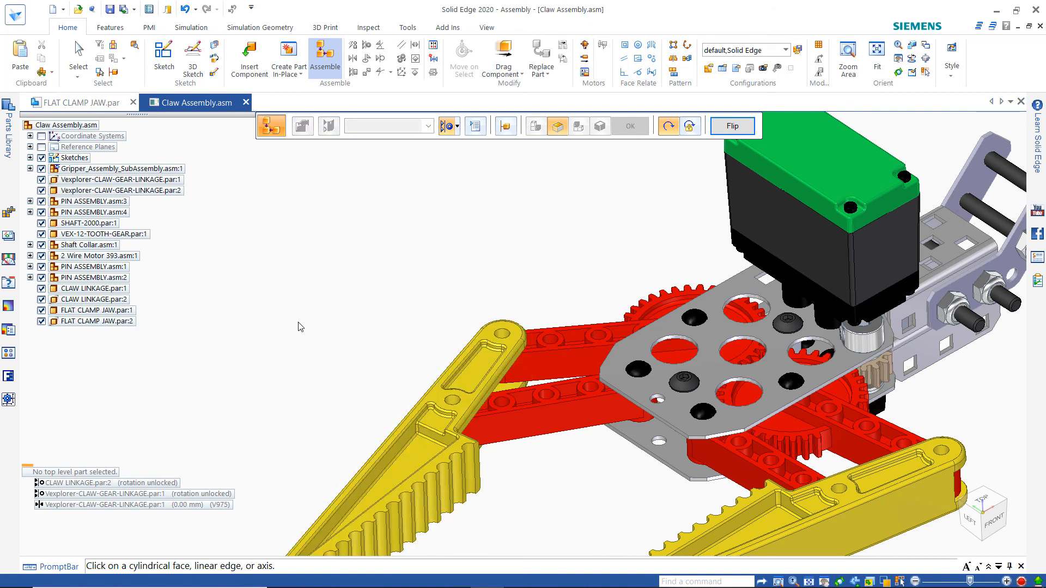
Swing each jaw with its linkages using Drag Component with no analysis.
middle_click_drag(291, 299, 494, 113)
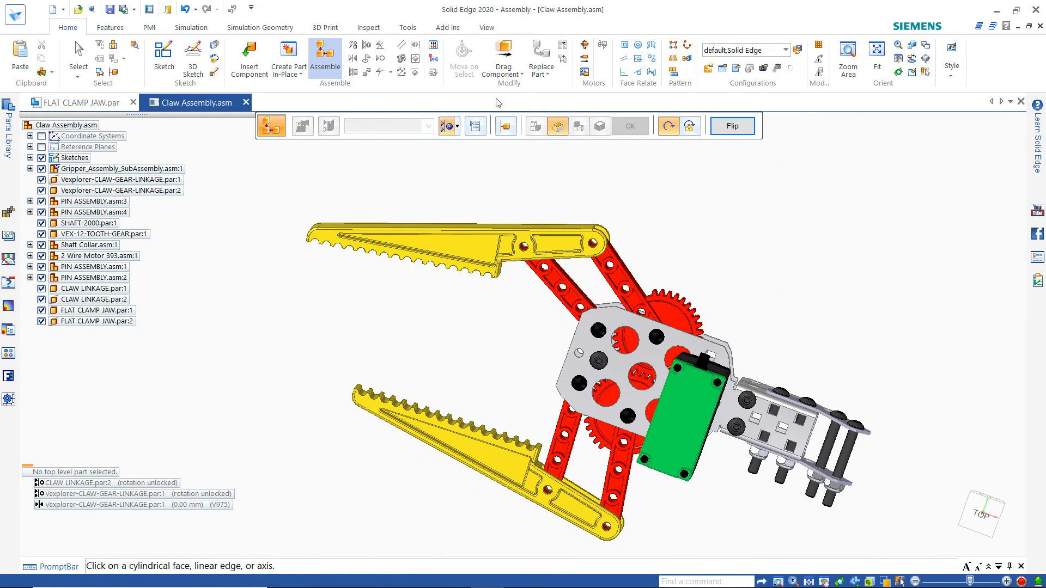
left_click(503, 61)
left_click(488, 246)
left_click_drag(487, 246, 490, 292)
middle_click_drag(490, 292, 627, 405)
left_click_drag(627, 405, 611, 421)
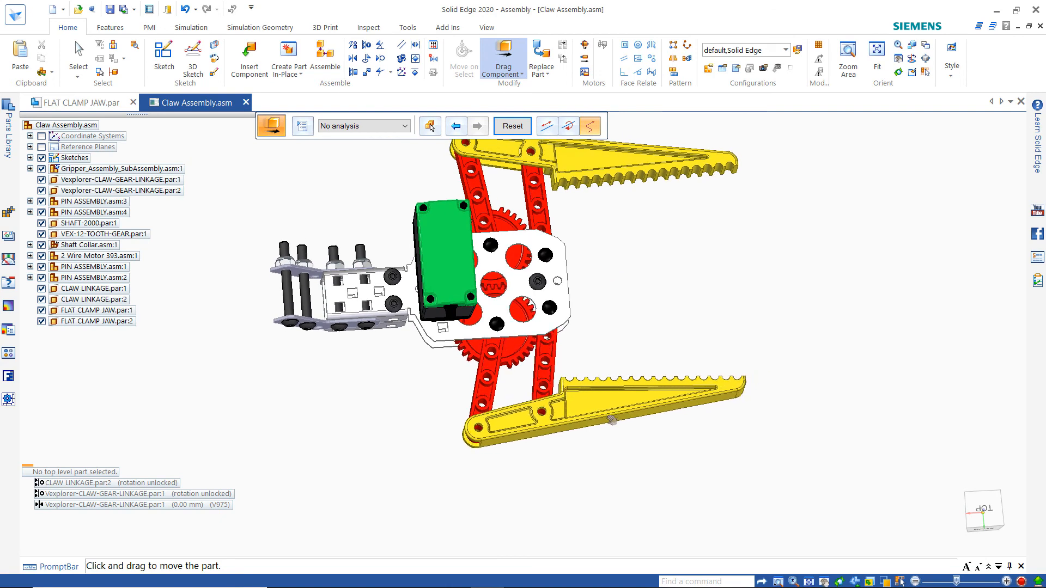
scroll(611, 420, "up", 5)
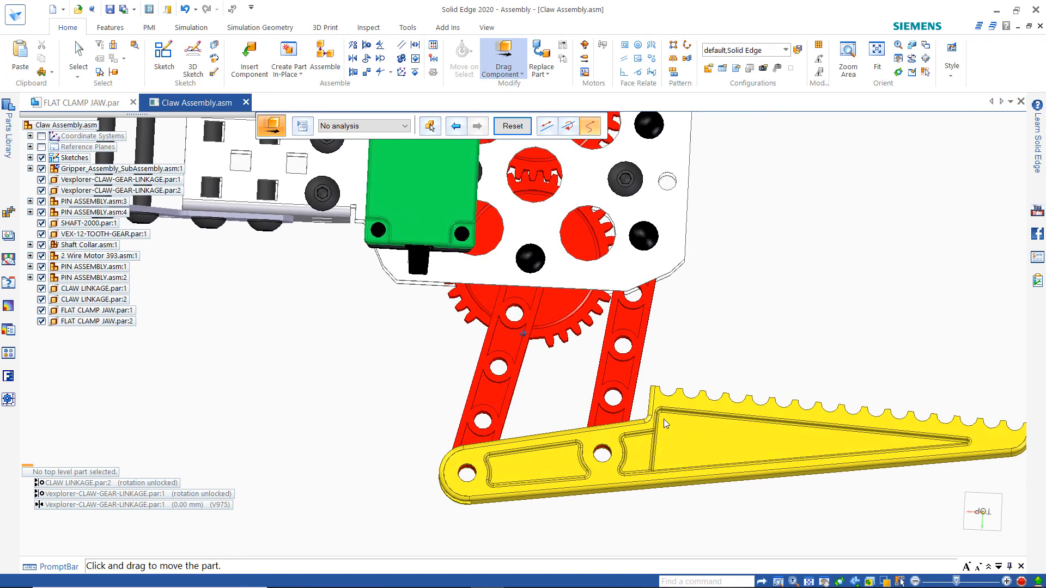
left_click_drag(671, 416, 669, 418)
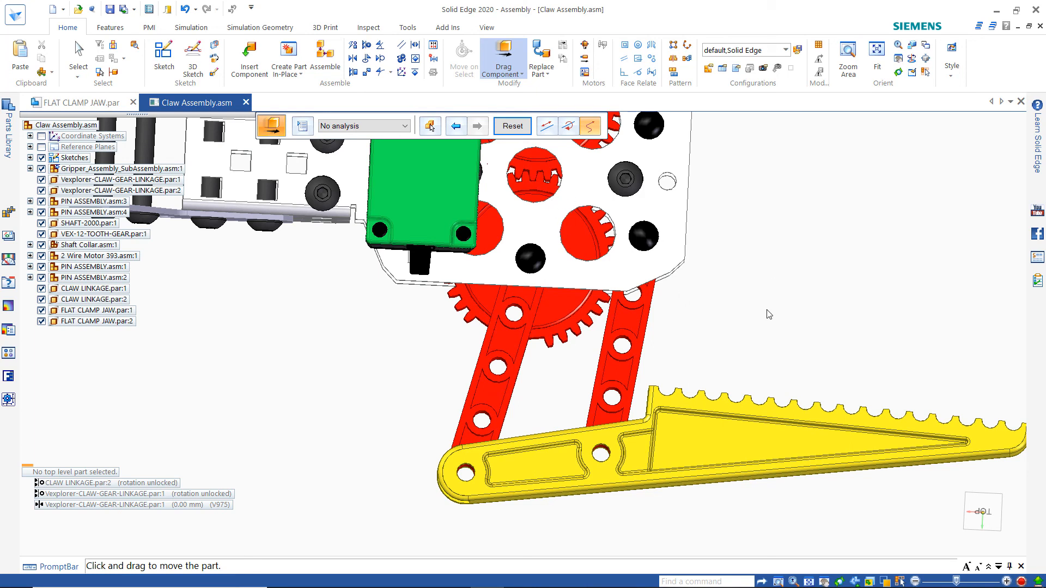
key("Escape")
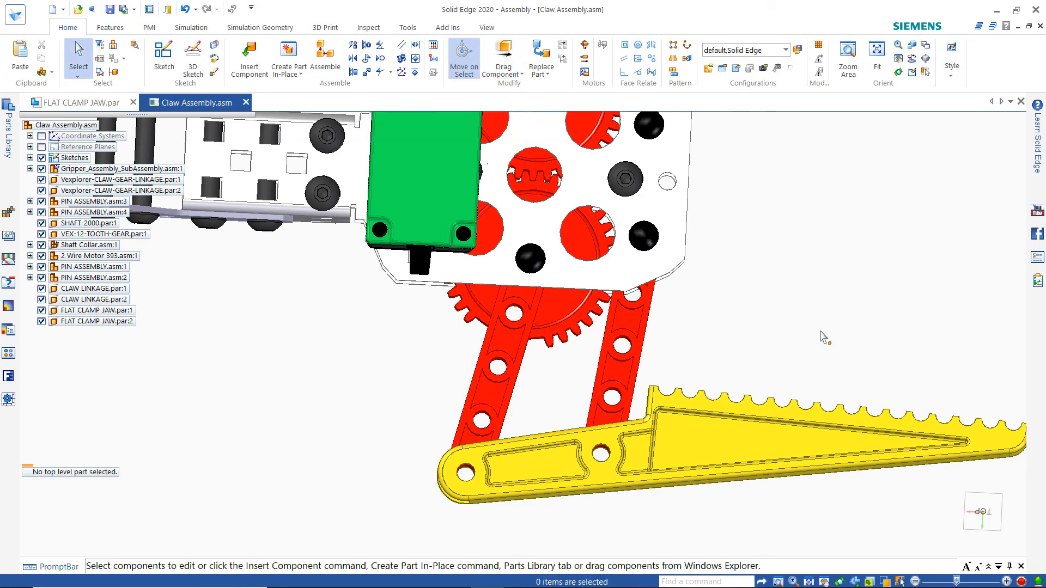
Hide the upper bracket plate of Gripper_Assembly_SubAssembly.asm:1 to expose the two claw gears.
key("ctrl+i")
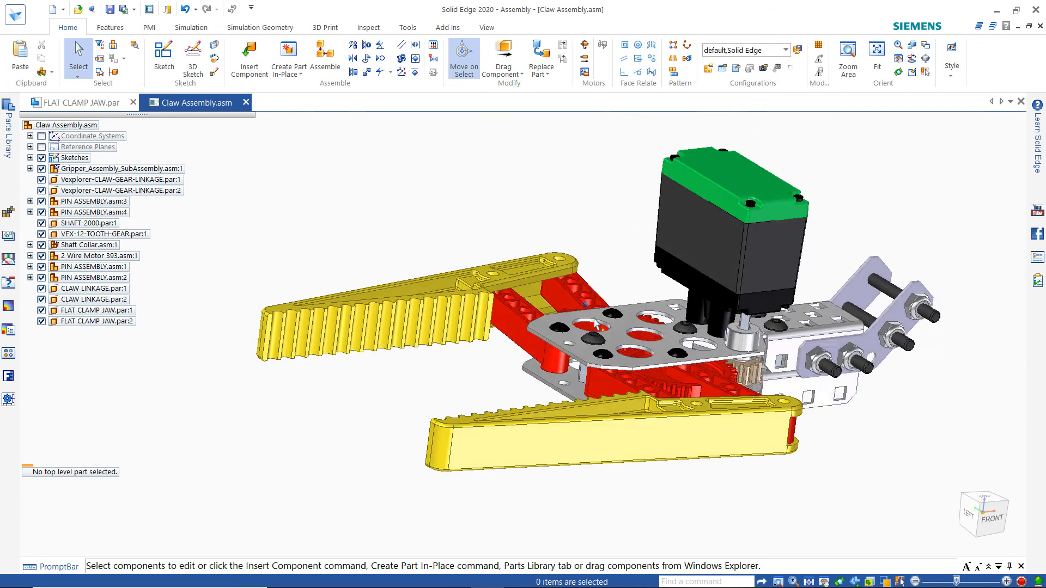
left_click(531, 312)
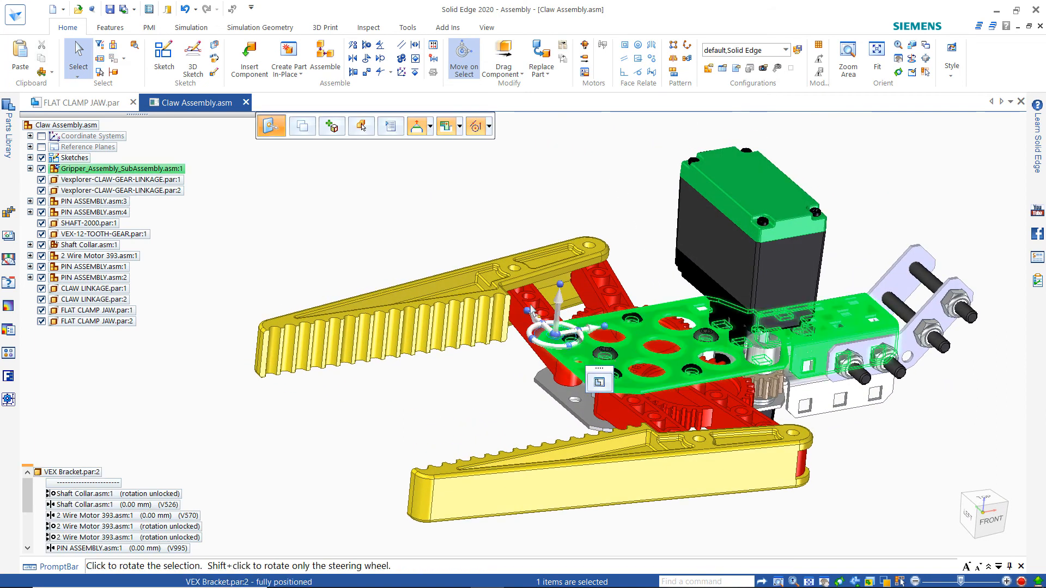
right_click(451, 230)
left_click(470, 250)
scroll(423, 233, "up", 5)
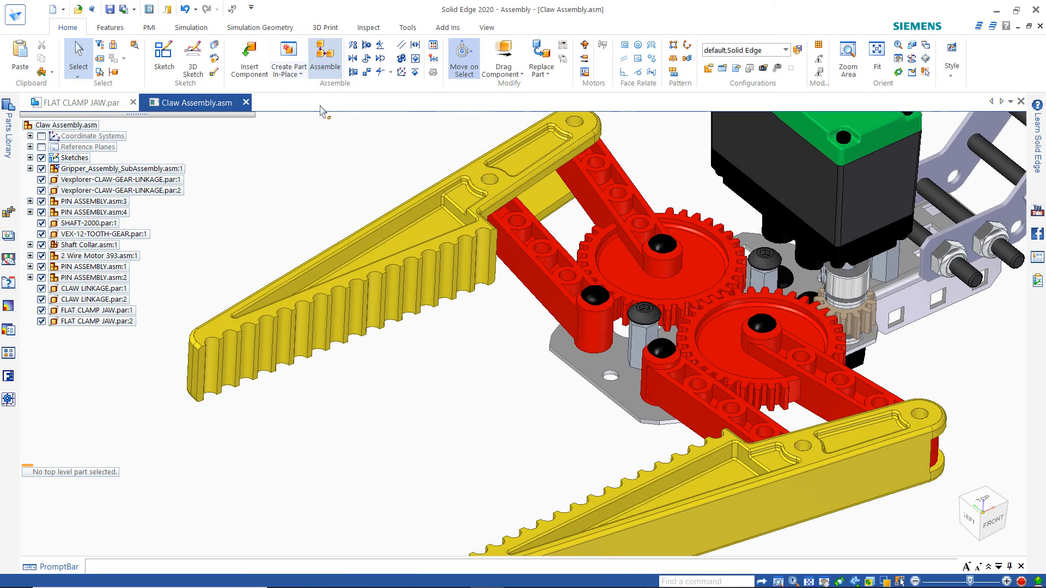
Create a Gear relationship between Vexplorer-CLAW-GEAR-LINKAGE.par:2 and Vexplorer-CLAW-GEAR-LINKAGE.par:1 with a 1.000 to 1.000 ratio and flipped rotation.
left_click(452, 131)
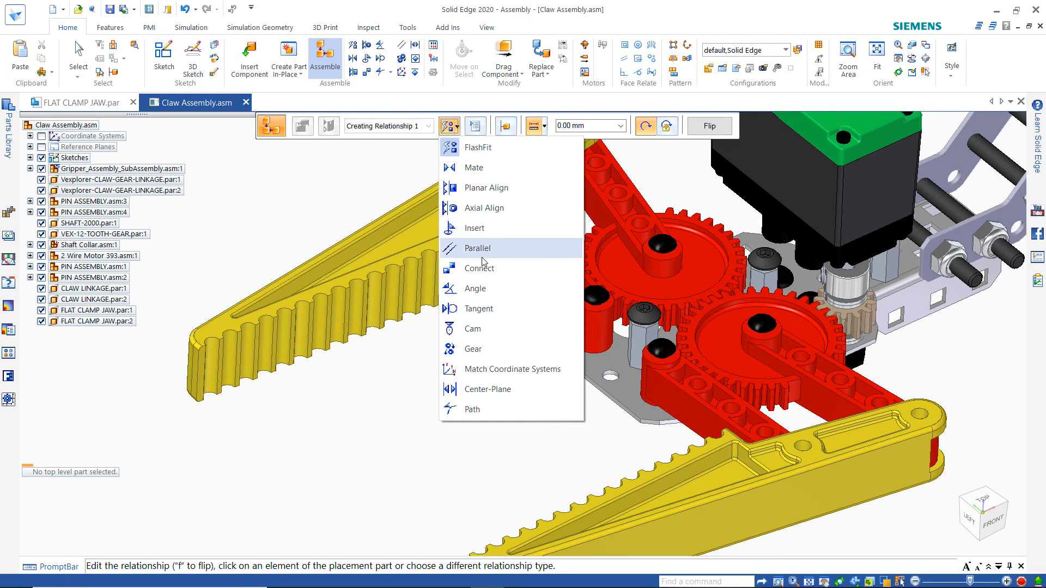
left_click(473, 349)
scroll(719, 393, "up", 5)
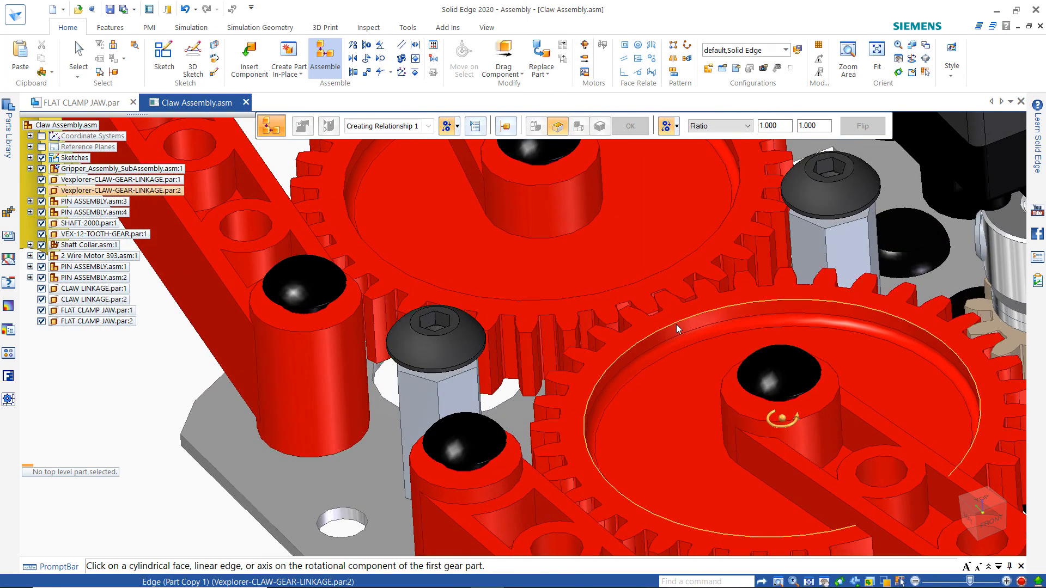
left_click(697, 295)
scroll(725, 185, "down", 2)
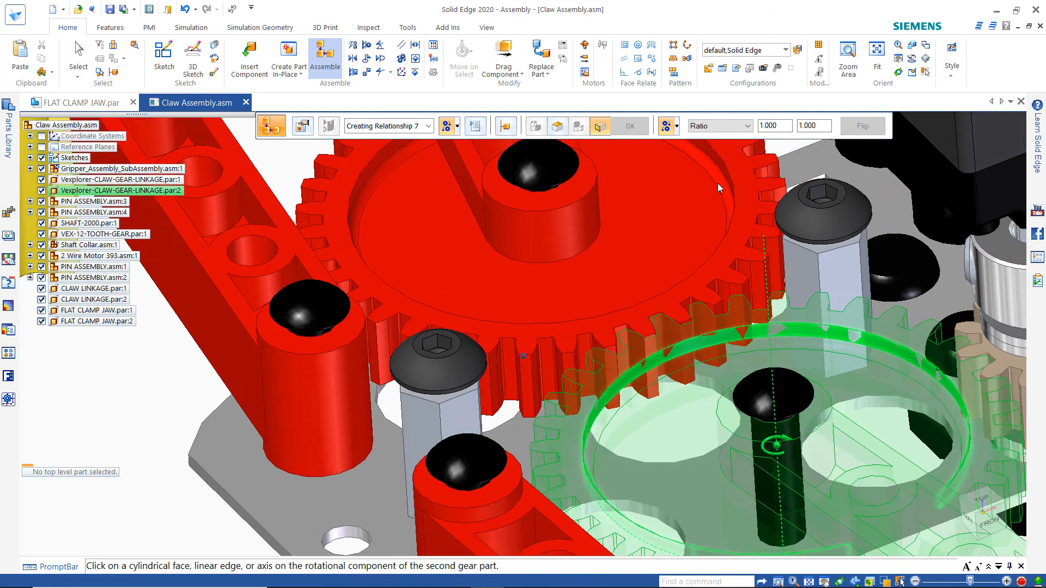
left_click(670, 198)
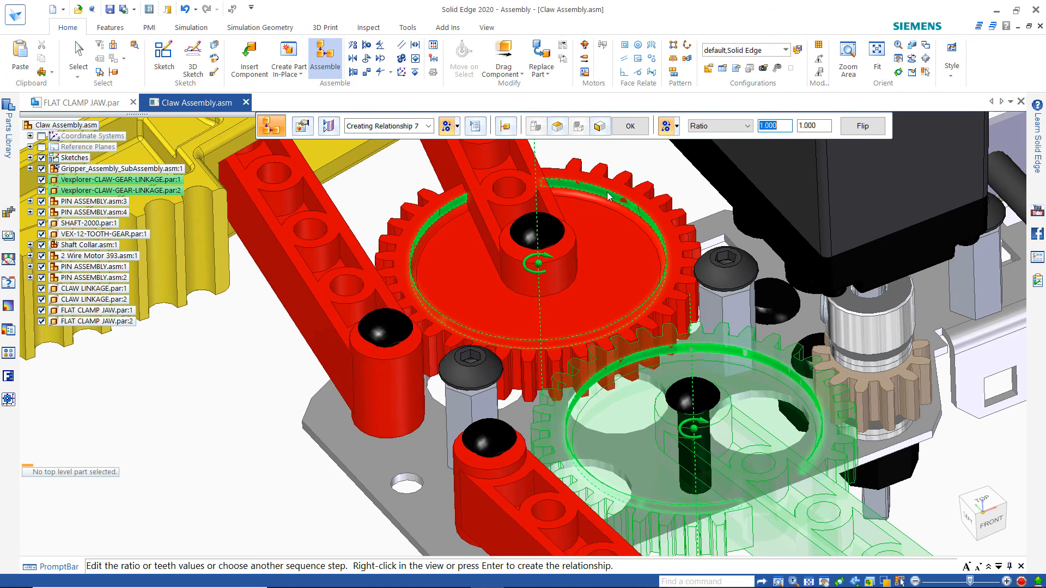
left_click(859, 127)
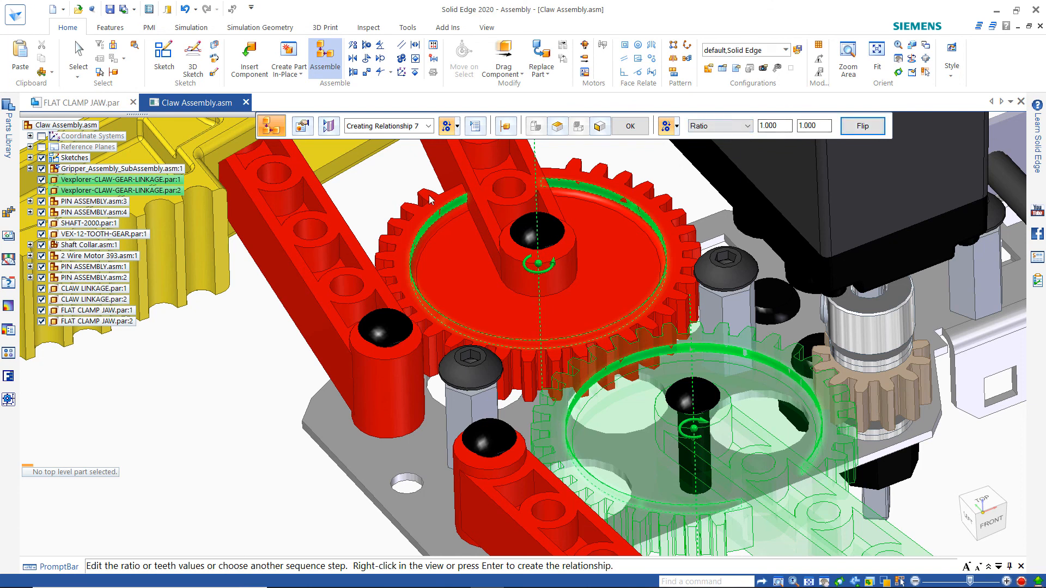
right_click(399, 187)
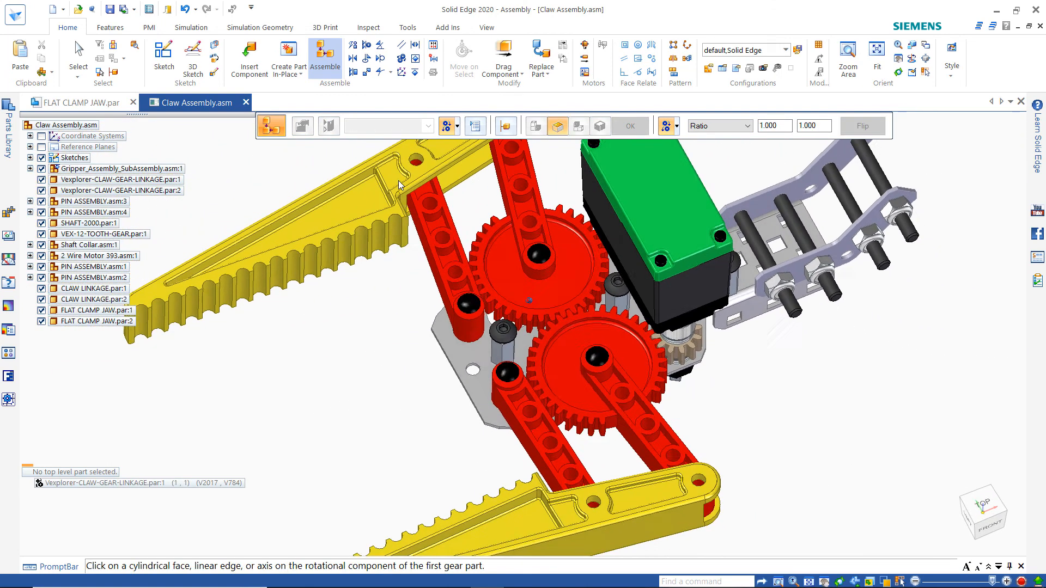
Close the geared claw with Drag Component until the two jaws cross each other.
left_click(504, 55)
left_click_drag(562, 465, 454, 367)
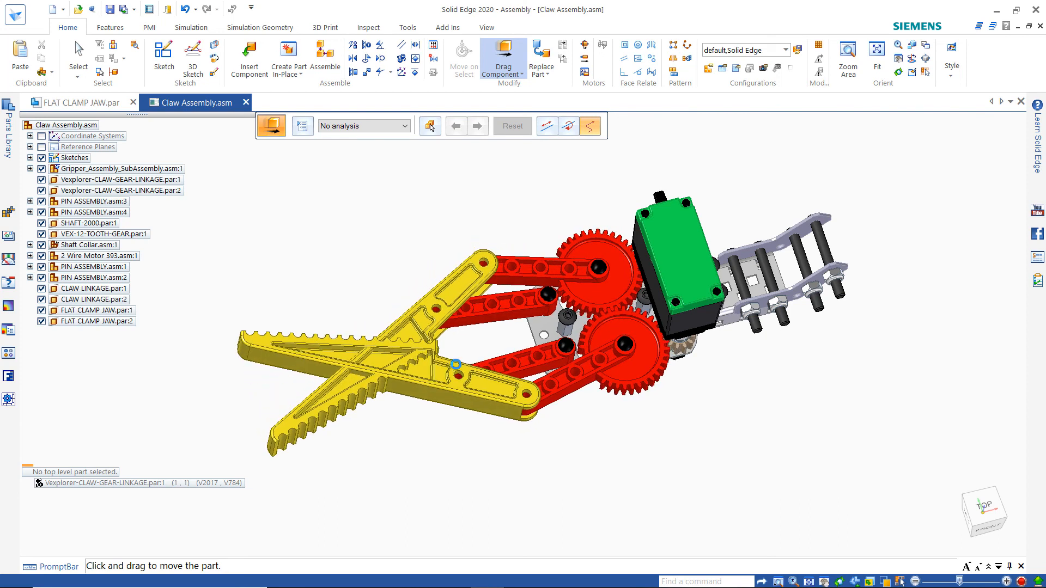
key("Escape")
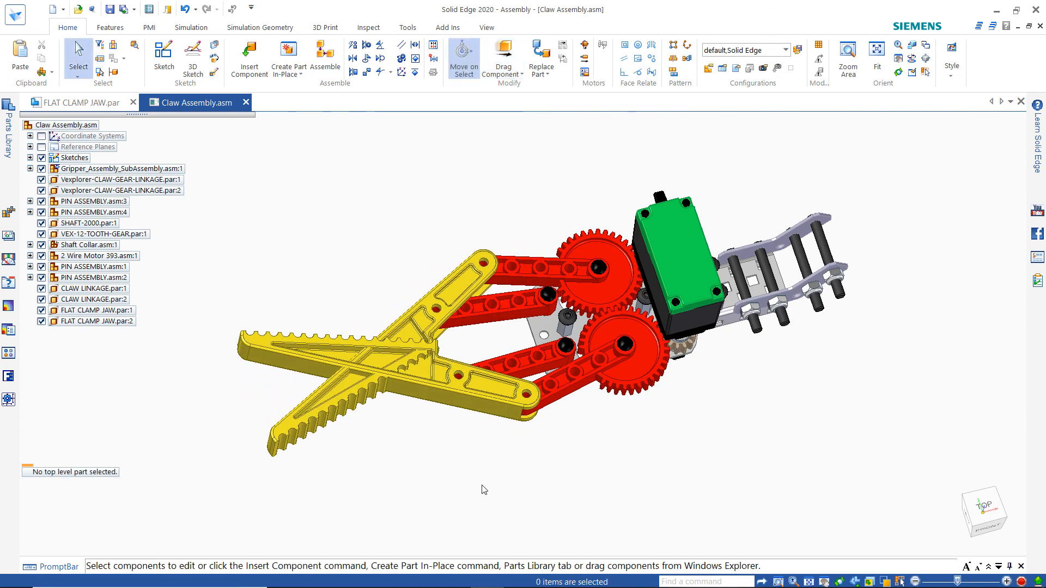
Apply the White (glass) face override to FLAT CLAMP JAW.par:2 only, not to all occurrences.
middle_click_drag(480, 492, 549, 478)
scroll(550, 483, "up", 5)
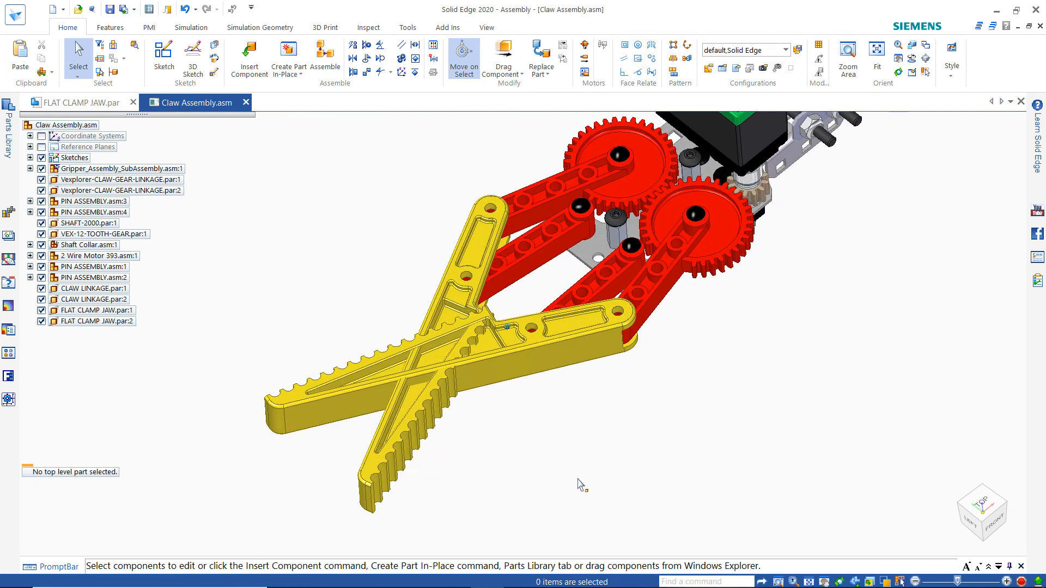
middle_click_drag(583, 273, 531, 461)
left_click(436, 257)
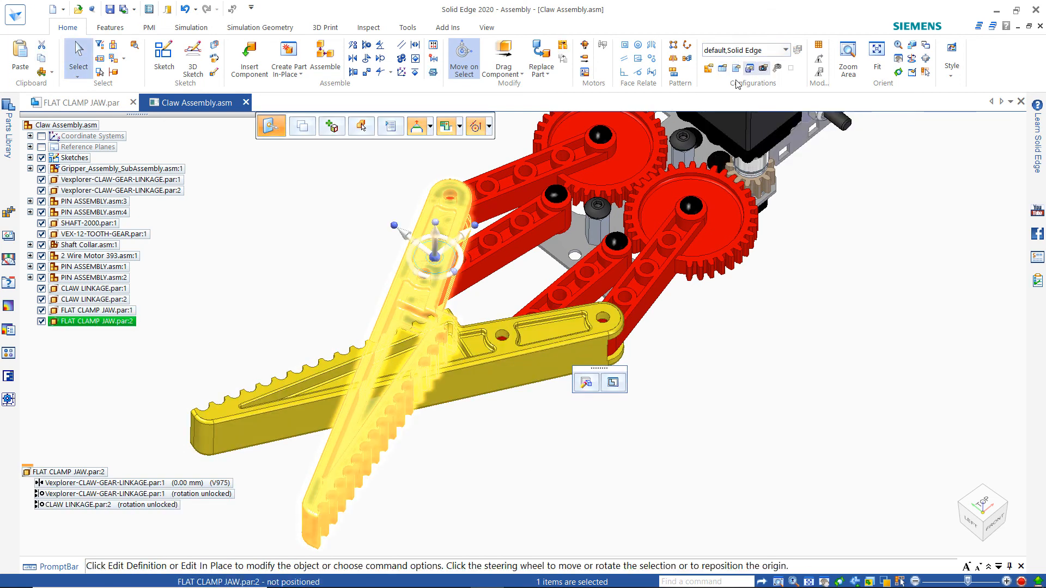
left_click(487, 27)
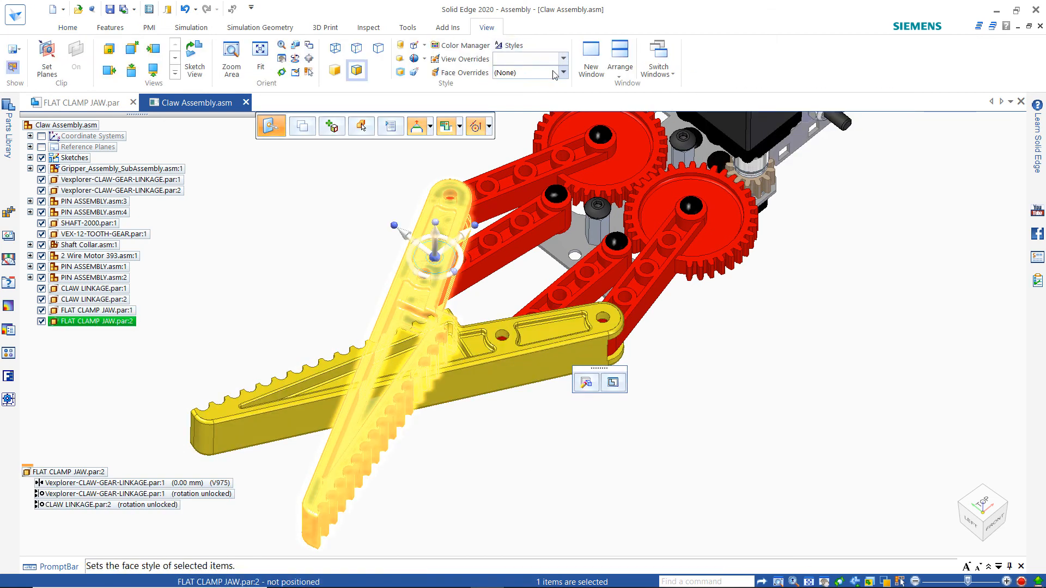
left_click(554, 73)
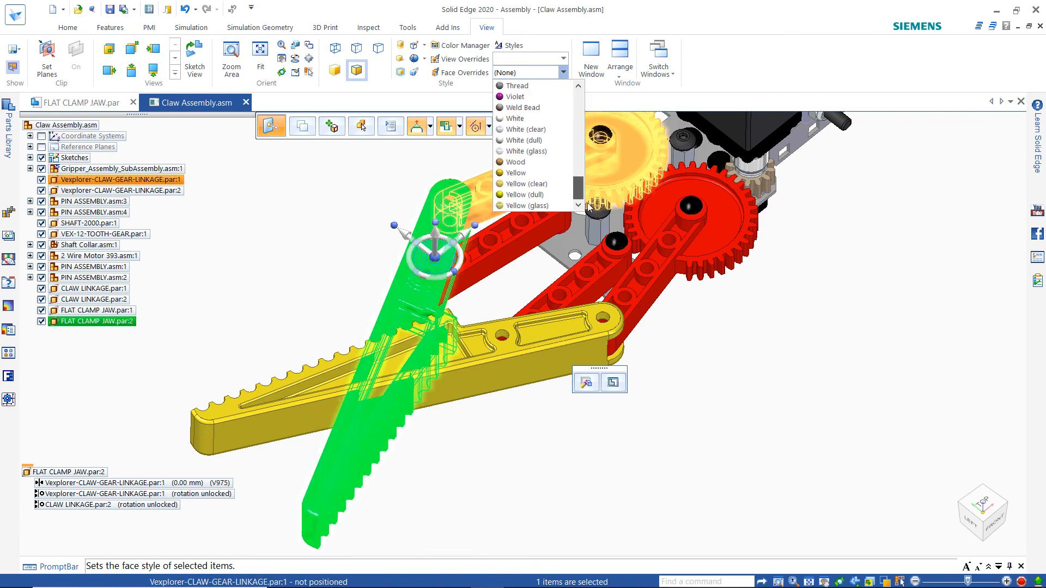
left_click(526, 152)
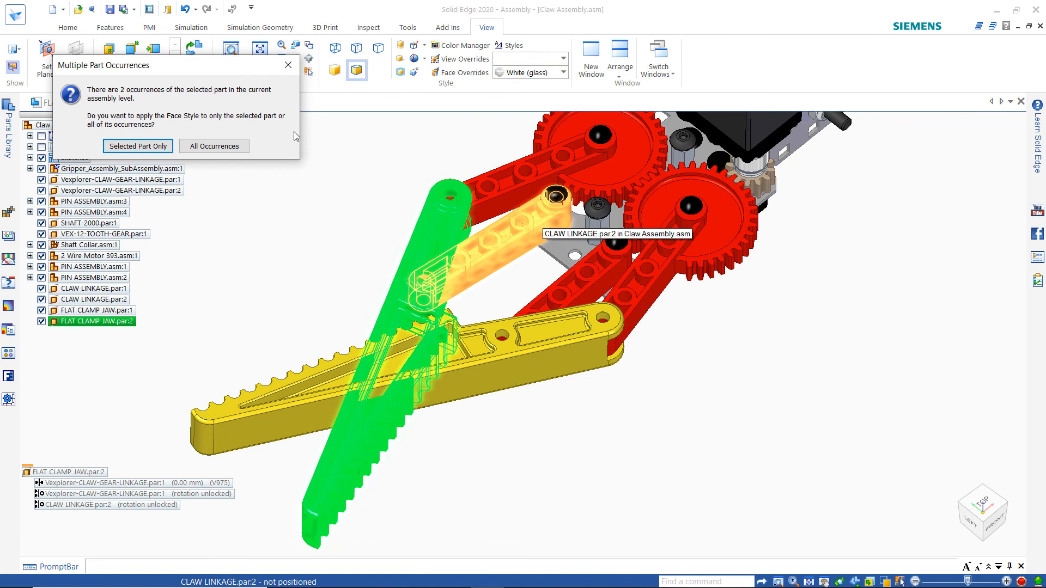
left_click(137, 146)
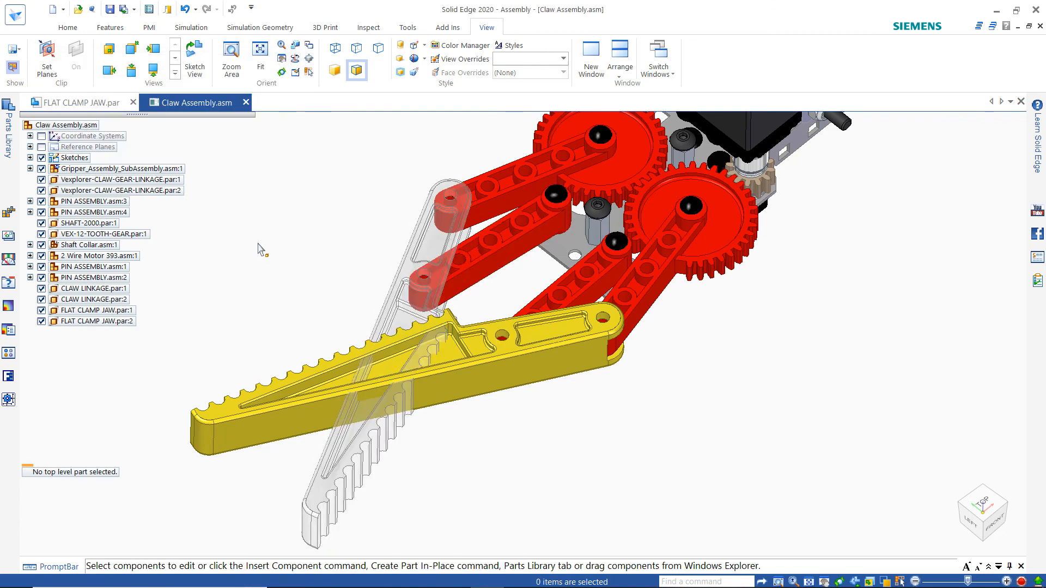
Switch the selection mode to Face Priority for editing faces on the linkage under the glass jaw.
scroll(585, 312, "up", 3)
mouse_move(550, 320)
middle_mouse_down()
mouse_move(586, 312)
mouse_move(493, 193)
middle_mouse_up()
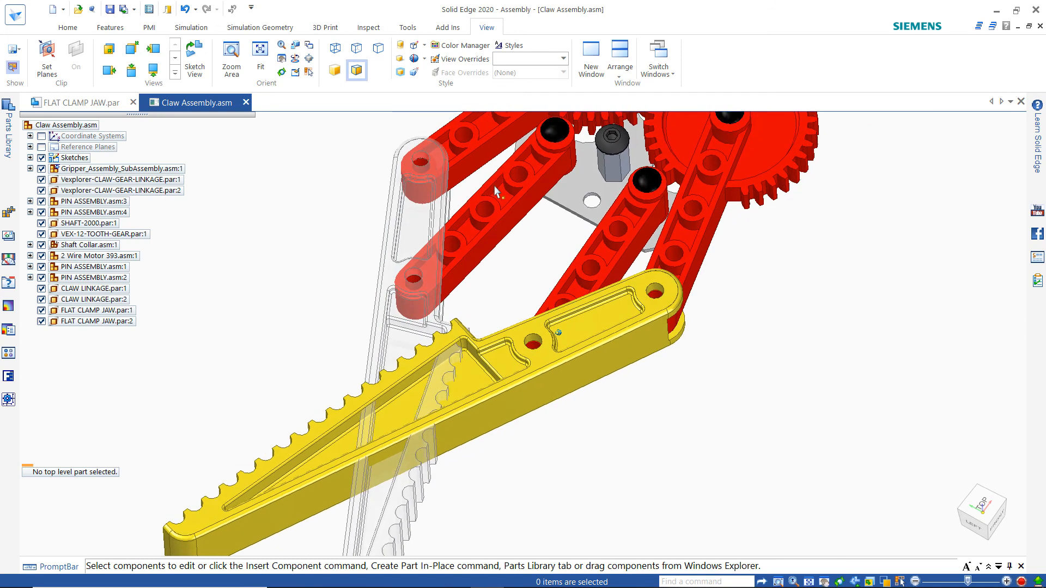
middle_click_drag(396, 305, 416, 294)
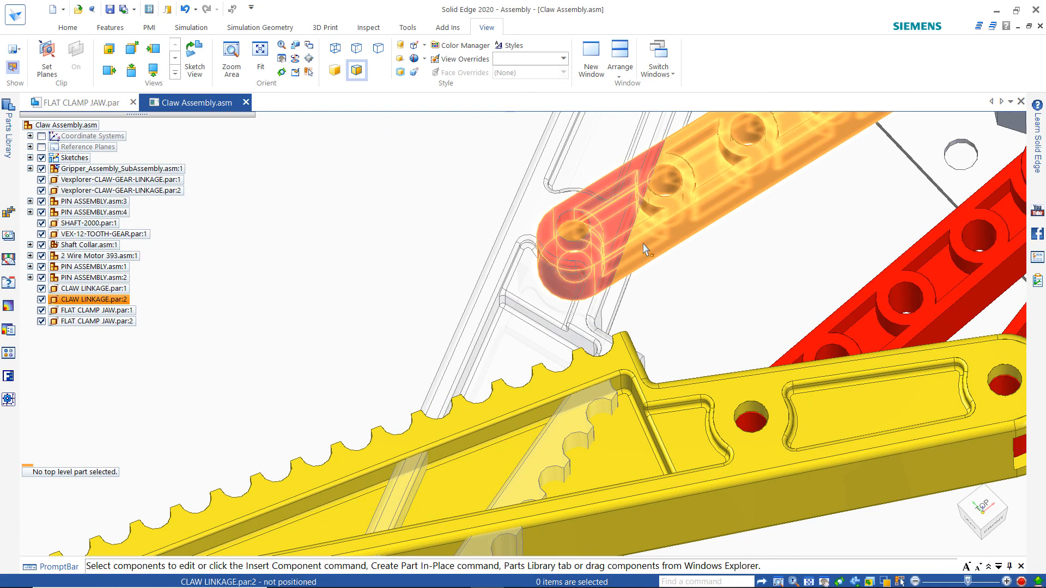
left_click(68, 31)
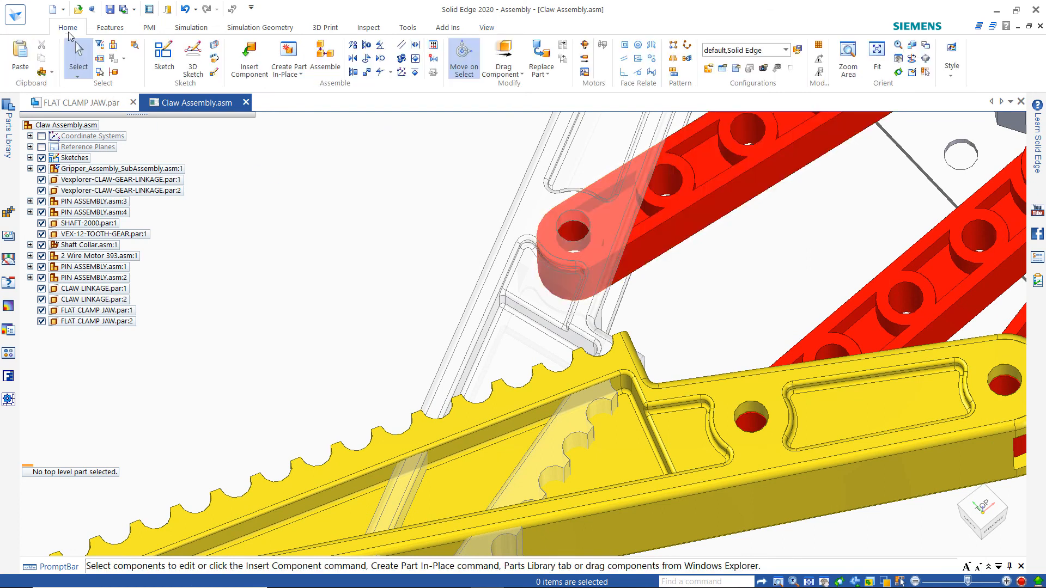
left_click(76, 77)
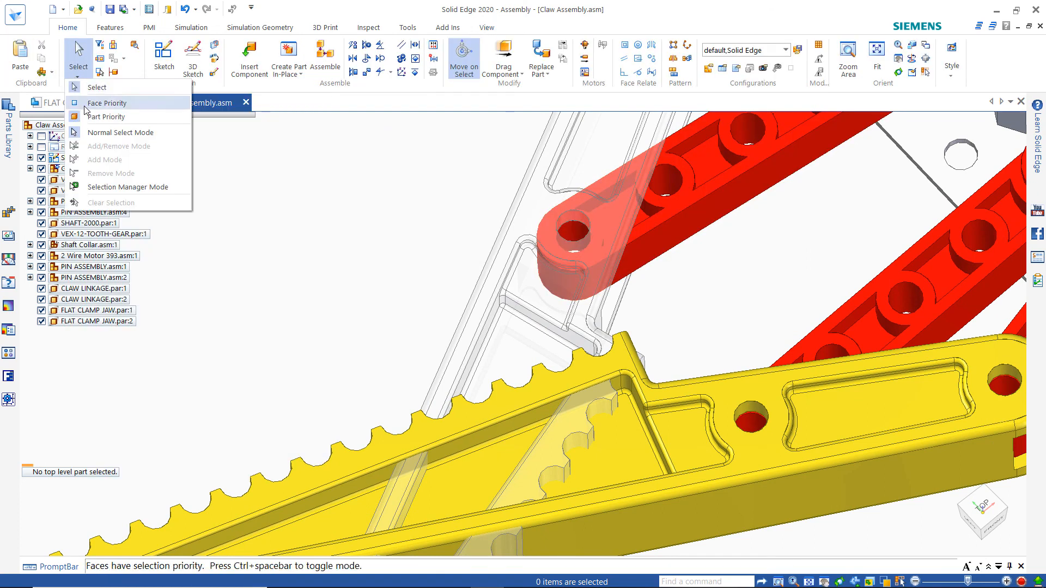
left_click(85, 105)
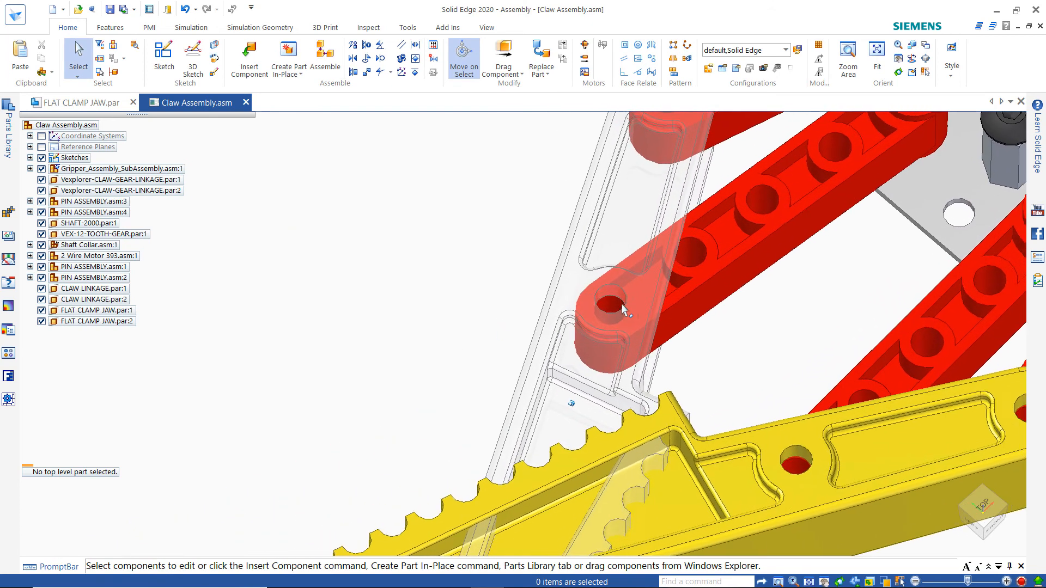
Reposition the steering wheel along CLAW LINKAGE.par:2 and move its jaw-end hole face by 3.9 mm.
left_click(640, 354)
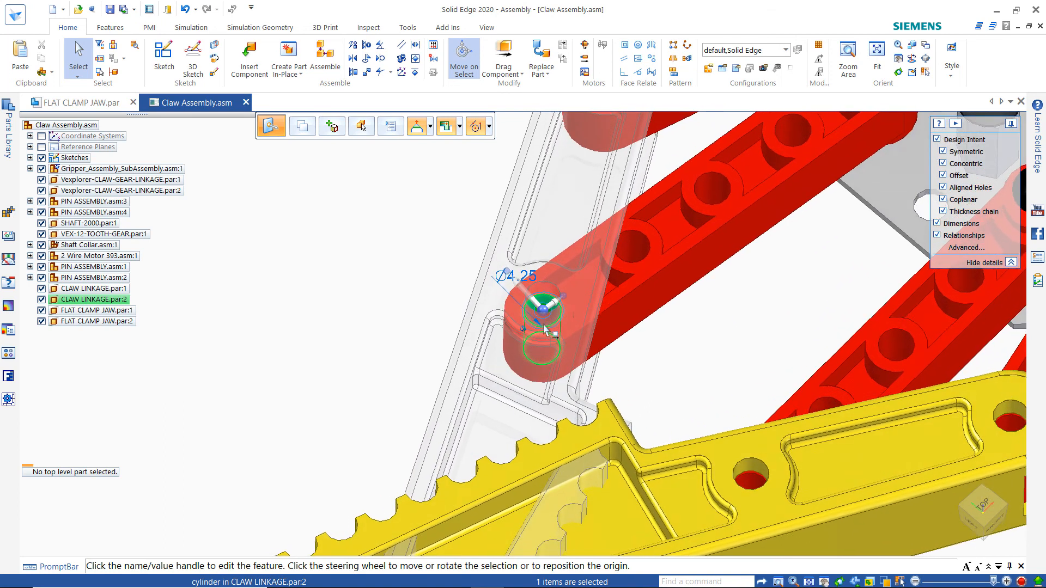
left_click(544, 305)
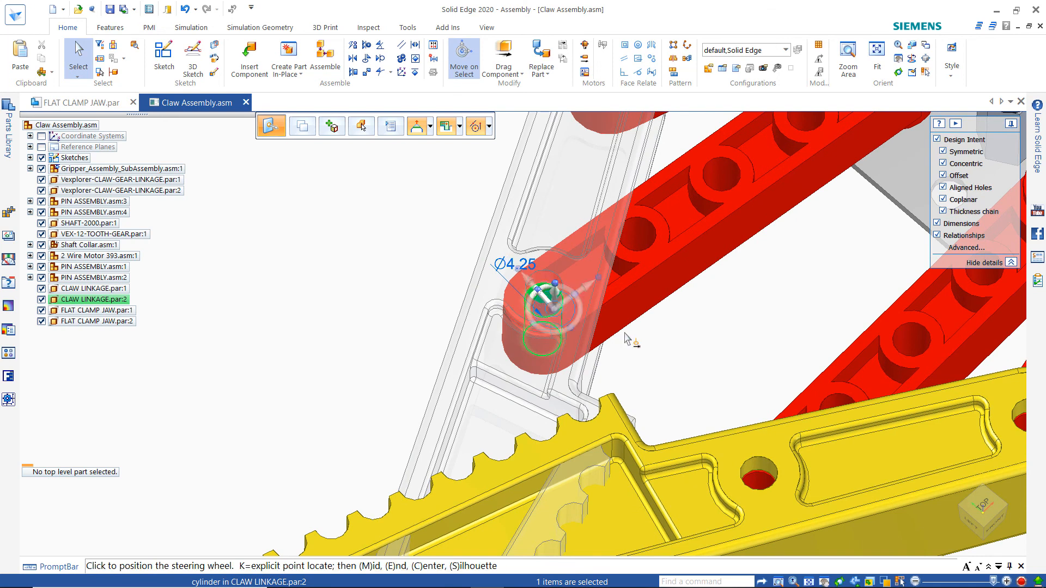
left_click(694, 288)
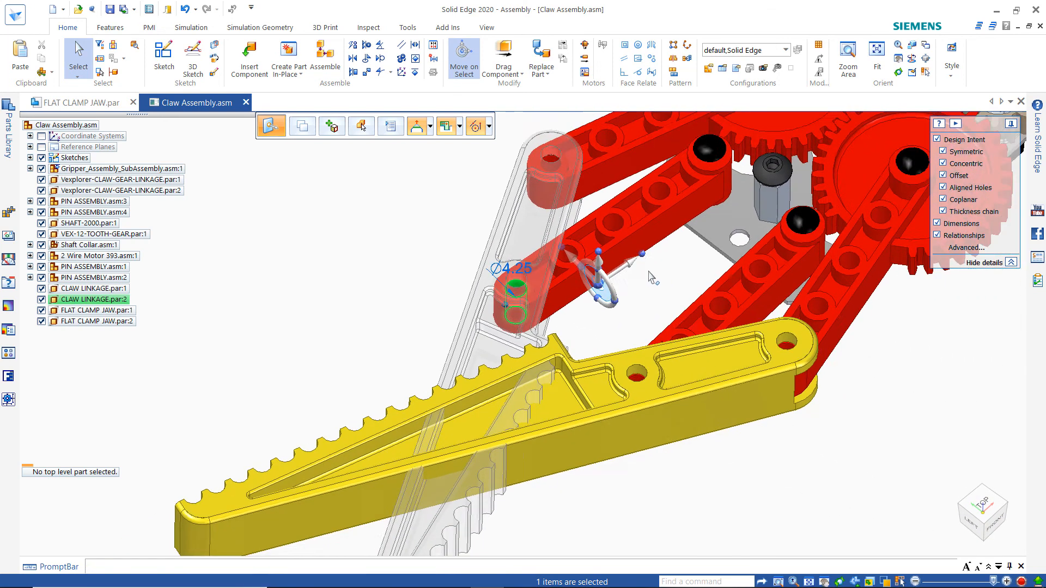
left_click(616, 279)
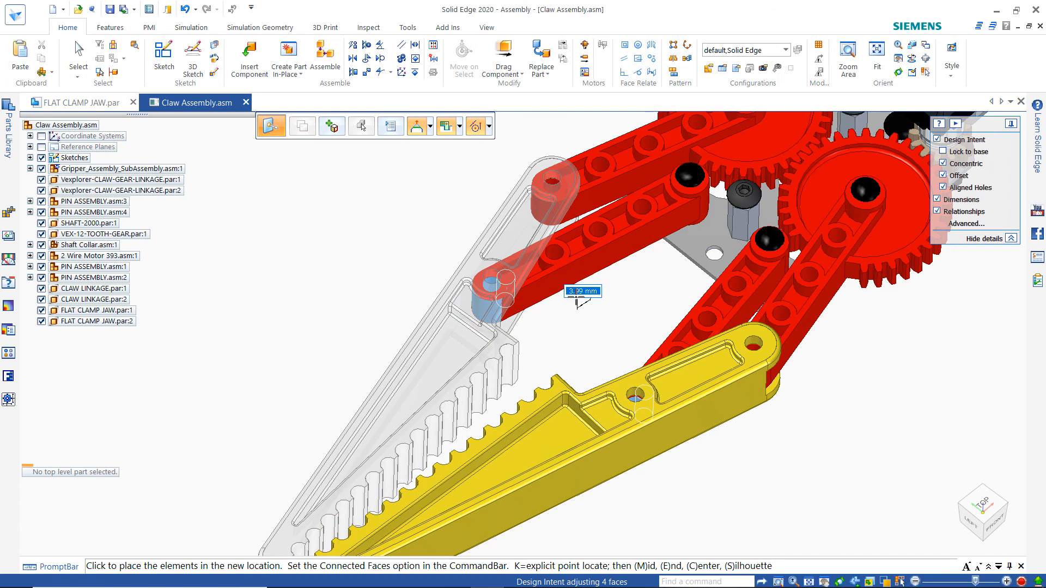
type("3.9")
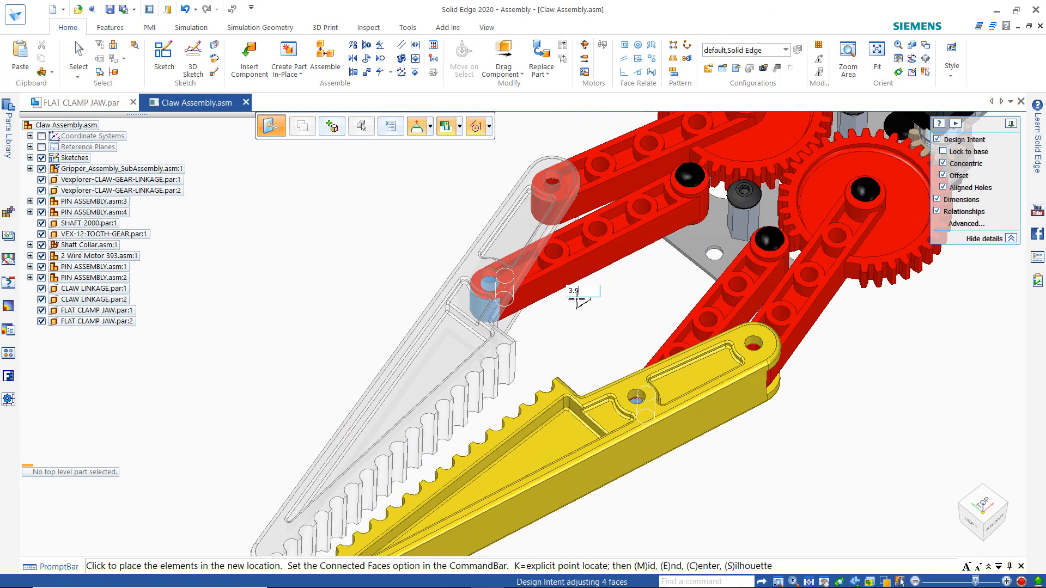
key("Return")
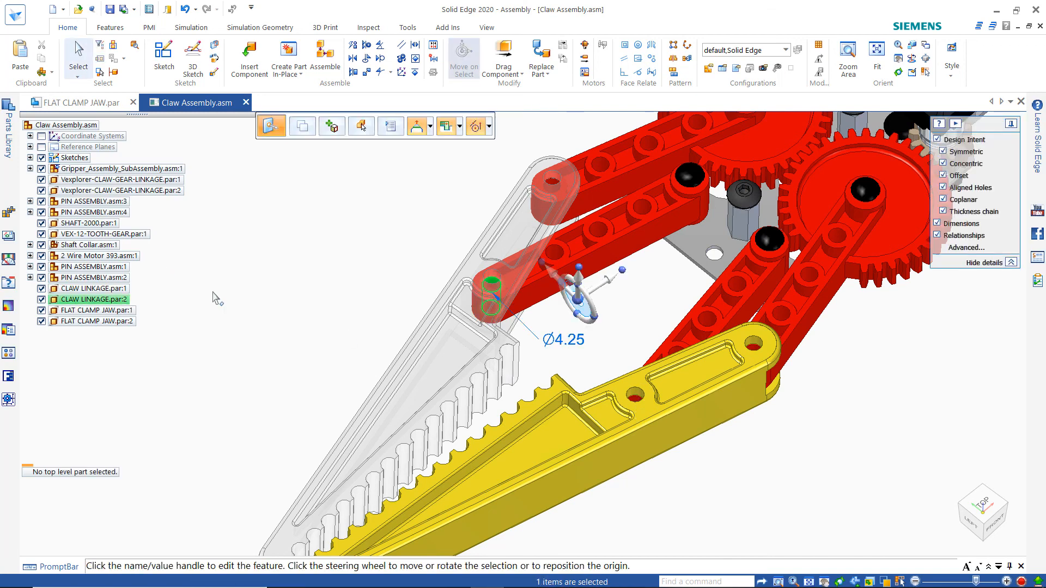
left_click(268, 347)
key("ctrl+t")
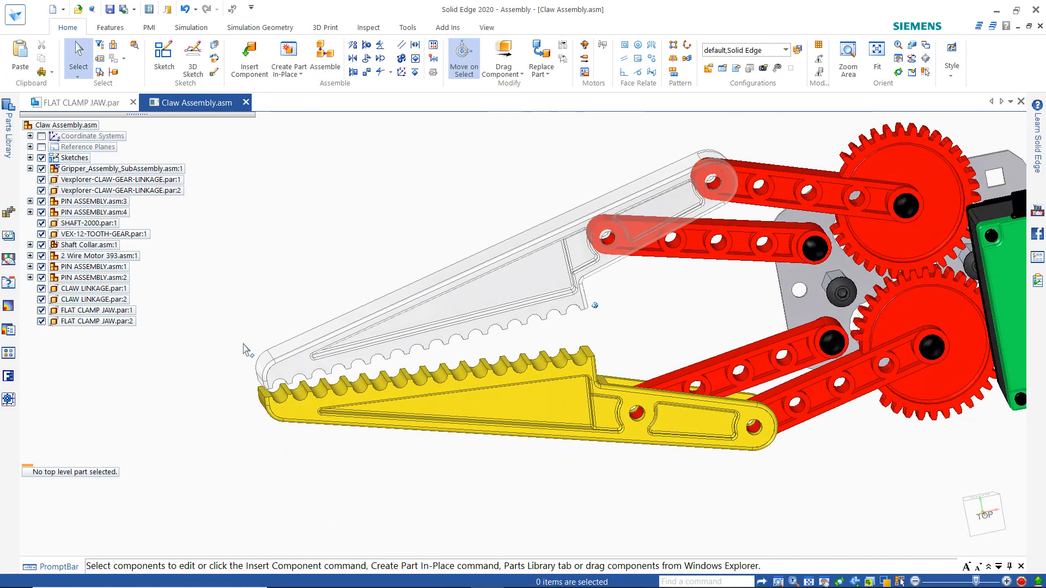